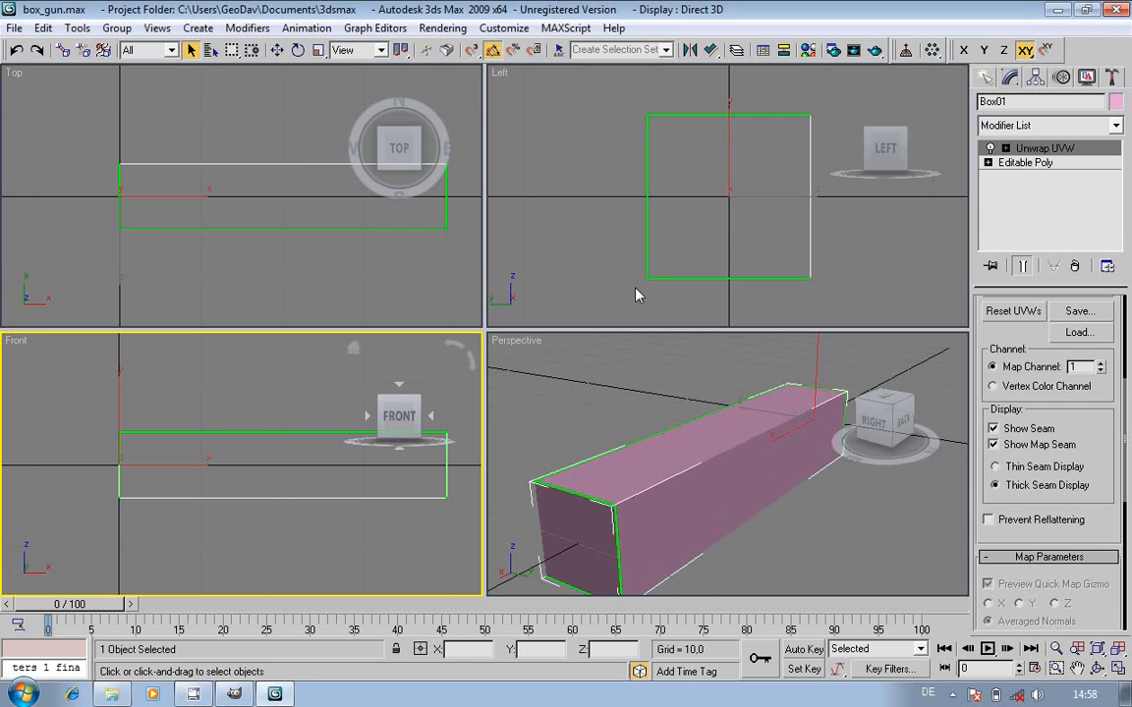
# - Create a cylinder in the Left view centred on the box, radius about 3.2, with its height of about 15.5 extending into the box
pyautogui.click(987, 78)
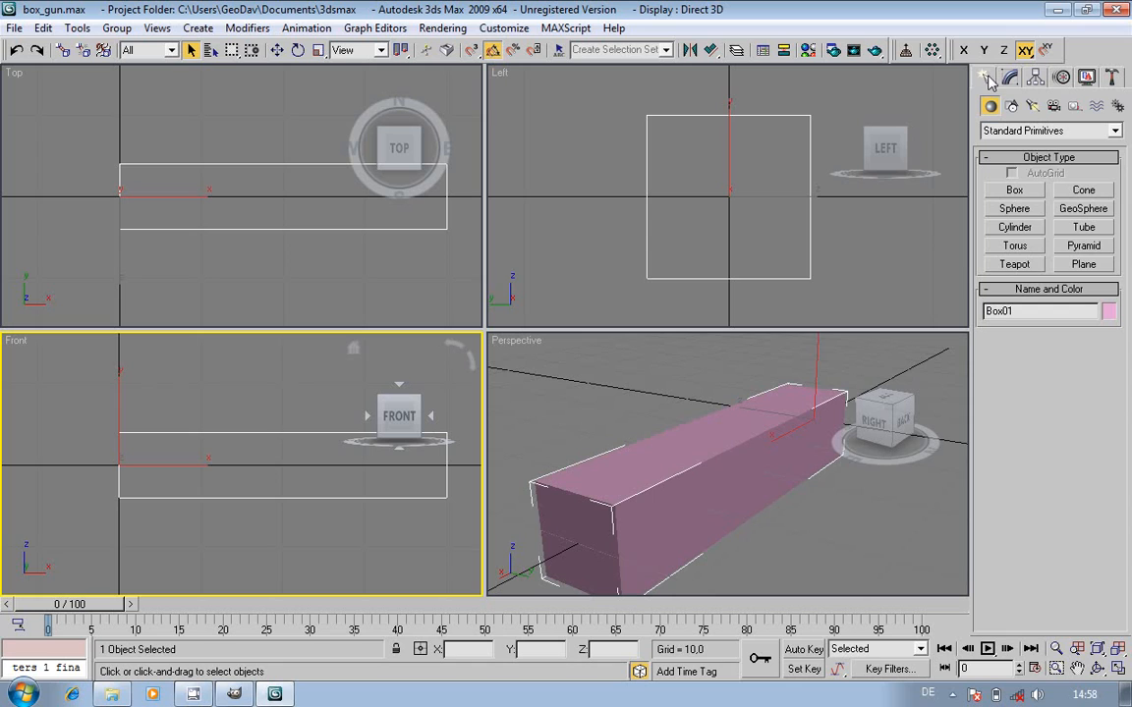
pyautogui.click(1026, 227)
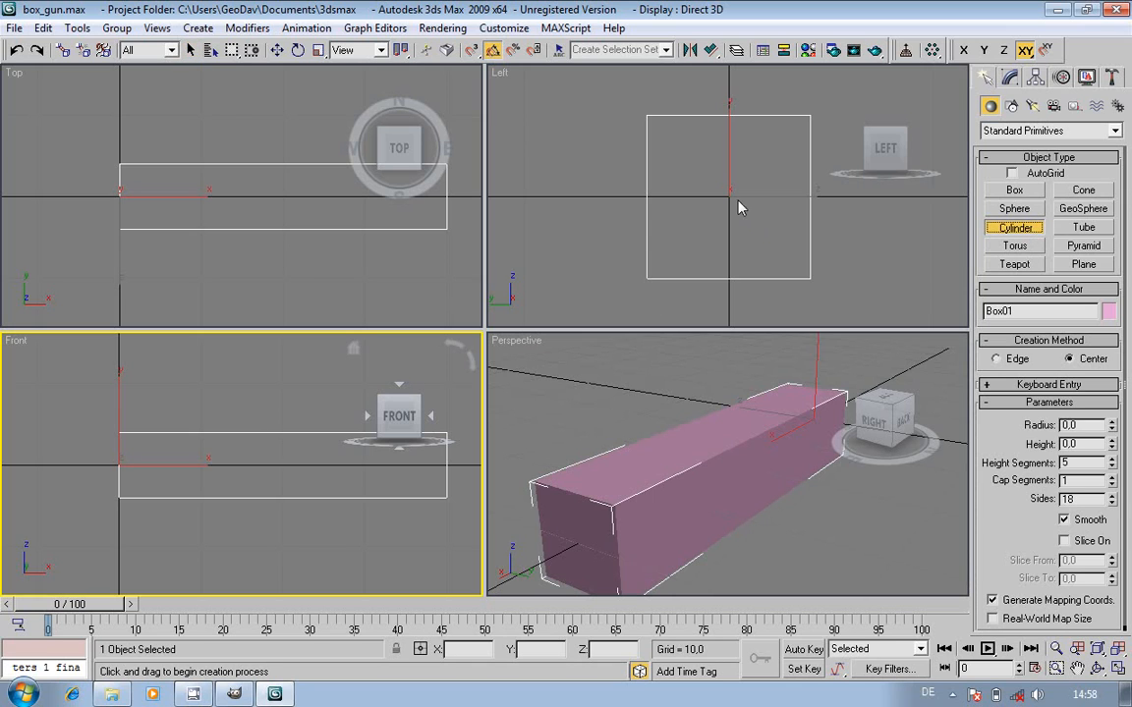
pyautogui.moveTo(730, 201)
pyautogui.mouseDown()
pyautogui.moveTo(783, 263)
pyautogui.moveTo(766, 247)
pyautogui.mouseUp()
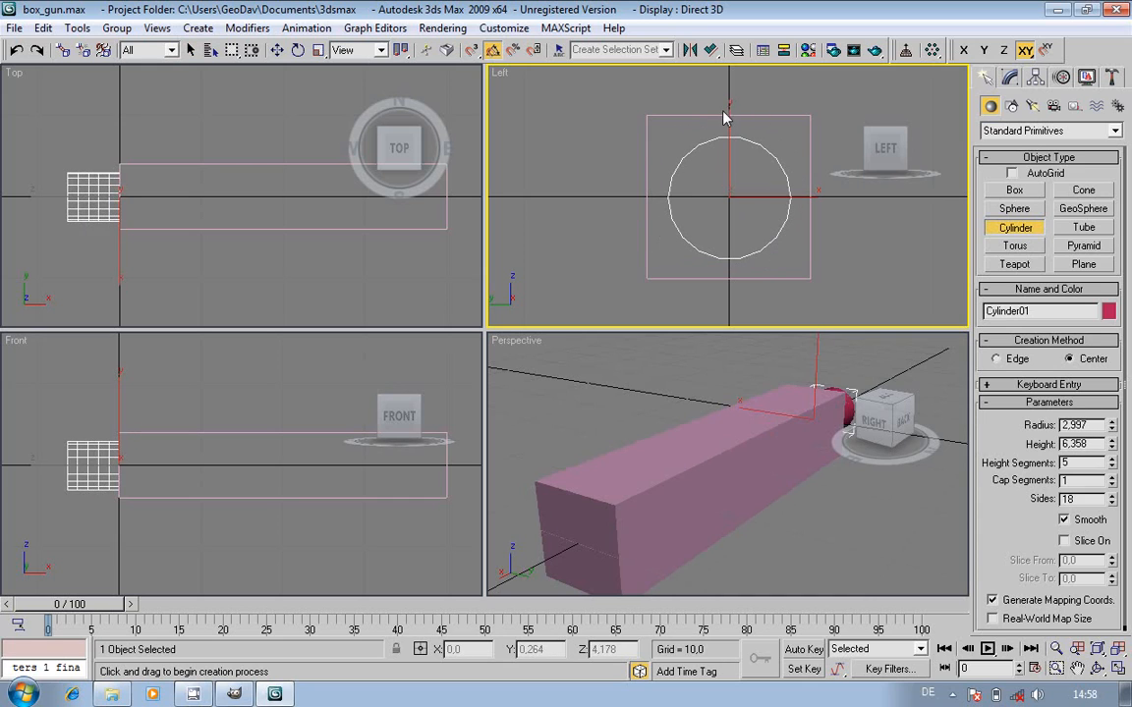
pyautogui.rightClick(912, 574)
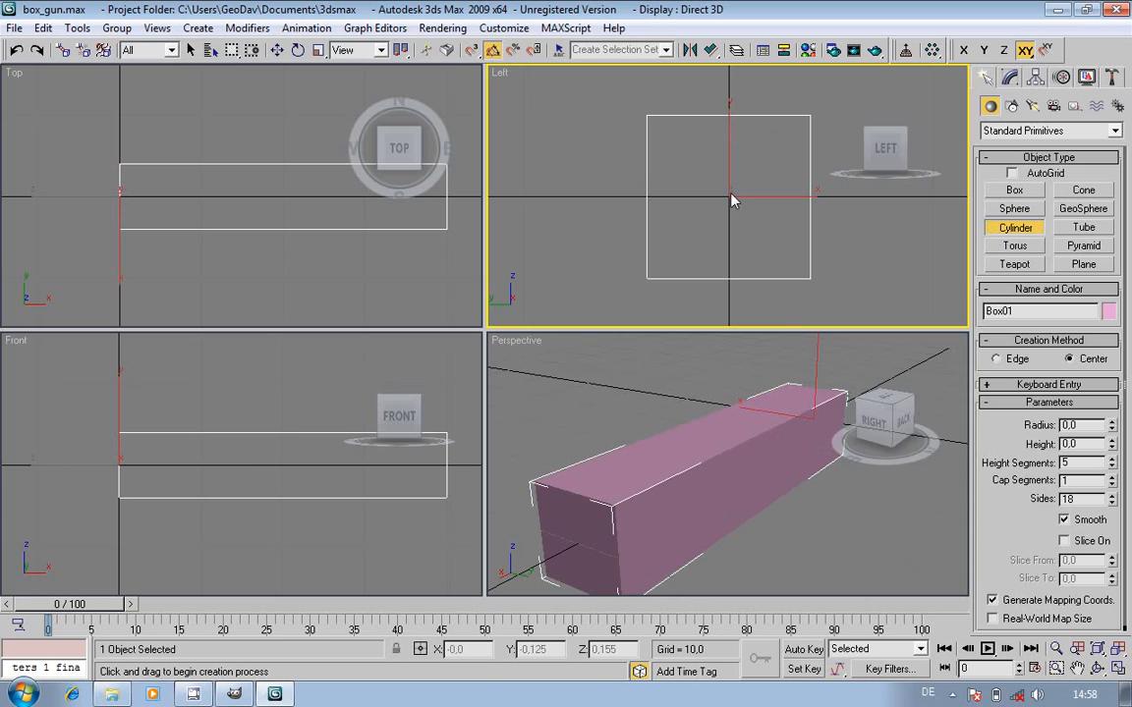
pyautogui.moveTo(730, 197); pyautogui.dragTo(764, 250)
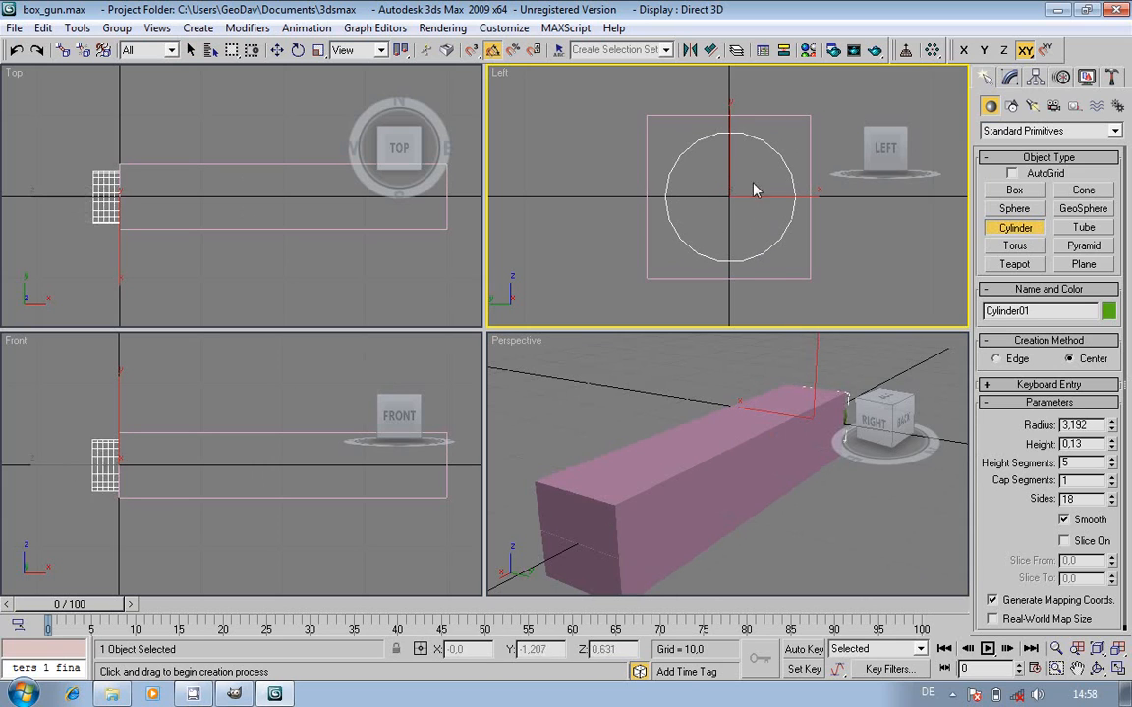
pyautogui.click(951, 569)
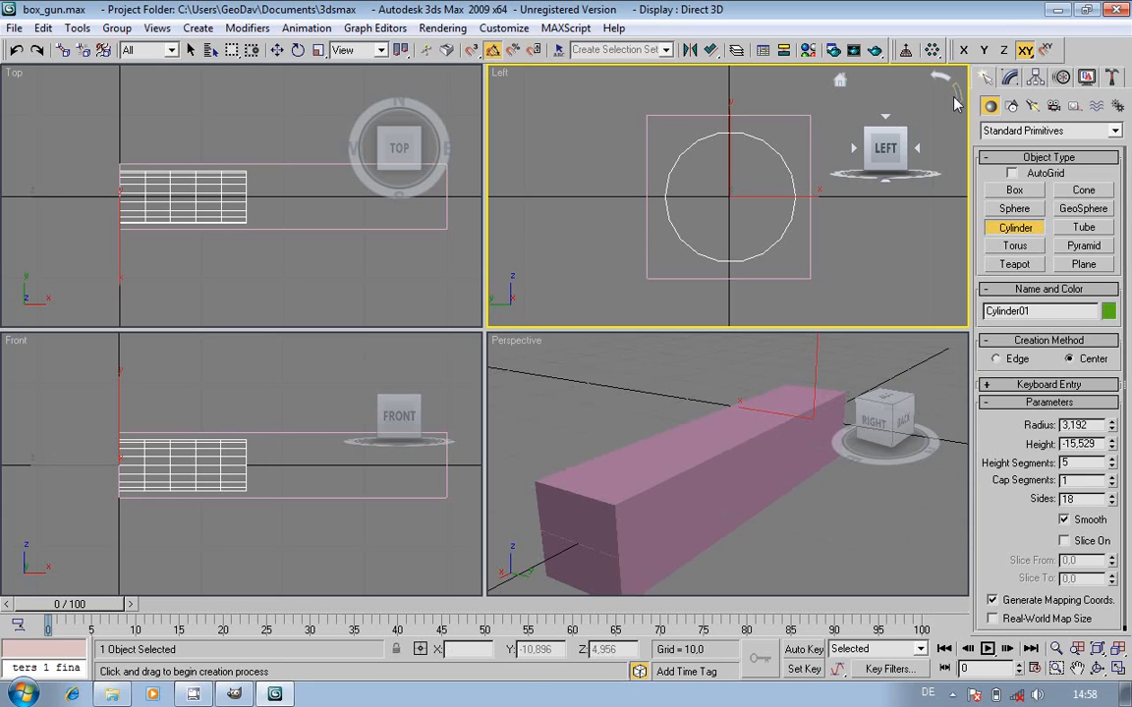
# - Set the cylinder's radius to 3 and its height to -16
pyautogui.click(1011, 78)
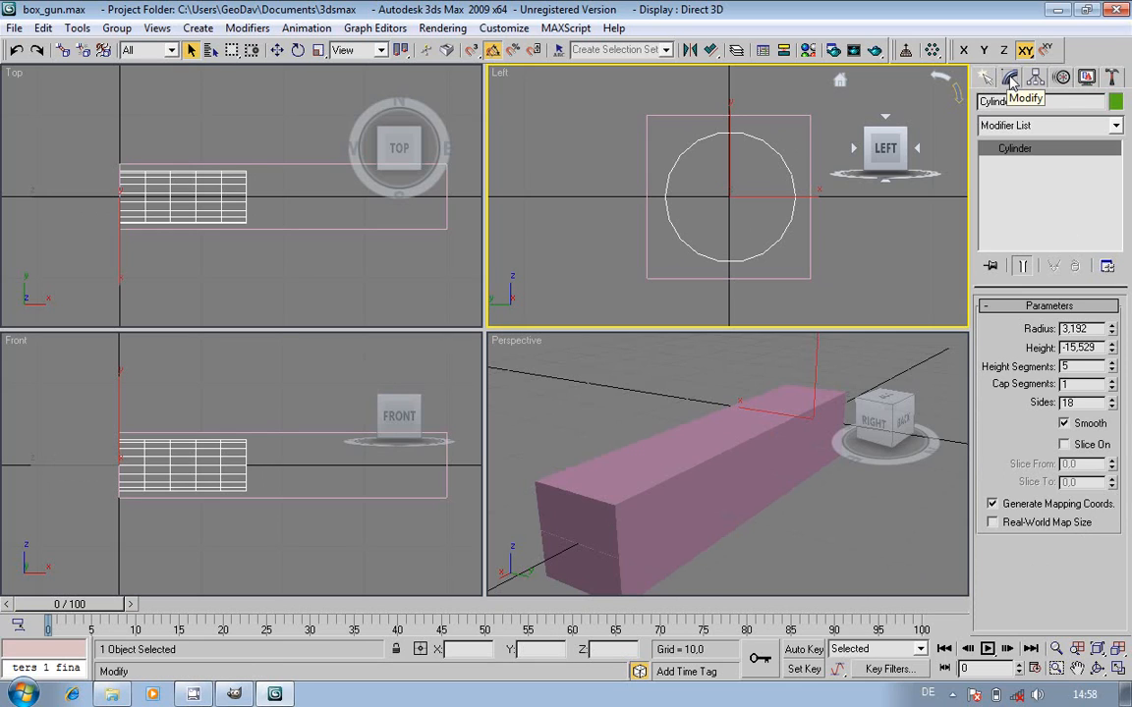
pyautogui.doubleClick(1094, 337)
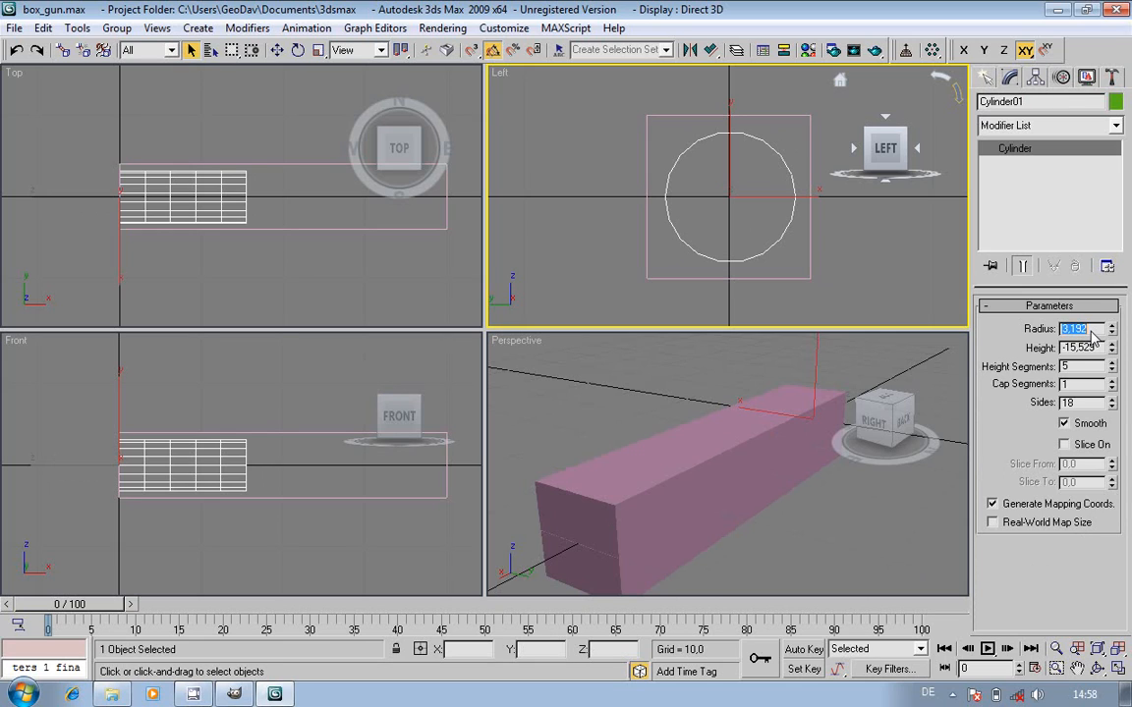
pyautogui.write('3')
pyautogui.doubleClick(1071, 348)
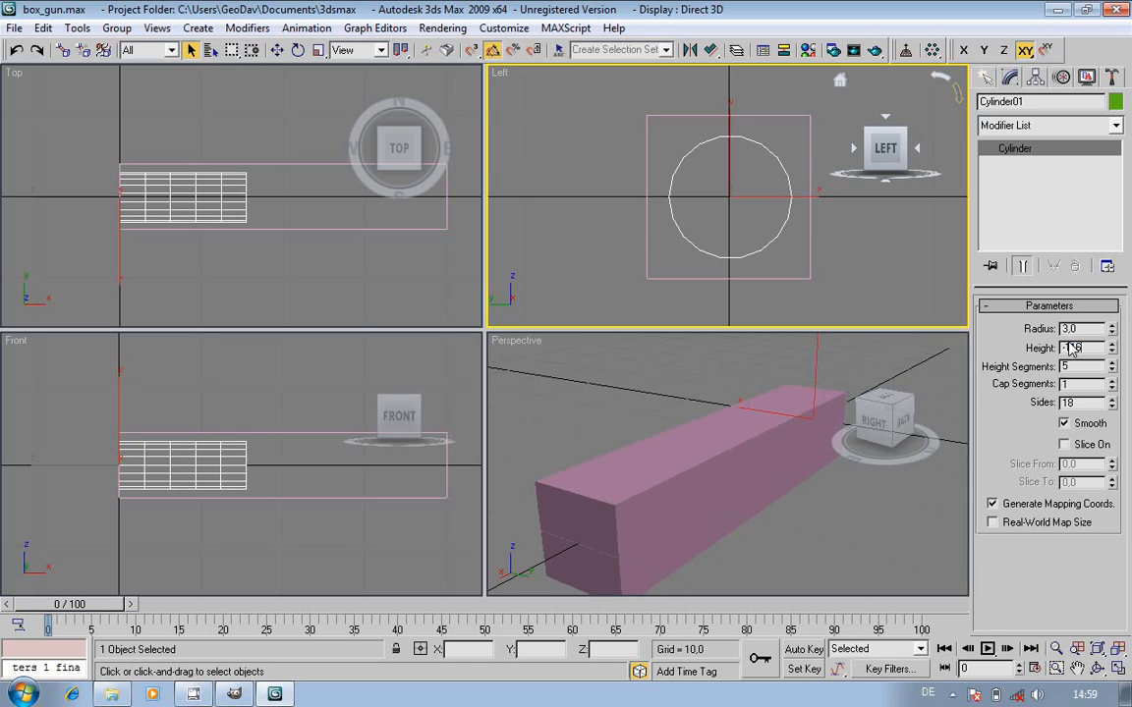
pyautogui.write('-116')
pyautogui.press('Return')
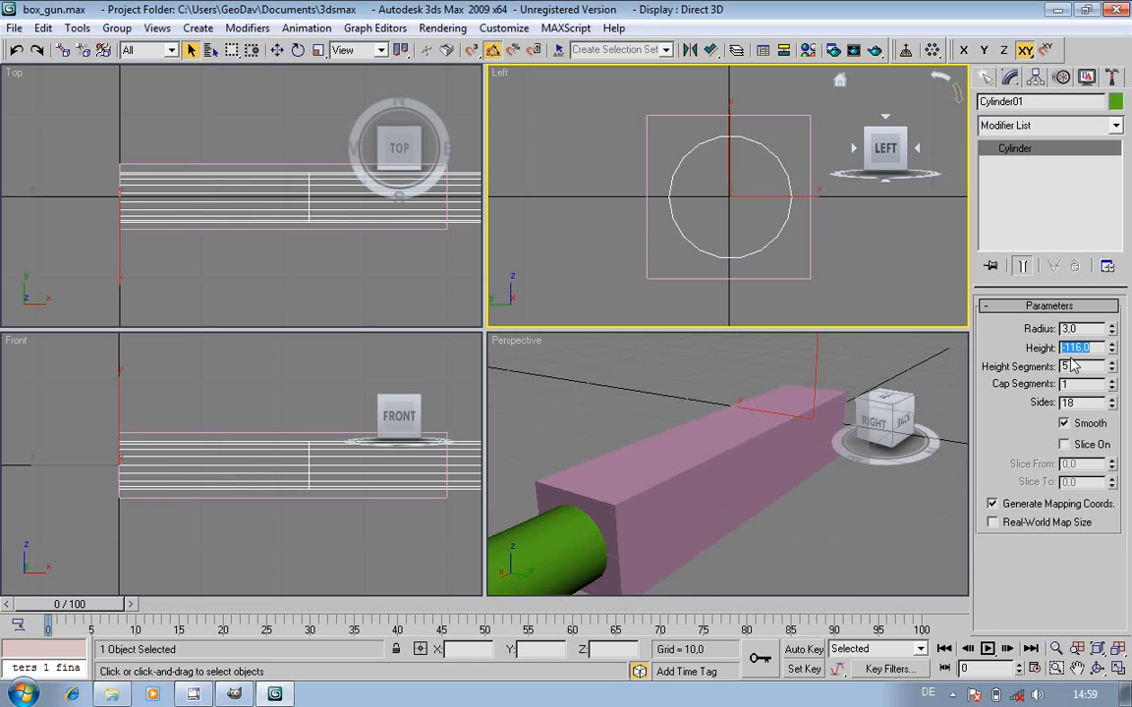
pyautogui.click(1096, 351)
pyautogui.press('Return')
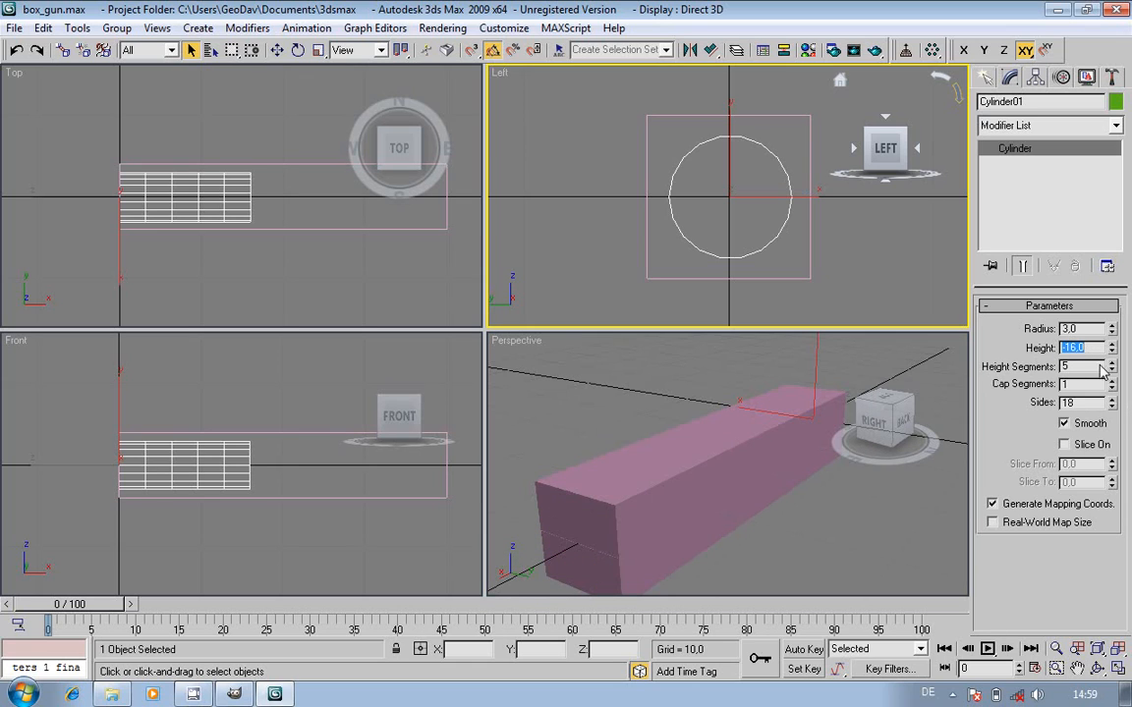
# - Reduce the cylinder to 1 height segment and 8 sides
pyautogui.rightClick(1114, 371)
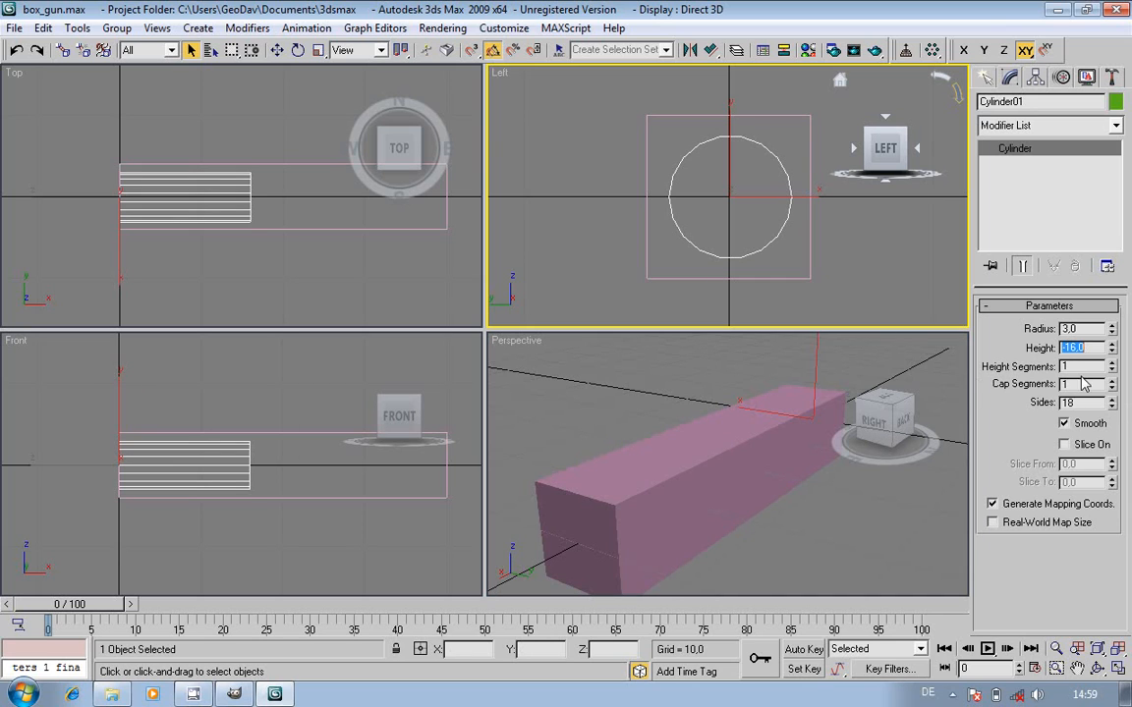
pyautogui.moveTo(1113, 408); pyautogui.dragTo(1125, 458)
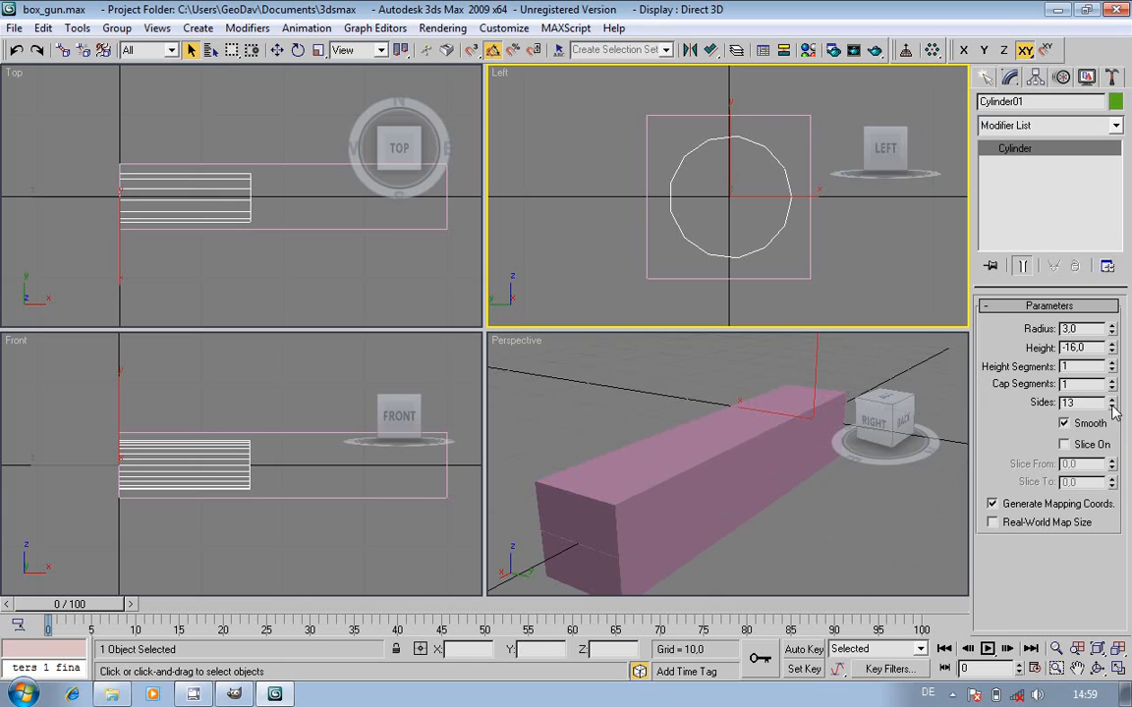
pyautogui.click(1113, 407)
pyautogui.rightClick(1113, 406)
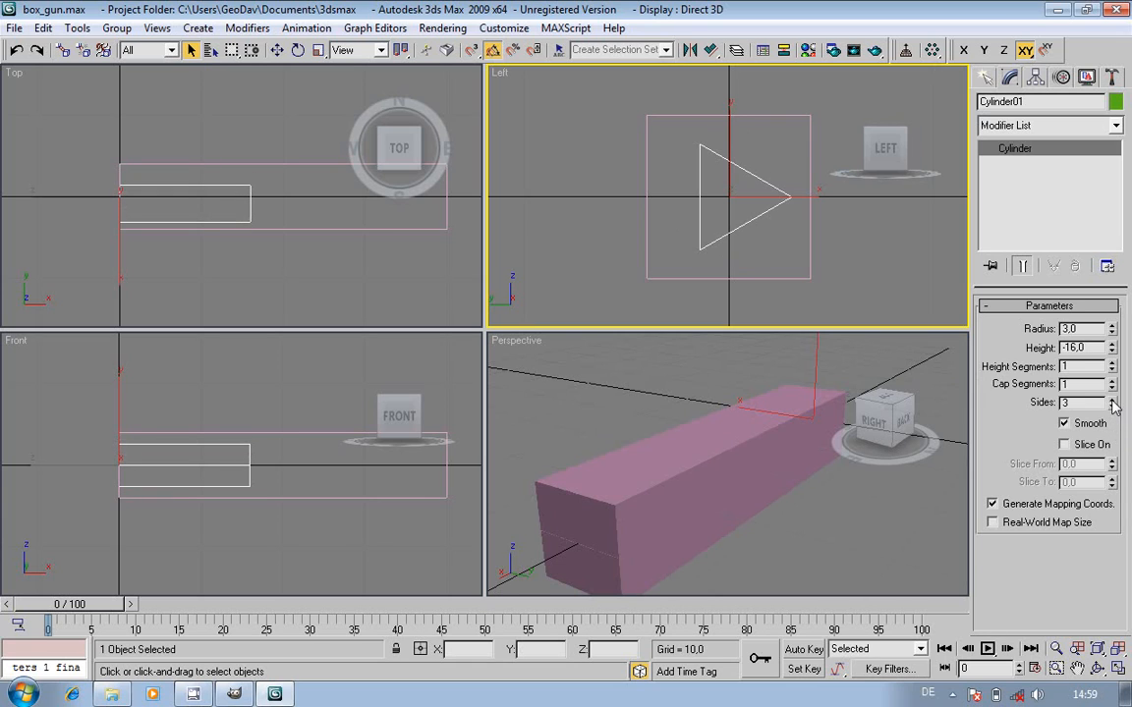
pyautogui.click(1113, 399)
pyautogui.click(1113, 399)
pyautogui.click(1113, 398)
pyautogui.click(1113, 399)
pyautogui.click(1113, 399)
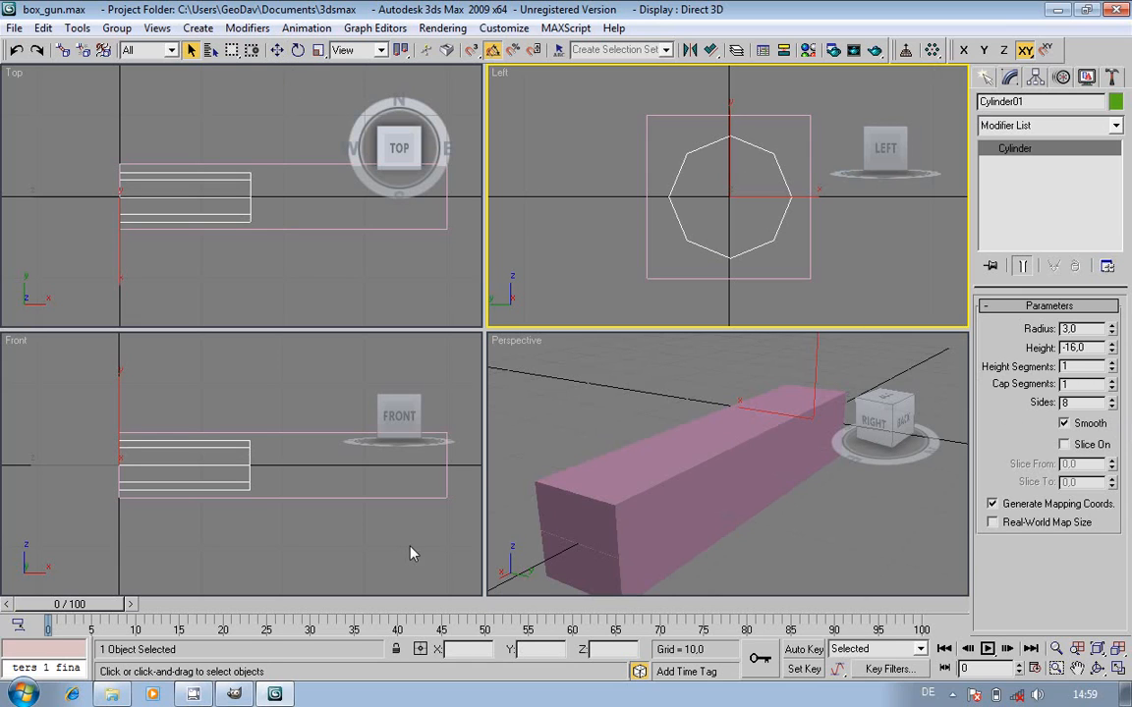
# - Centre the cylinder on the world axis by setting its Y and Z positions to 0
pyautogui.click(277, 51)
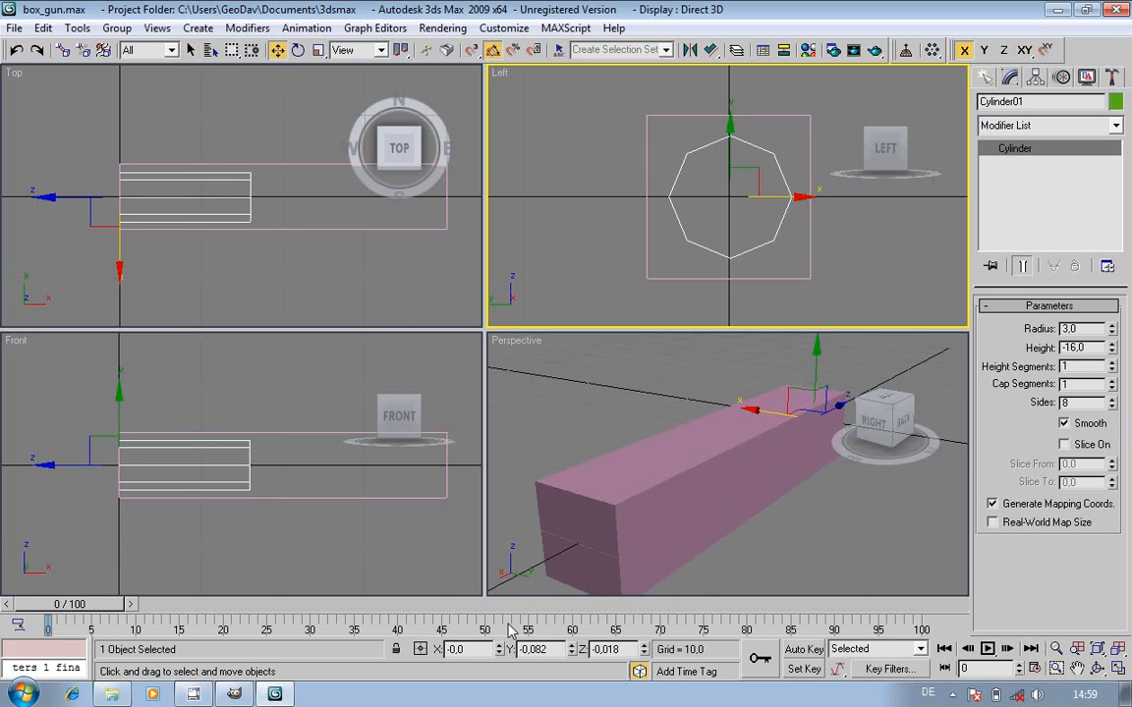
pyautogui.rightClick(571, 651)
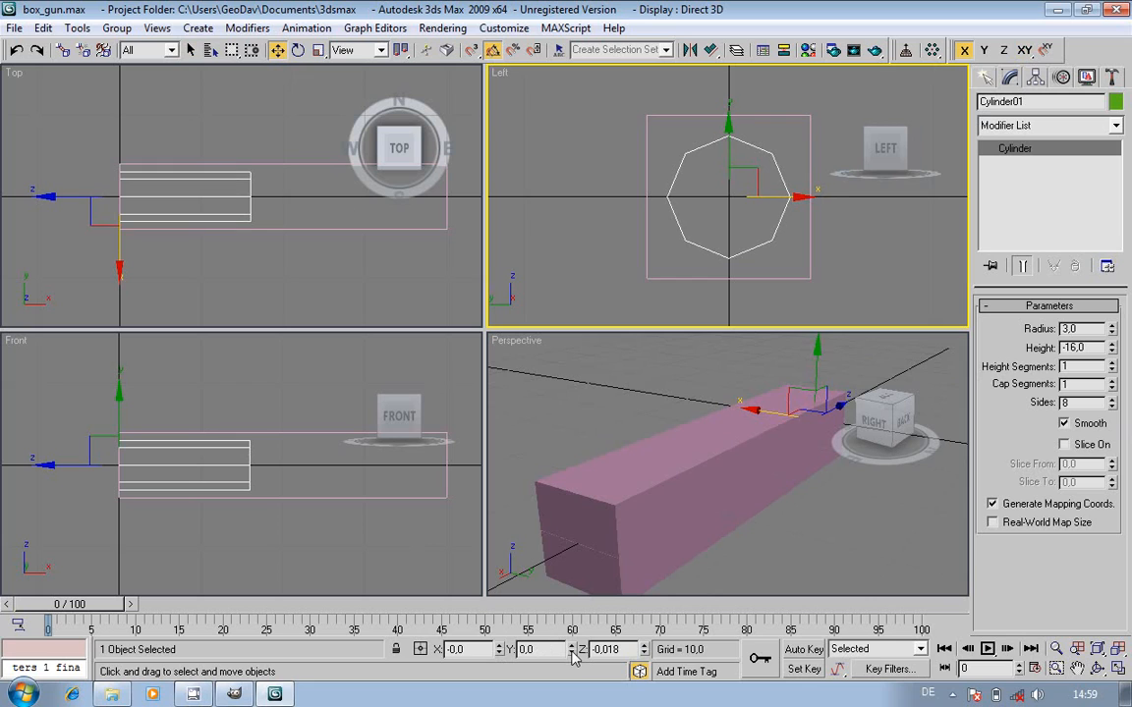
pyautogui.rightClick(644, 650)
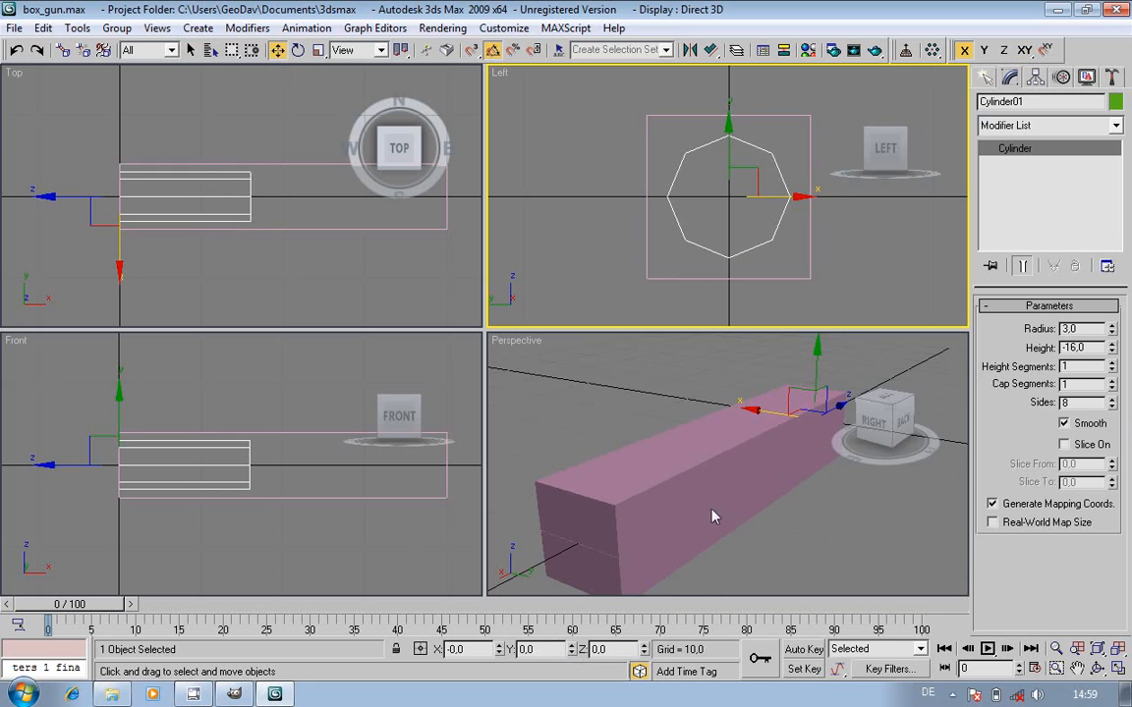
# - Align only the cylinder's pivot to the world axes, then return to its parameters
pyautogui.click(1037, 79)
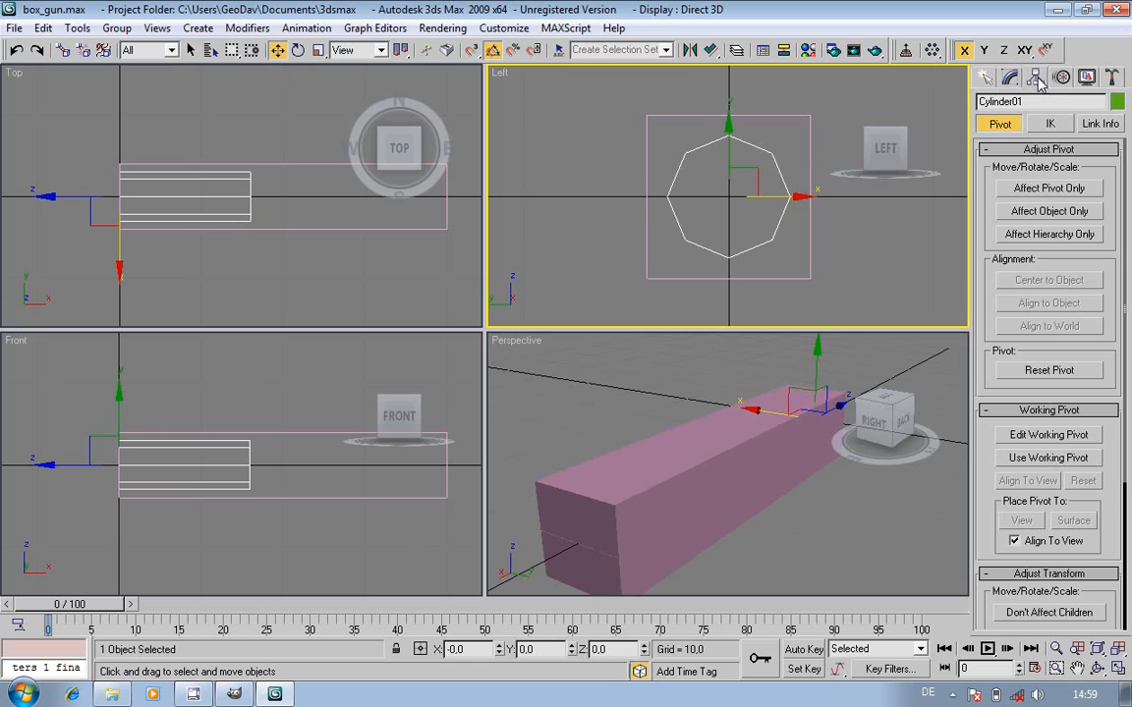
pyautogui.click(1052, 189)
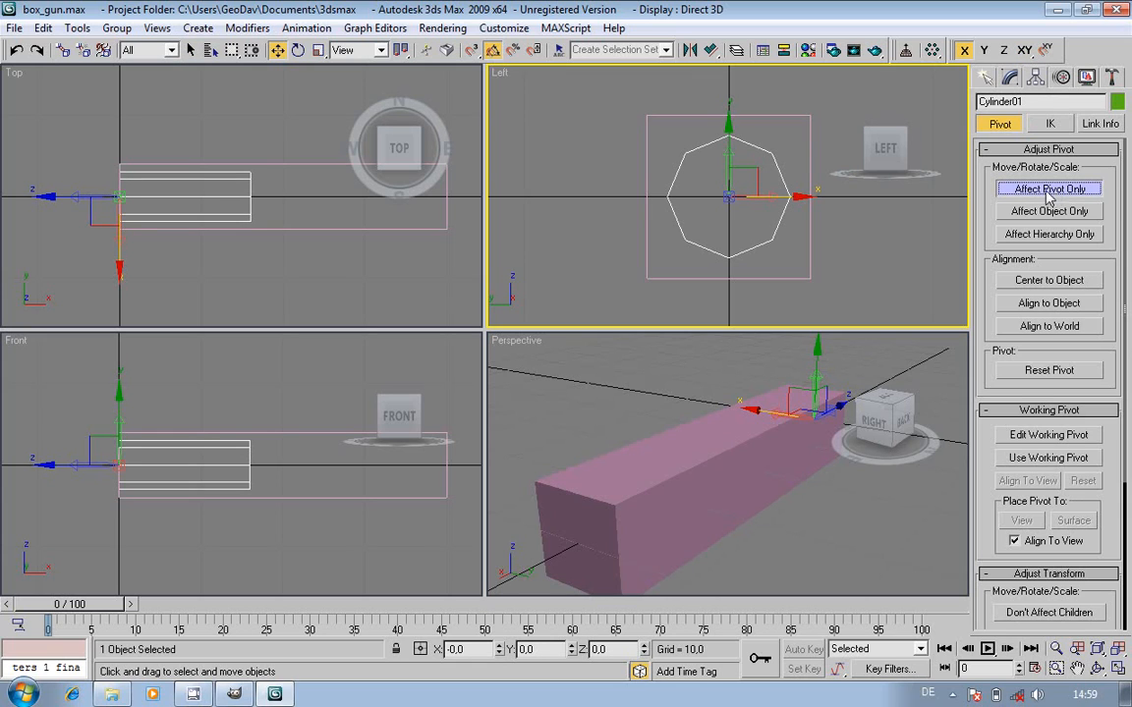
pyautogui.click(1061, 328)
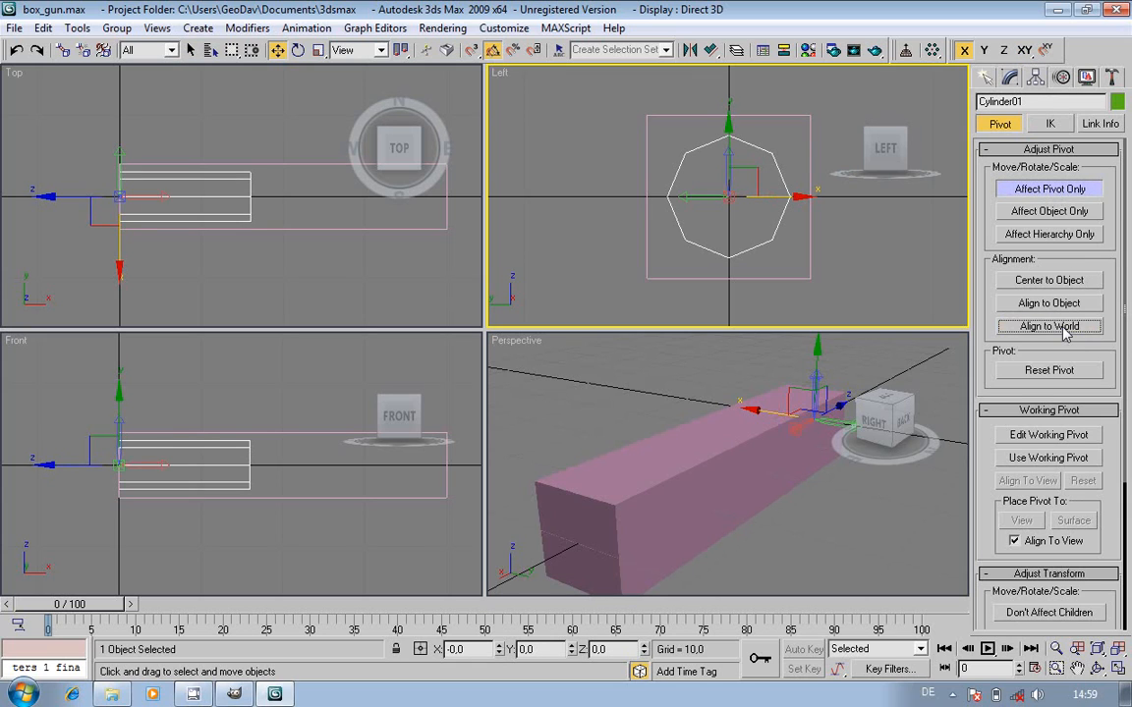
pyautogui.click(1053, 189)
pyautogui.click(1009, 78)
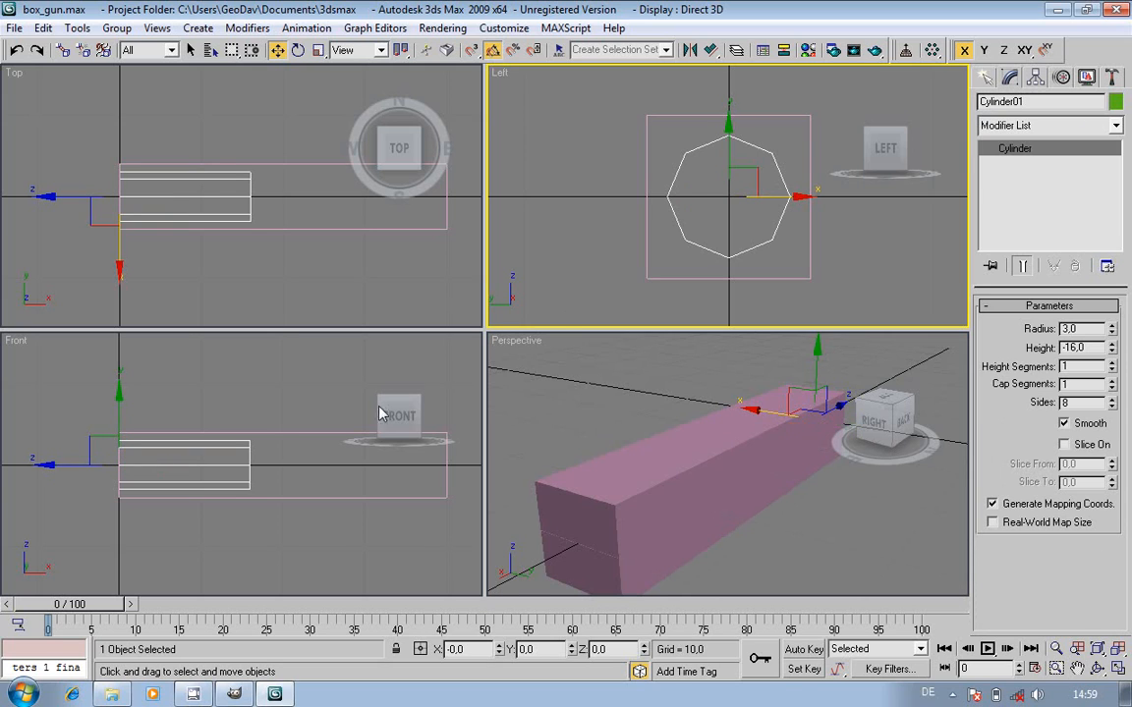
# - Move the cylinder along X to about 45.5, out of the box and past its far end
pyautogui.click(127, 454)
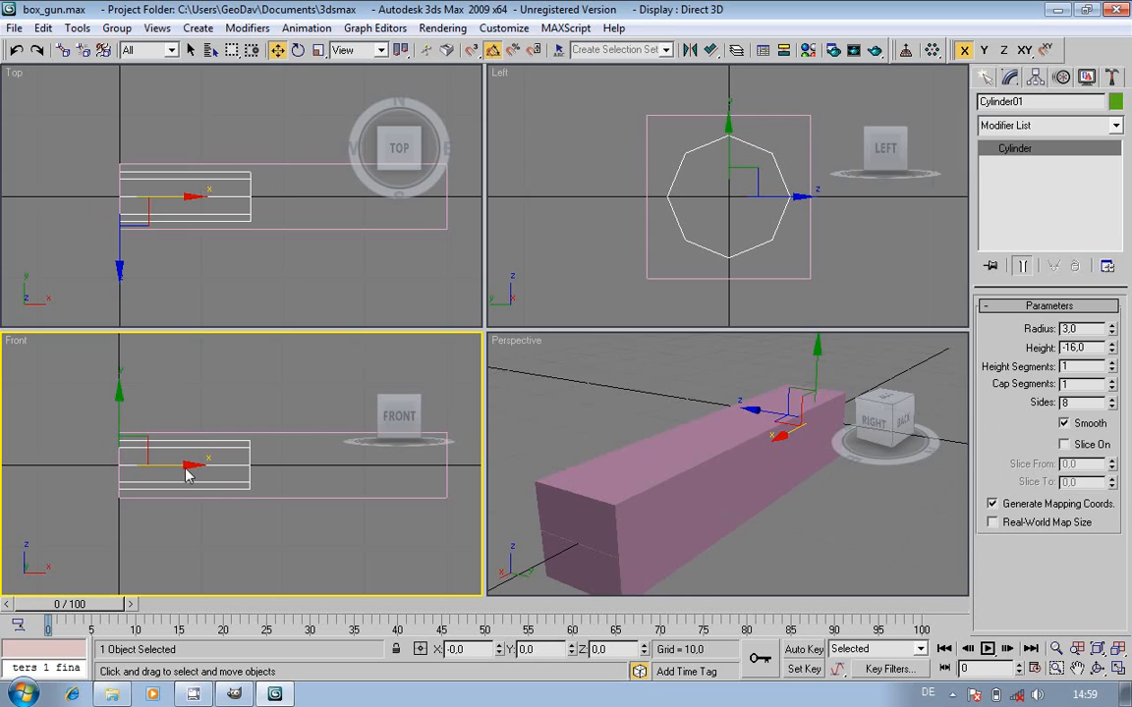
pyautogui.moveTo(181, 475); pyautogui.dragTo(497, 432)
pyautogui.click(1117, 669)
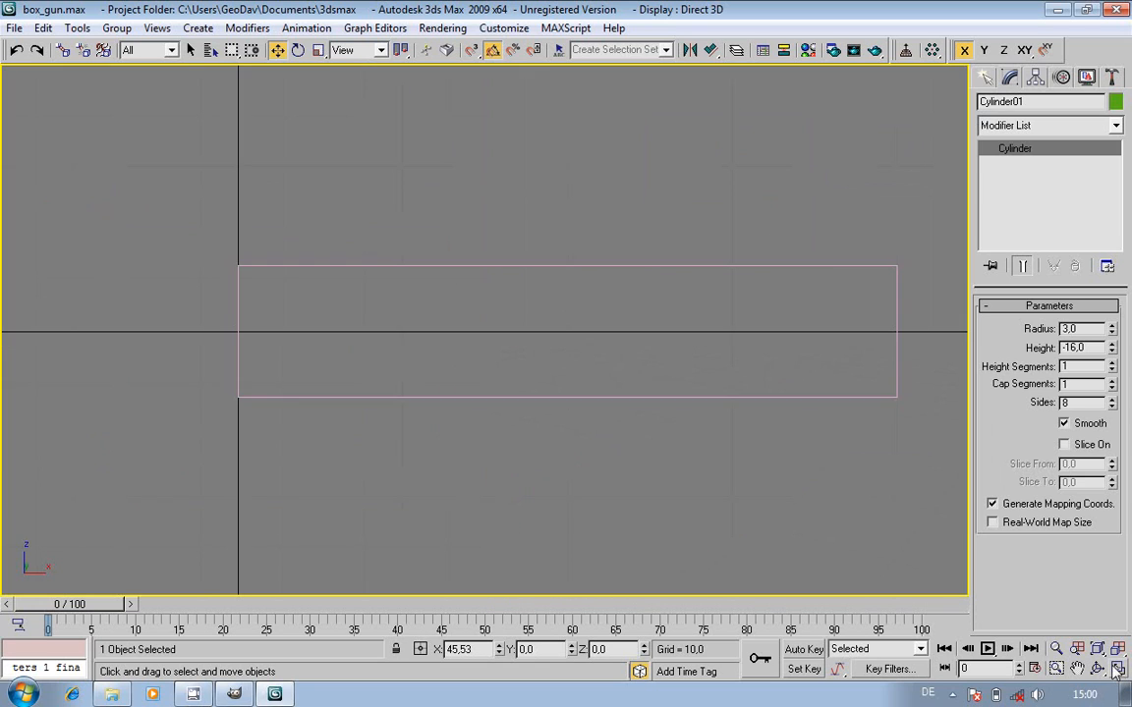
pyautogui.click(1117, 669)
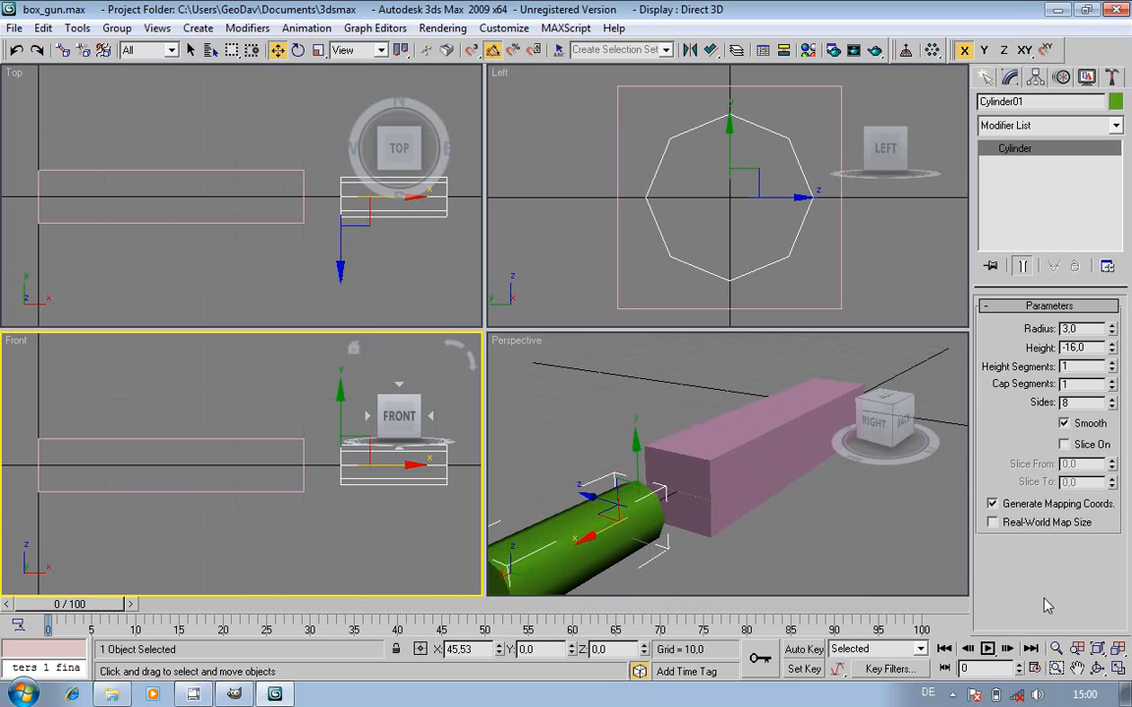
# - Convert the cylinder to an Editable Poly
pyautogui.hotkey('ctrl', 'r')
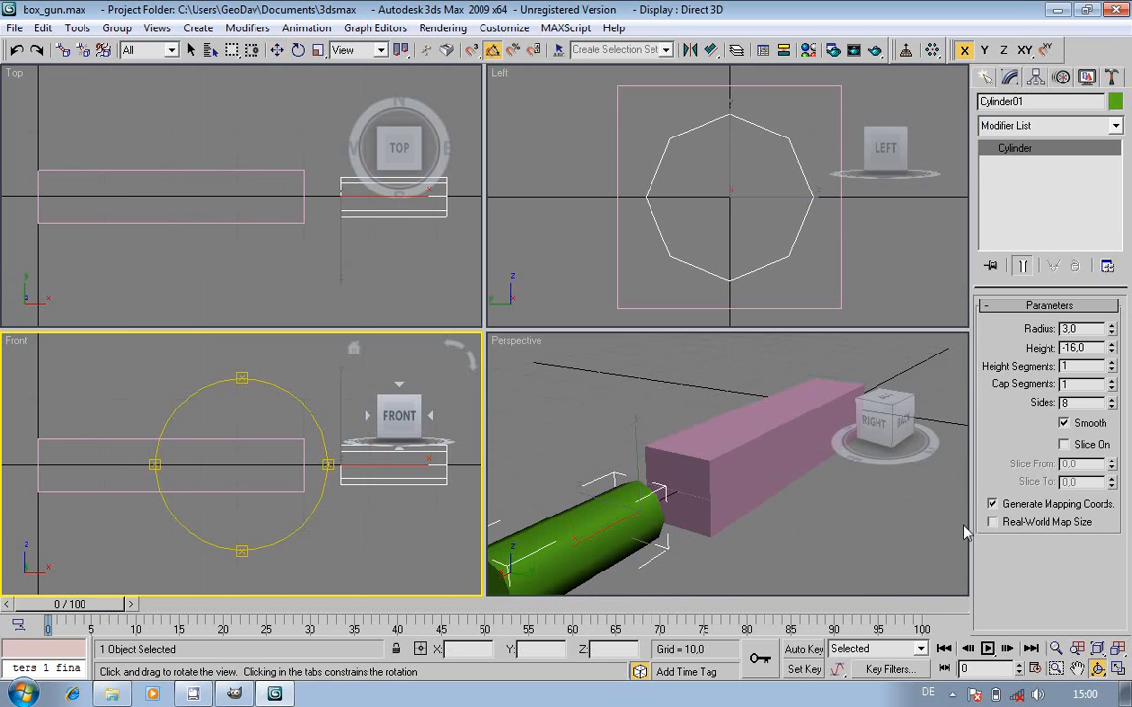
pyautogui.click(889, 472)
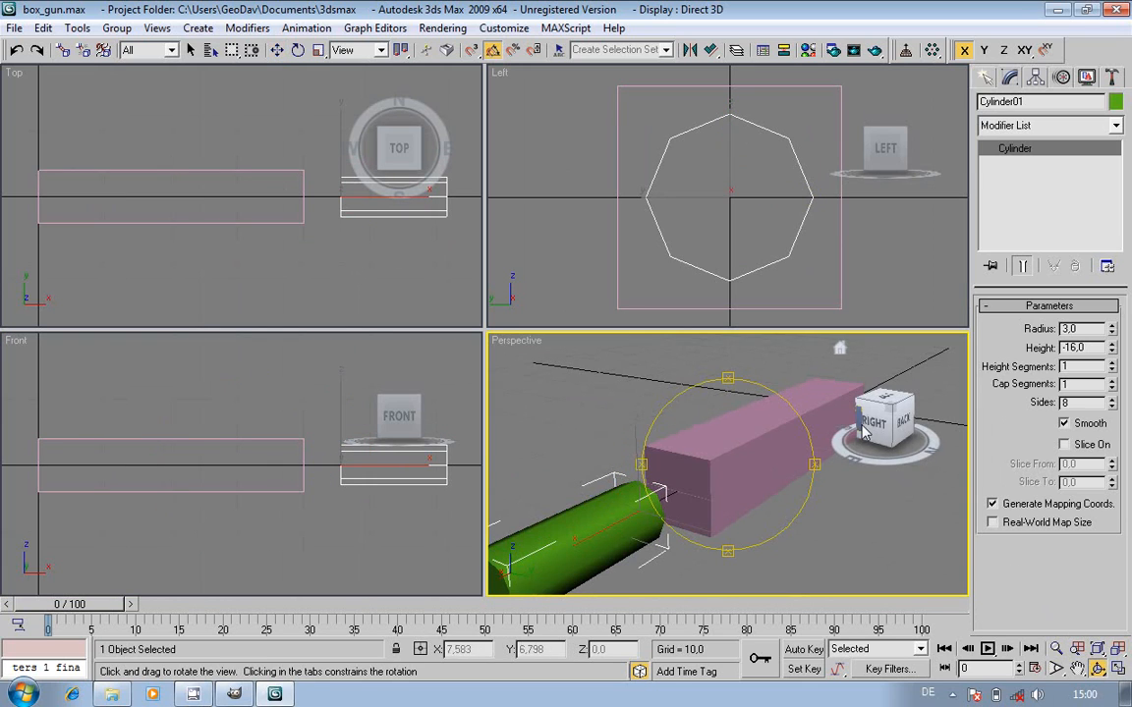
pyautogui.rightClick(895, 462)
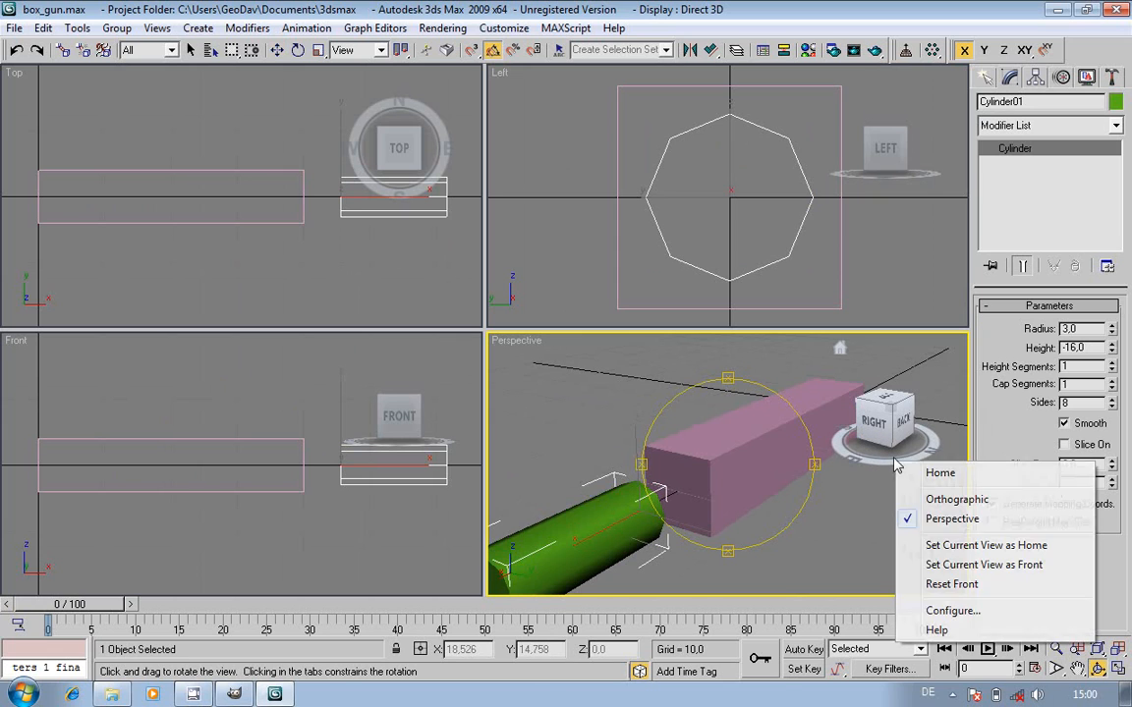
pyautogui.click(886, 462)
pyautogui.moveTo(734, 495); pyautogui.dragTo(598, 480)
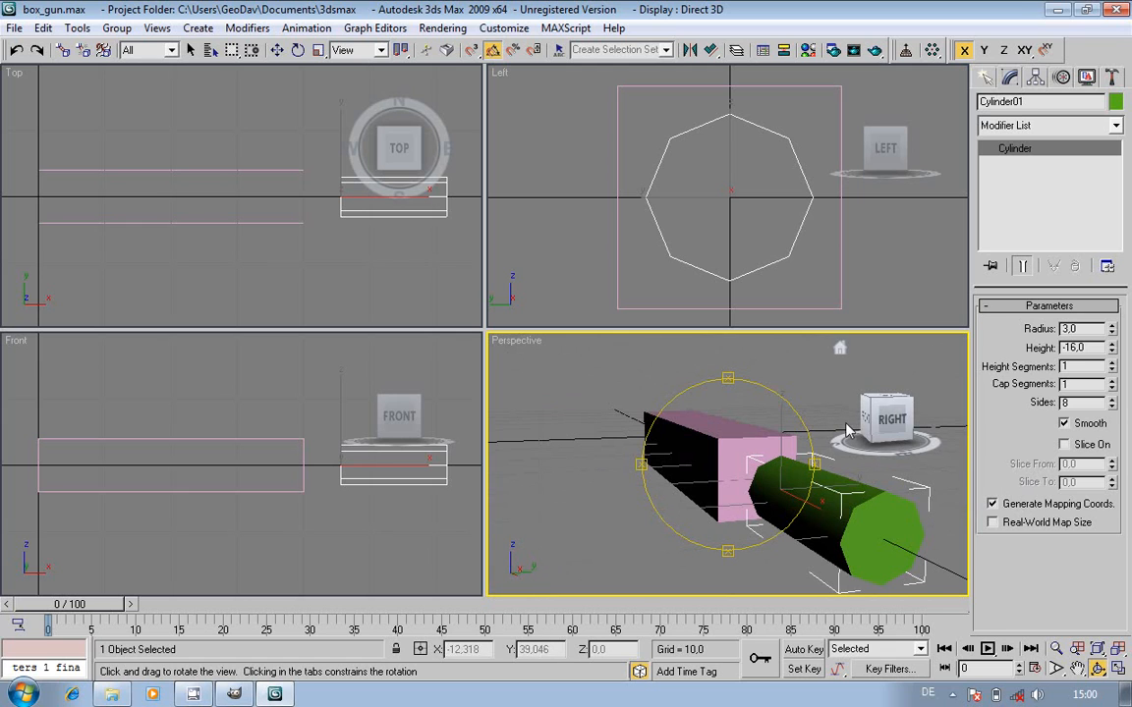
pyautogui.moveTo(740, 470); pyautogui.dragTo(845, 442)
pyautogui.click(1115, 649)
pyautogui.moveTo(772, 462); pyautogui.dragTo(739, 501)
pyautogui.rightClick(978, 211)
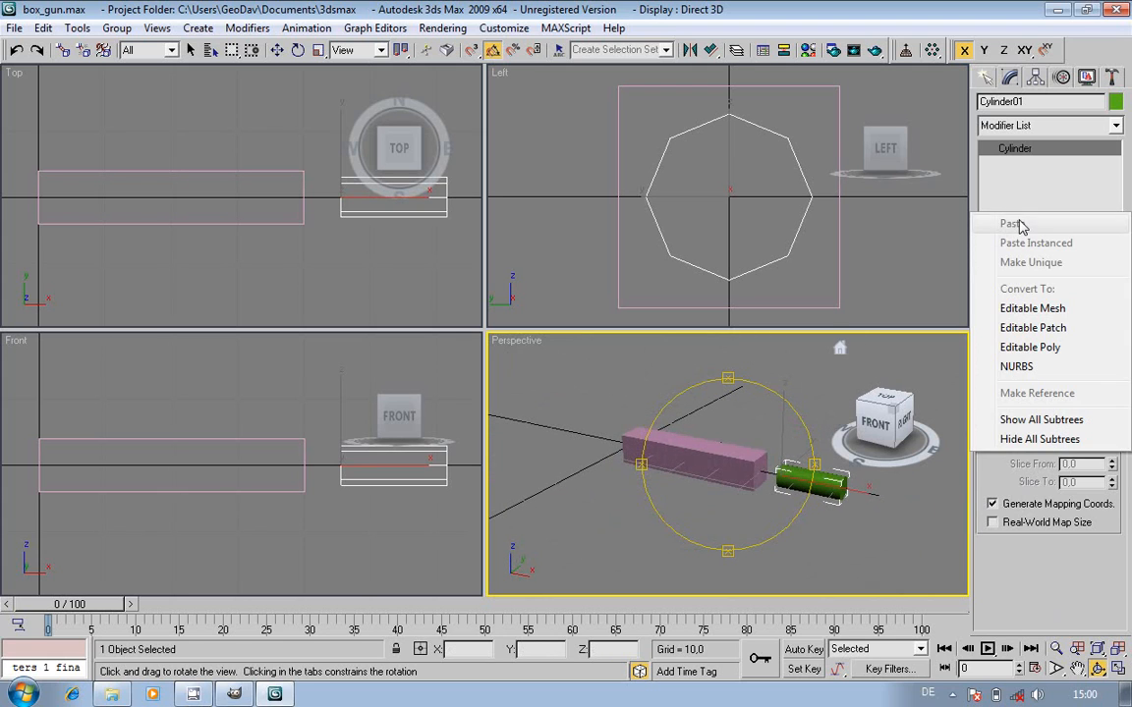
pyautogui.click(1030, 348)
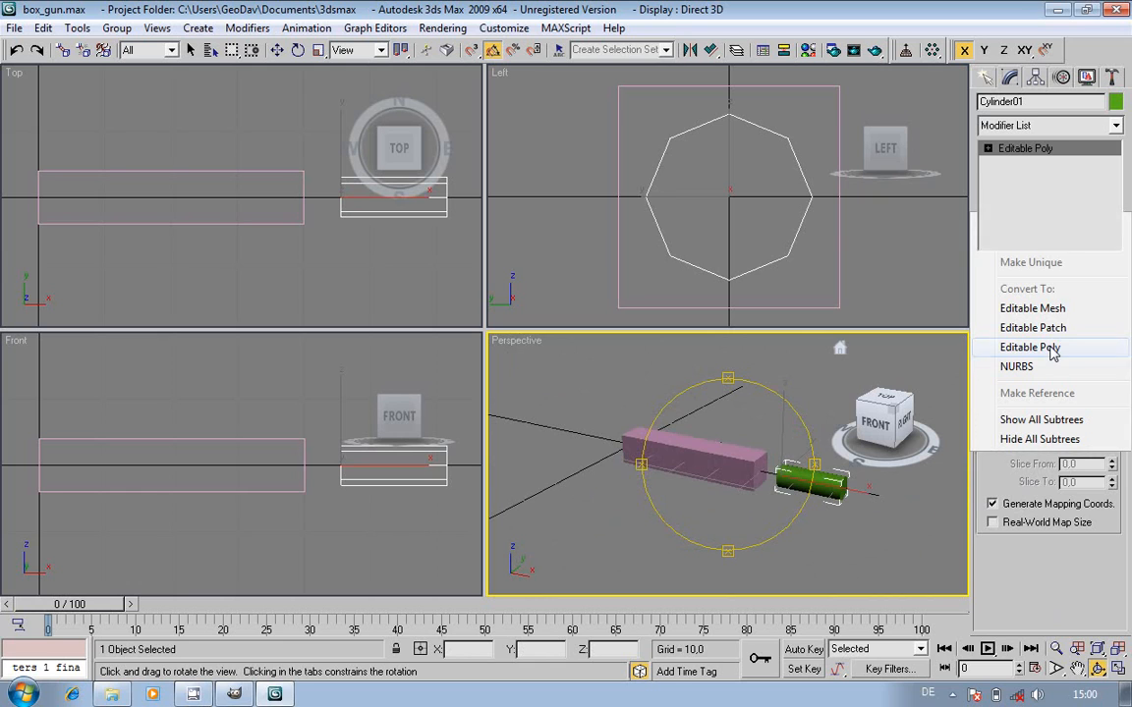
# - Delete the end polygon of the cylinder that faces the box, working at Polygon level
pyautogui.moveTo(835, 413); pyautogui.dragTo(795, 501)
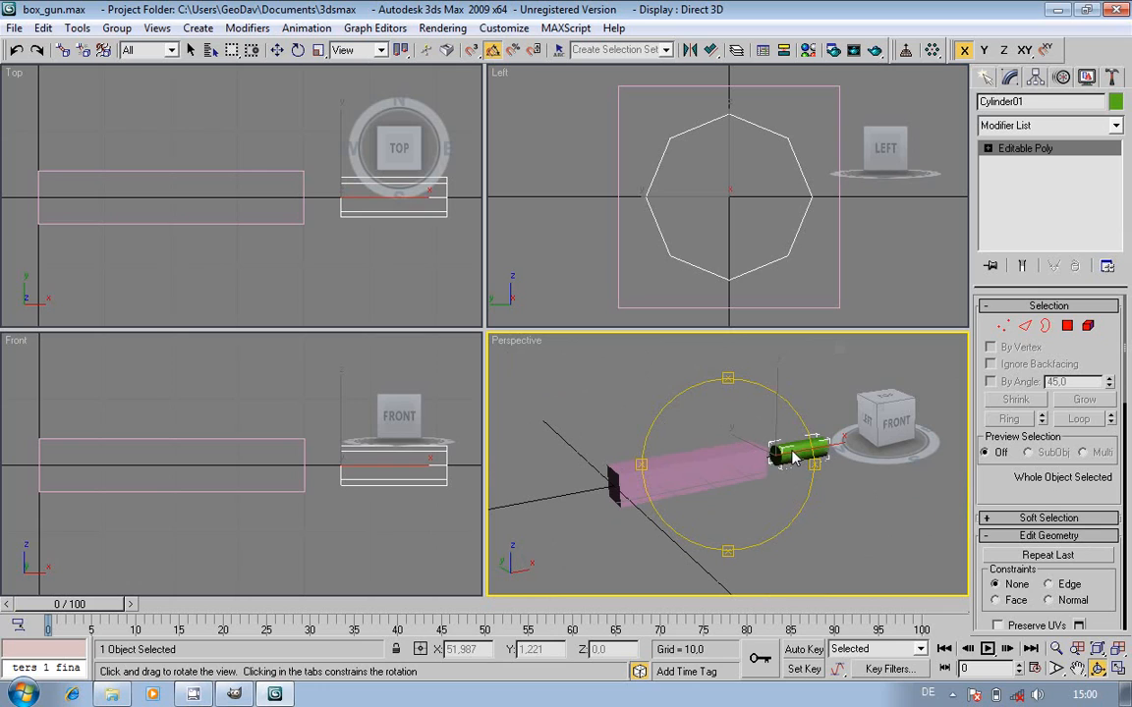
pyautogui.moveTo(744, 492); pyautogui.dragTo(721, 486)
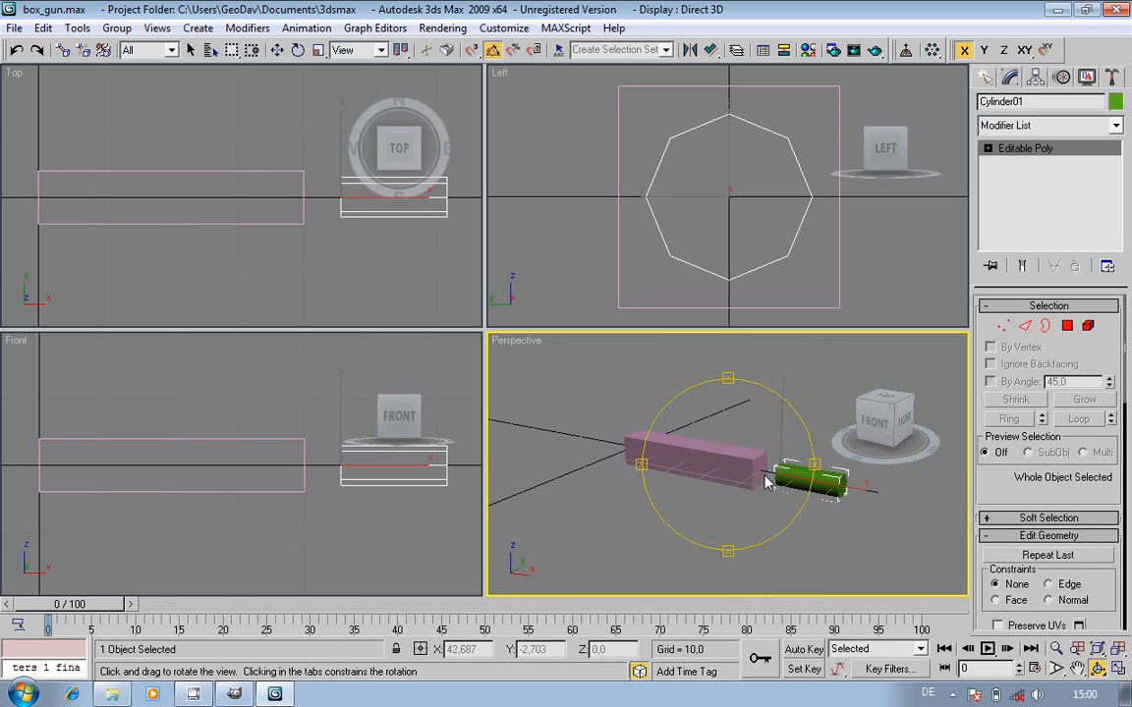
pyautogui.moveTo(881, 480); pyautogui.dragTo(462, 452)
pyautogui.click(194, 55)
pyautogui.click(988, 149)
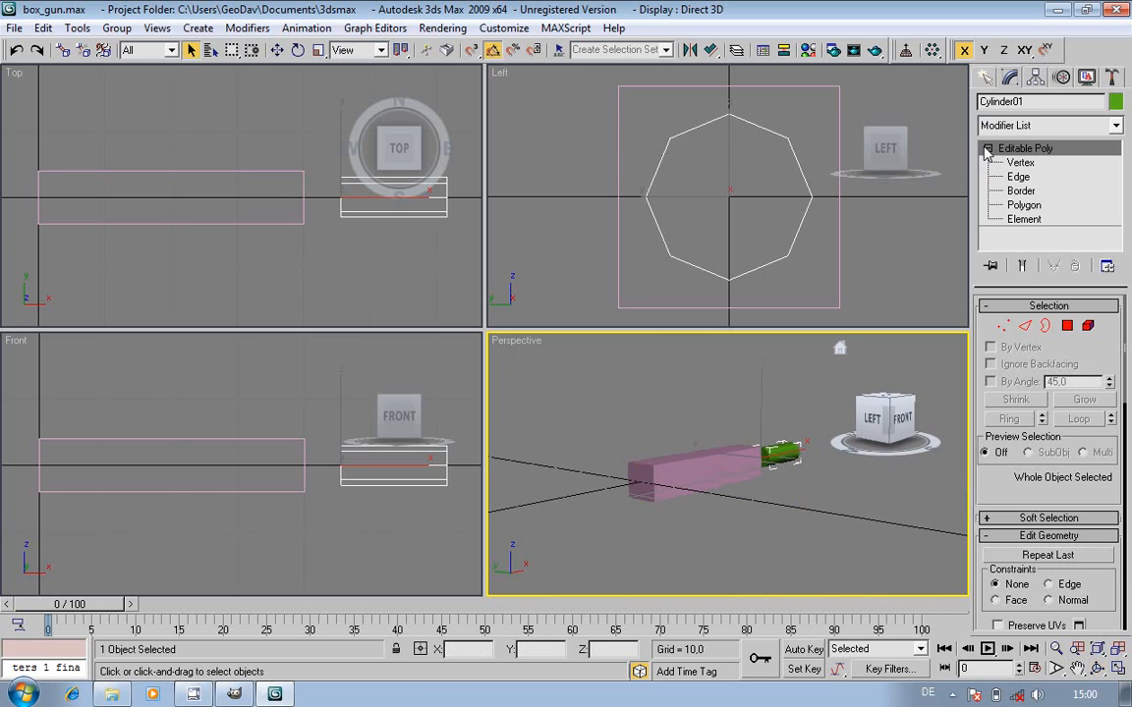
pyautogui.click(1024, 205)
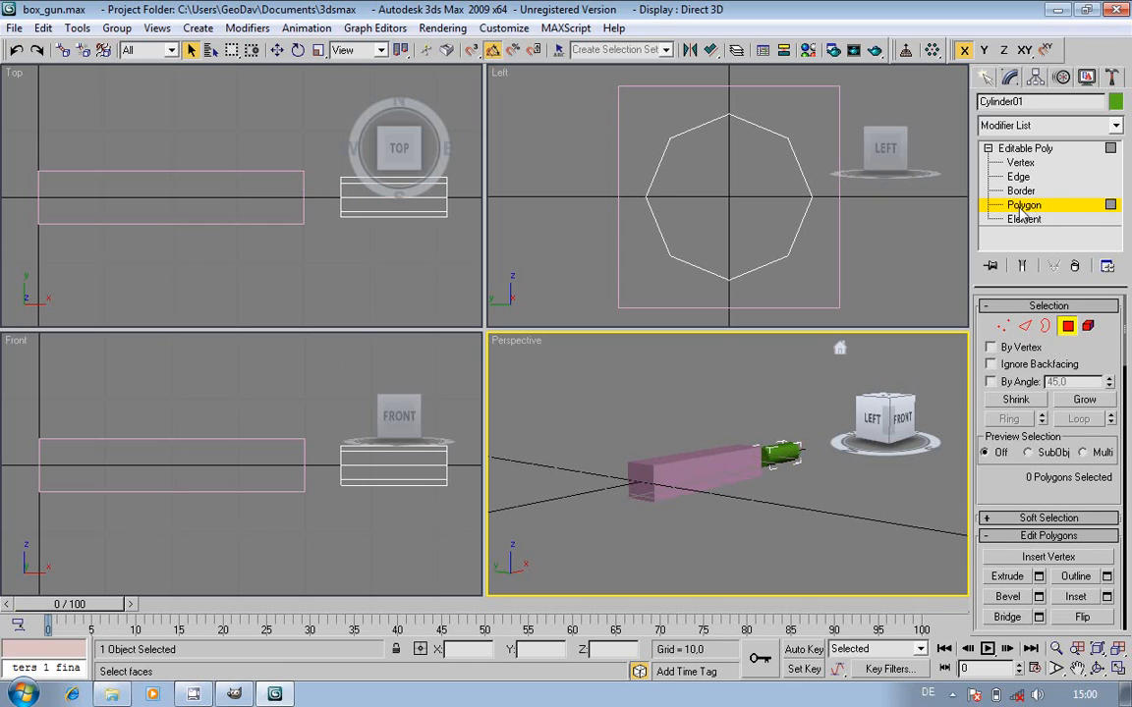
pyautogui.click(770, 457)
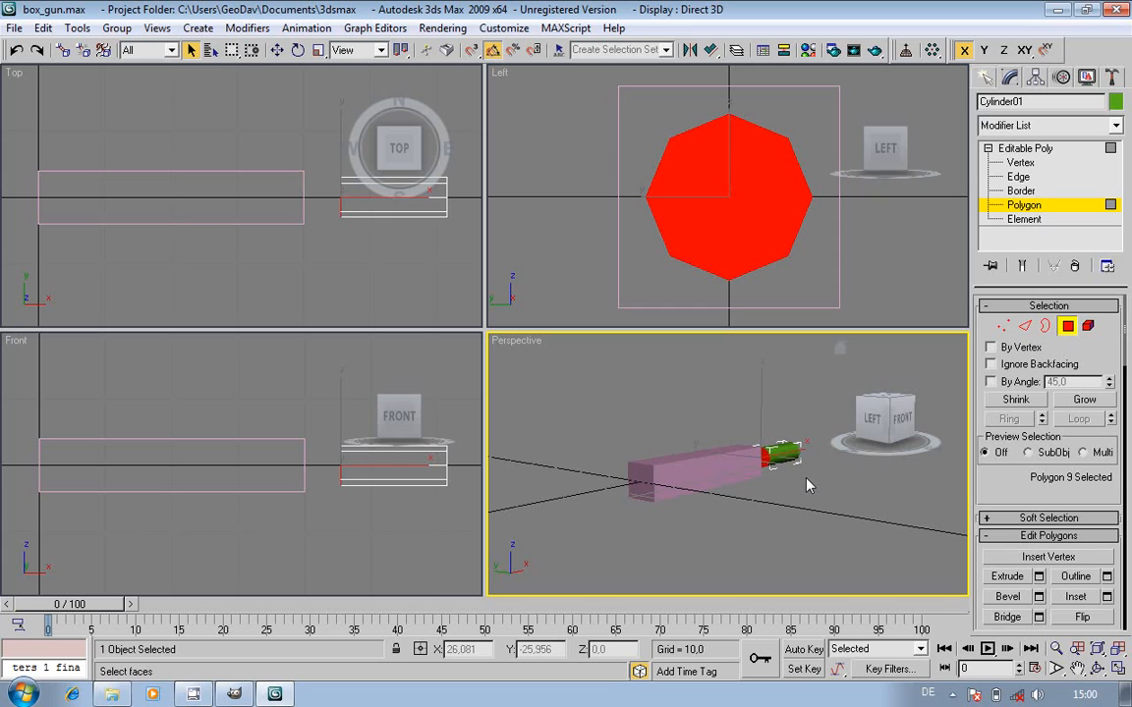
pyautogui.click(806, 485)
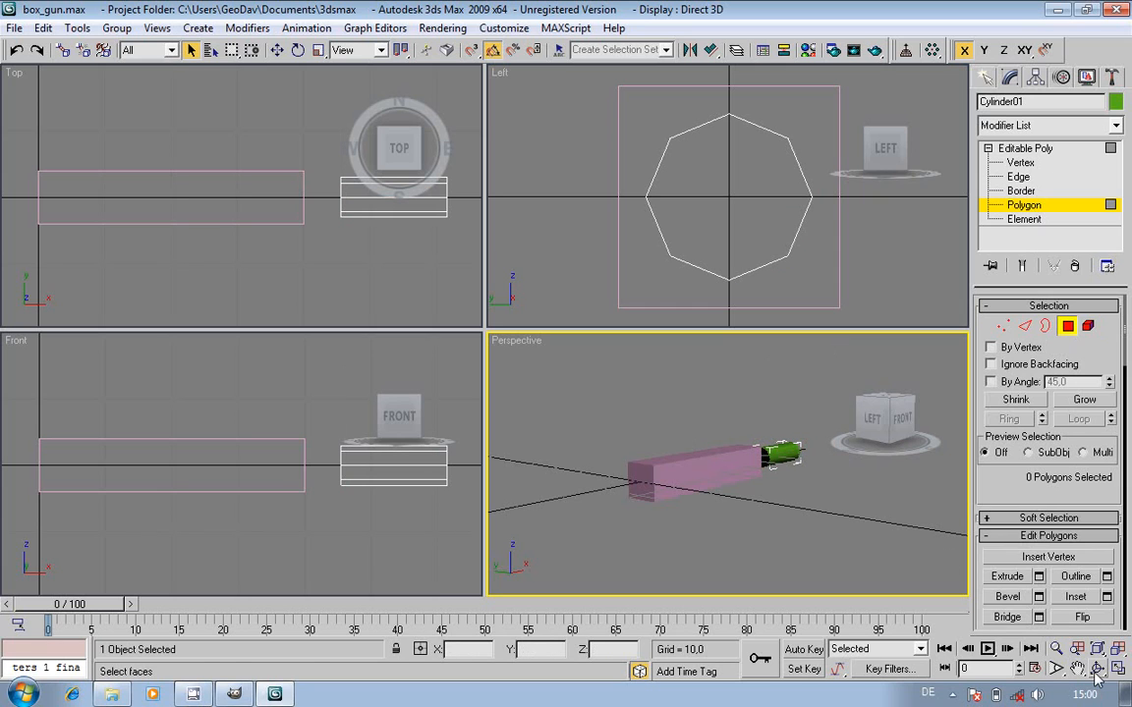
# - Leave sub-object editing and apply an Unwrap UVW modifier to the whole cylinder
pyautogui.hotkey('ctrl', 'r')
pyautogui.moveTo(787, 495); pyautogui.dragTo(730, 478)
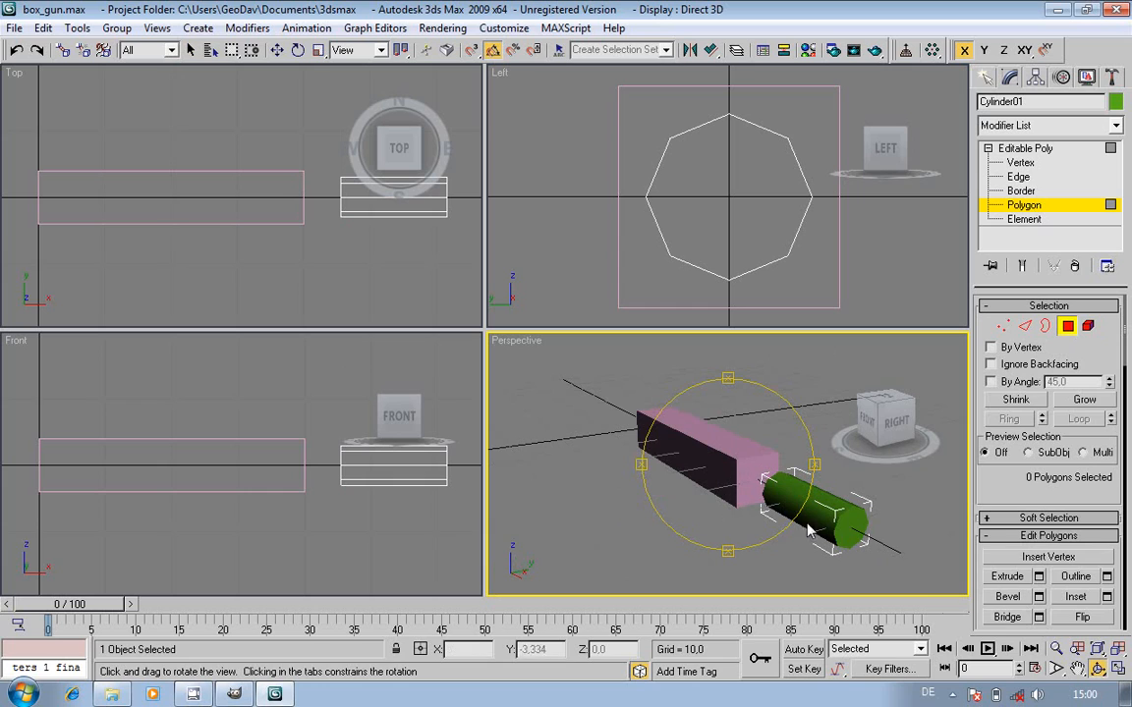
pyautogui.click(1047, 327)
pyautogui.click(1047, 328)
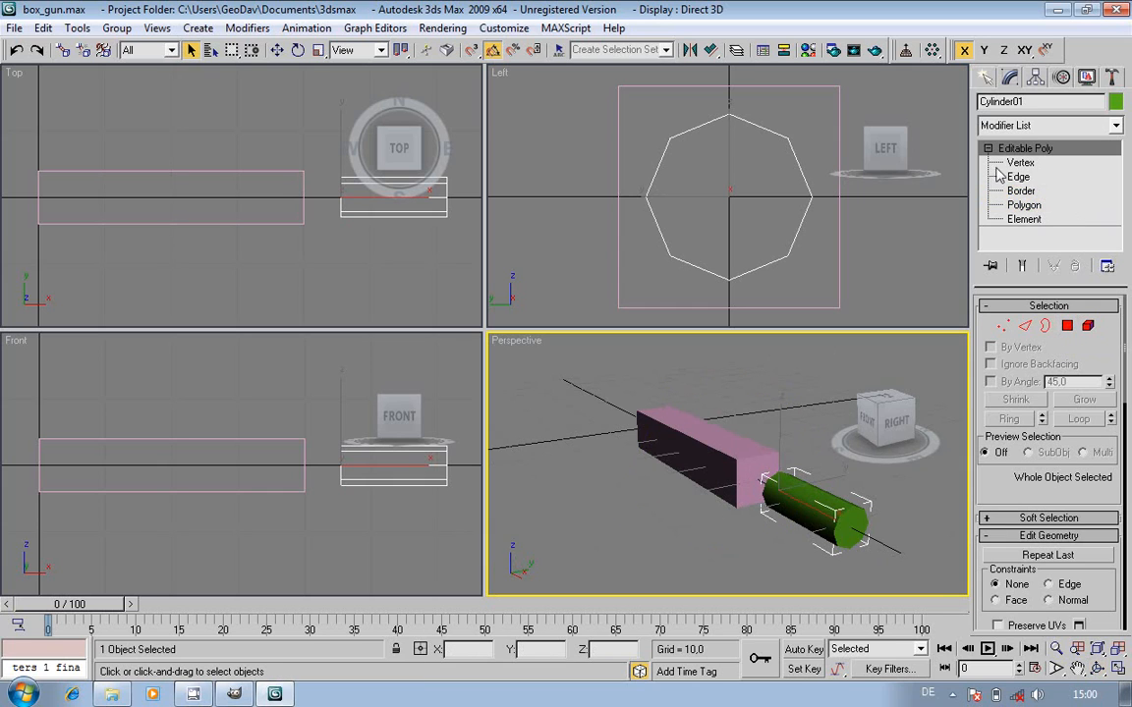
pyautogui.click(988, 148)
pyautogui.click(1116, 125)
pyautogui.moveTo(1119, 180); pyautogui.dragTo(1127, 568)
pyautogui.click(1063, 543)
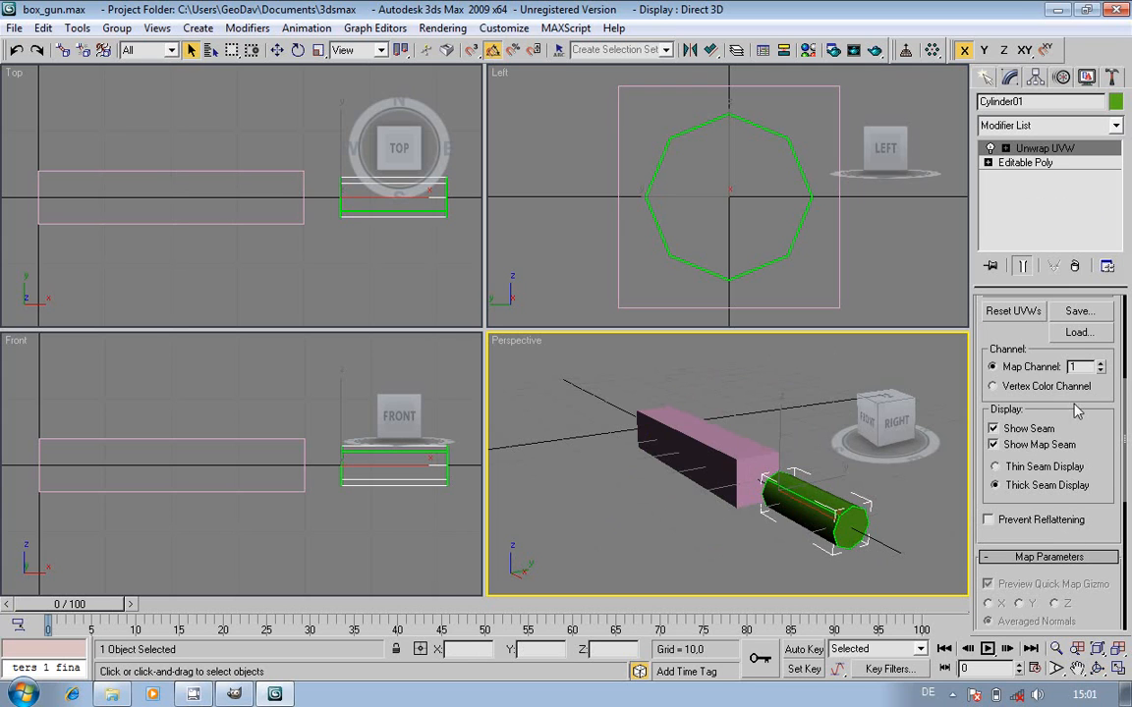
pyautogui.scroll(2, 1106, 491)
pyautogui.scroll(2, 1108, 496)
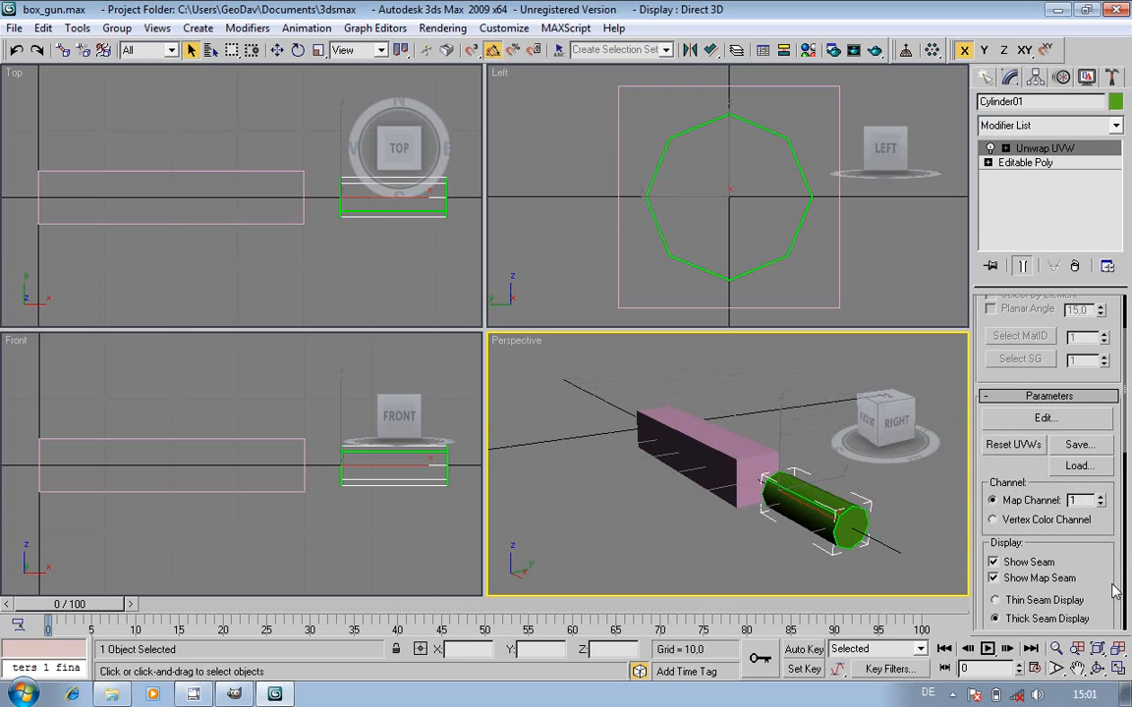
pyautogui.scroll(-2, 992, 521)
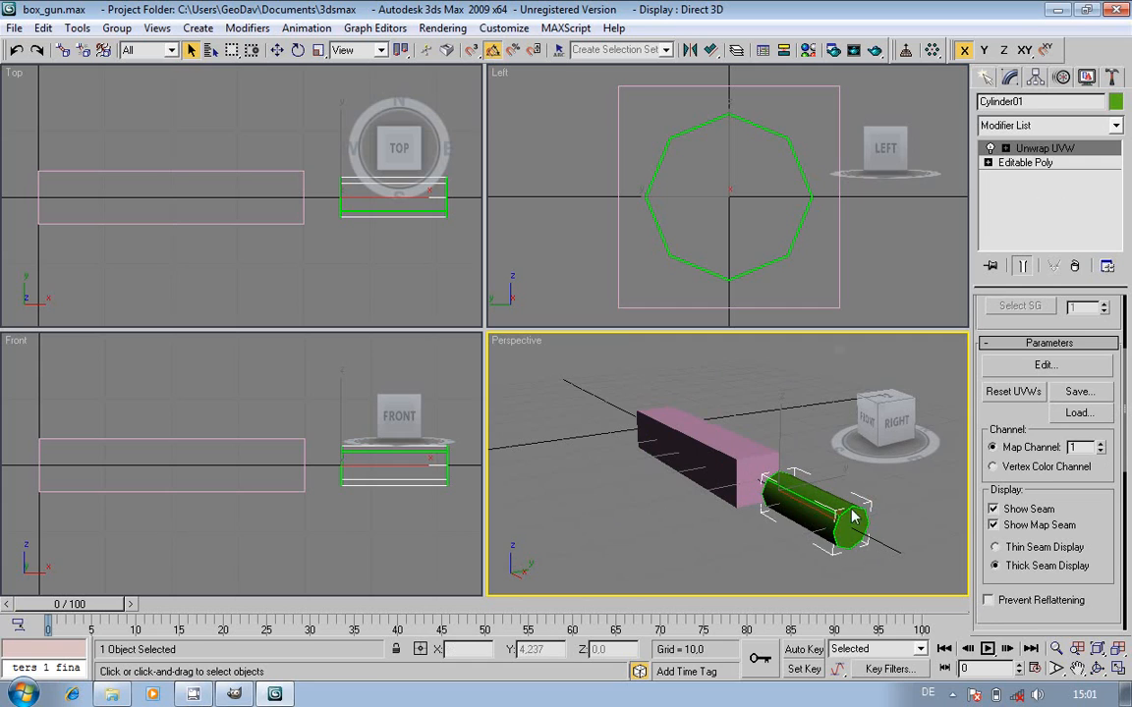
# - Rotate the cylinder about its long axis in the Left view to bring its texture seam to the underside
pyautogui.click(1077, 671)
pyautogui.moveTo(835, 545); pyautogui.dragTo(765, 515)
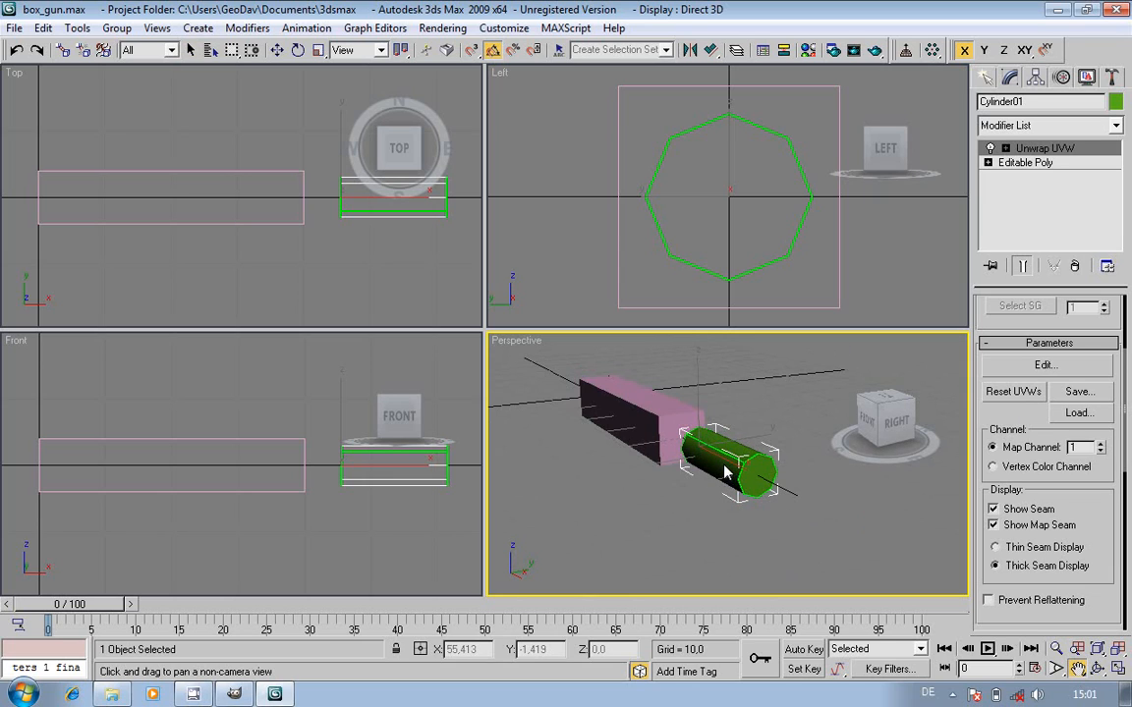
pyautogui.click(297, 50)
pyautogui.click(686, 117)
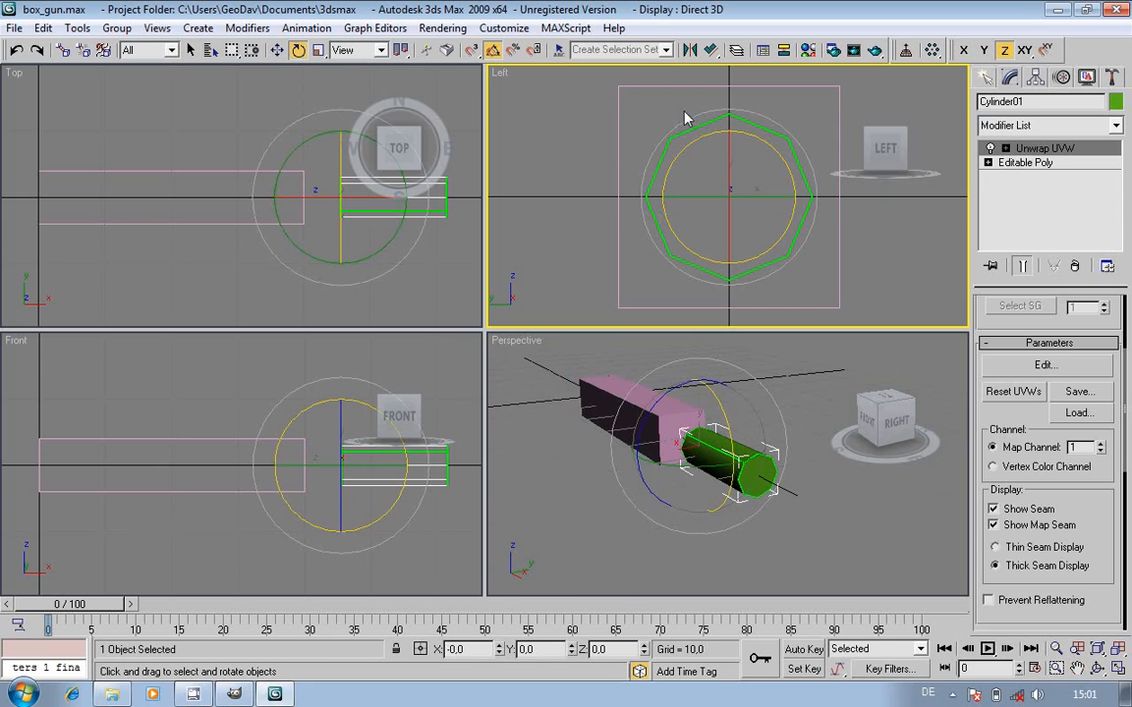
pyautogui.moveTo(698, 124); pyautogui.dragTo(839, 125)
# - Open the cylinder's UV editor and show the CheckerPattern texture on the model, inspecting it up close
pyautogui.click(1098, 669)
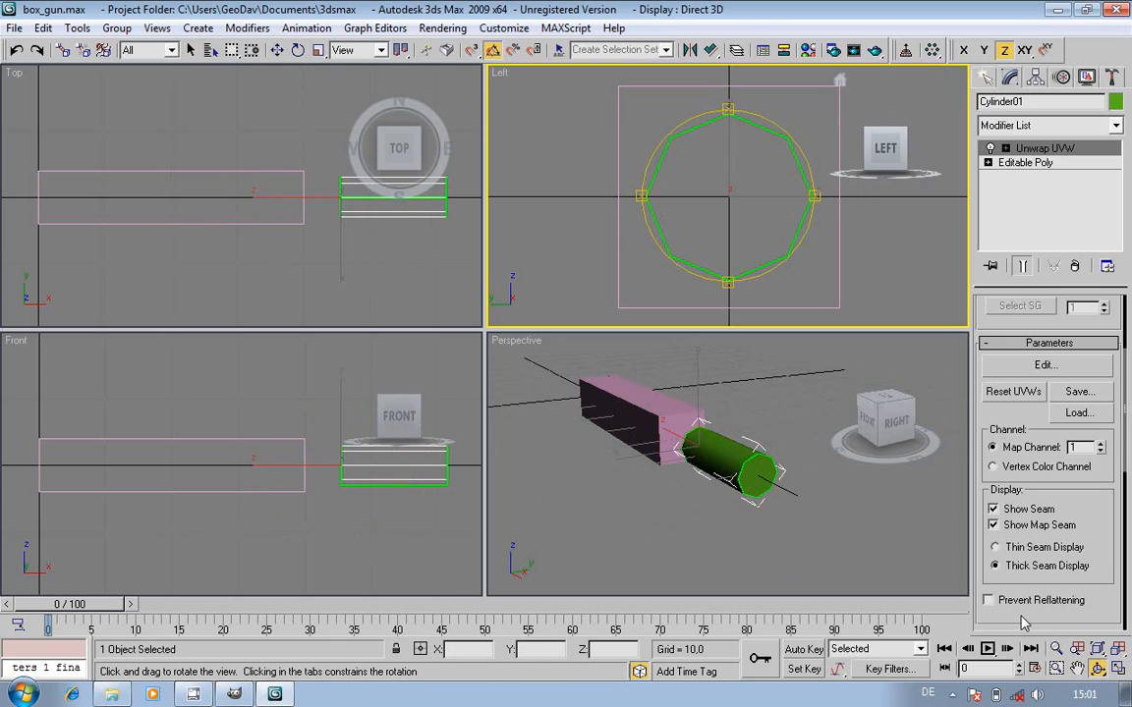
pyautogui.moveTo(663, 423); pyautogui.dragTo(744, 543)
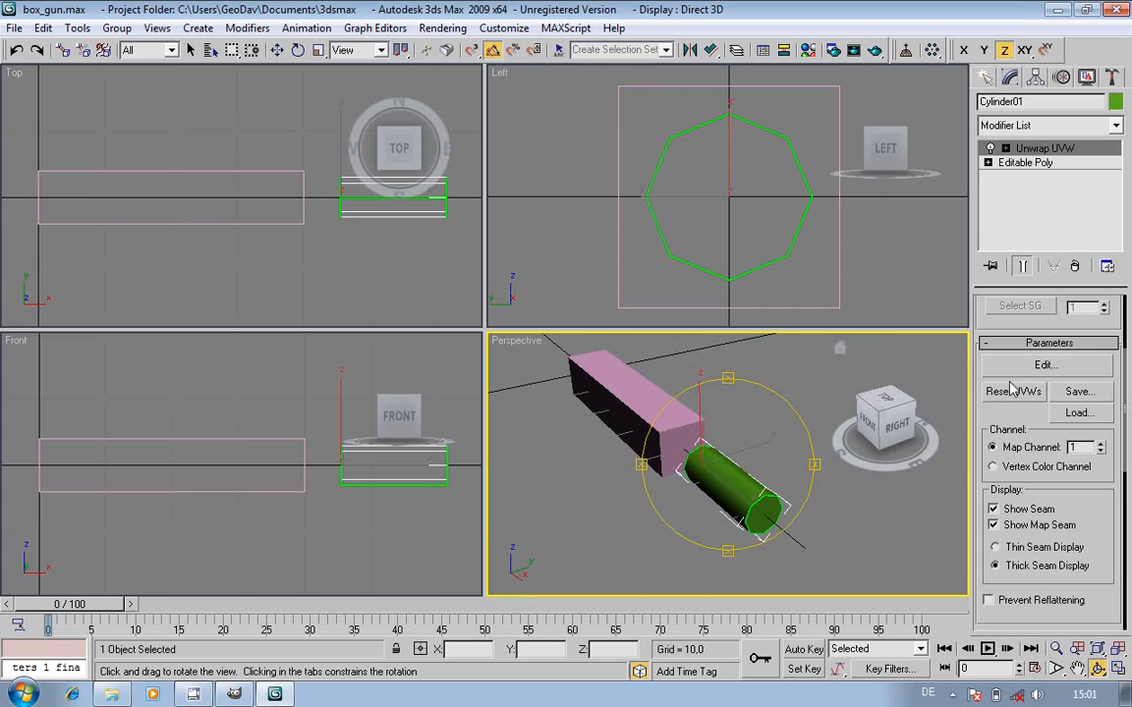
pyautogui.click(1044, 366)
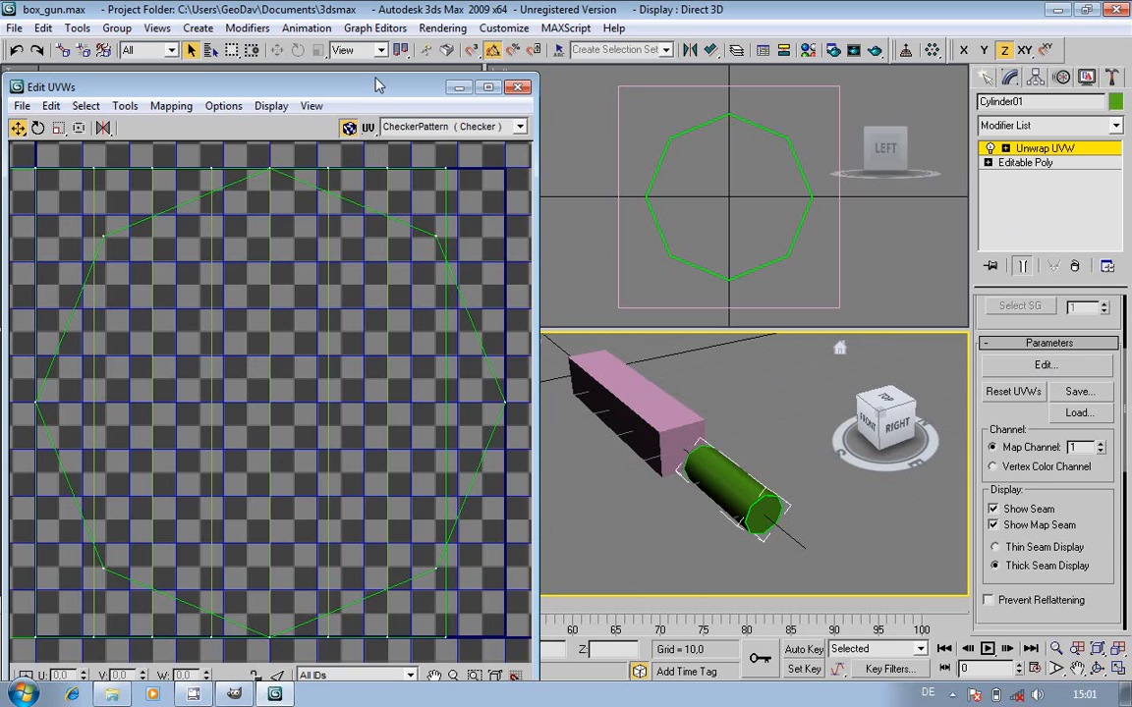
pyautogui.moveTo(380, 88); pyautogui.dragTo(388, 36)
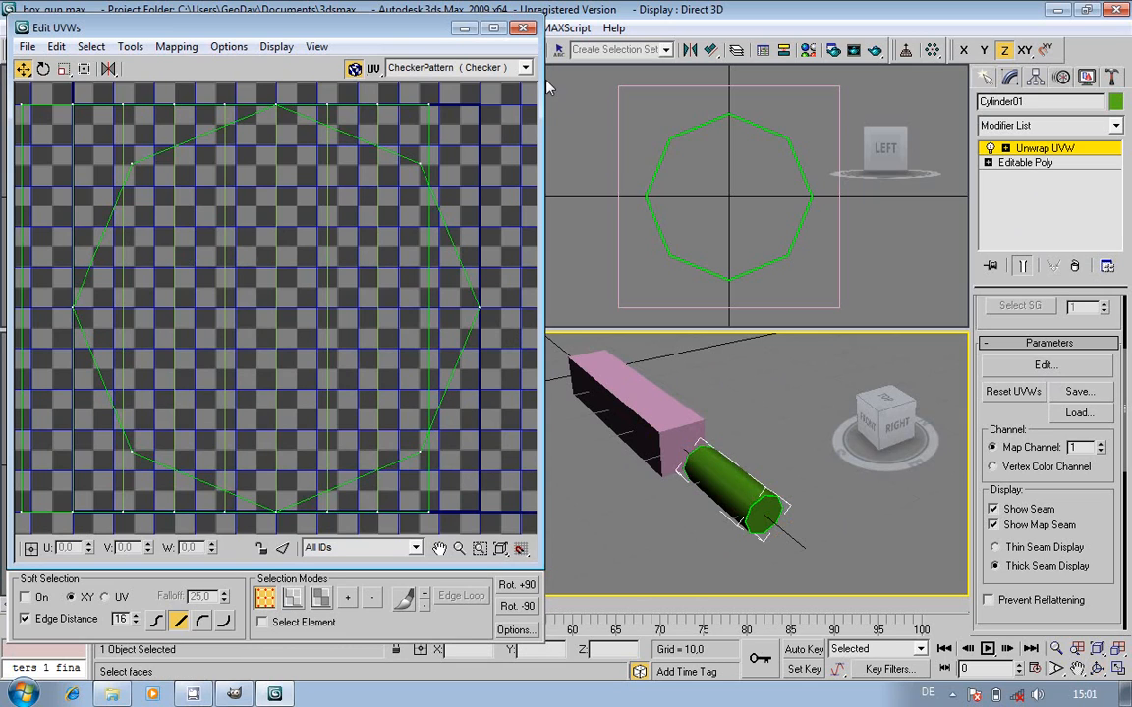
pyautogui.click(476, 66)
pyautogui.click(458, 84)
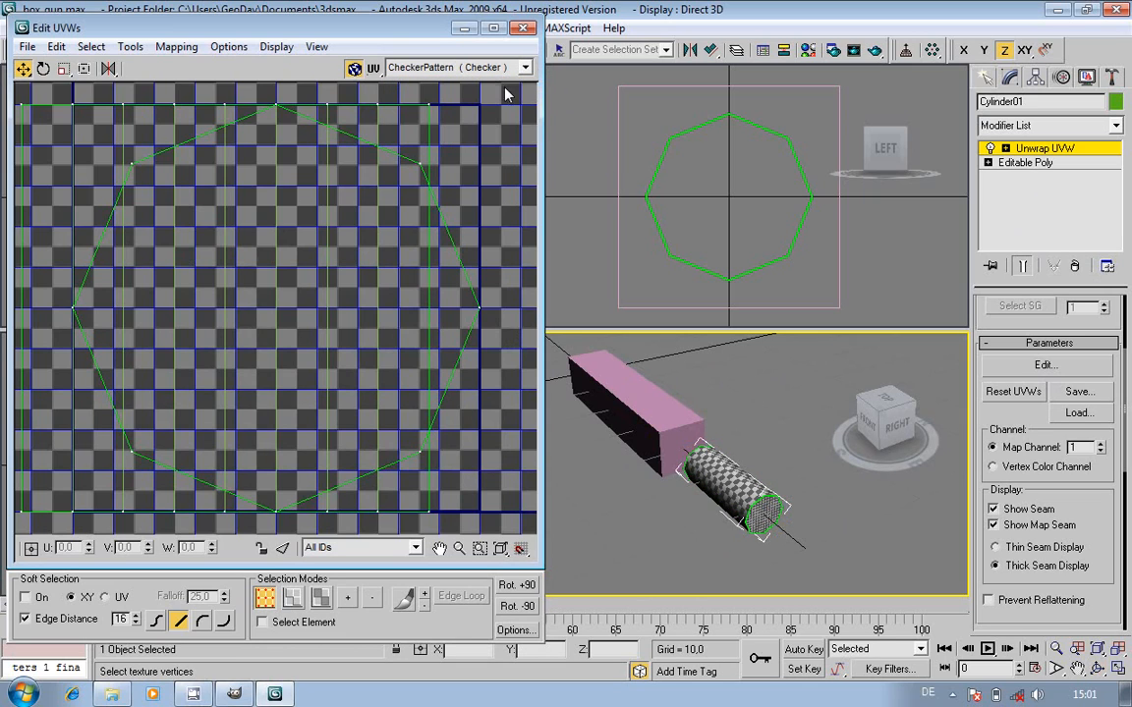
pyautogui.hotkey('ctrl', 'r')
pyautogui.moveTo(675, 460); pyautogui.dragTo(644, 470)
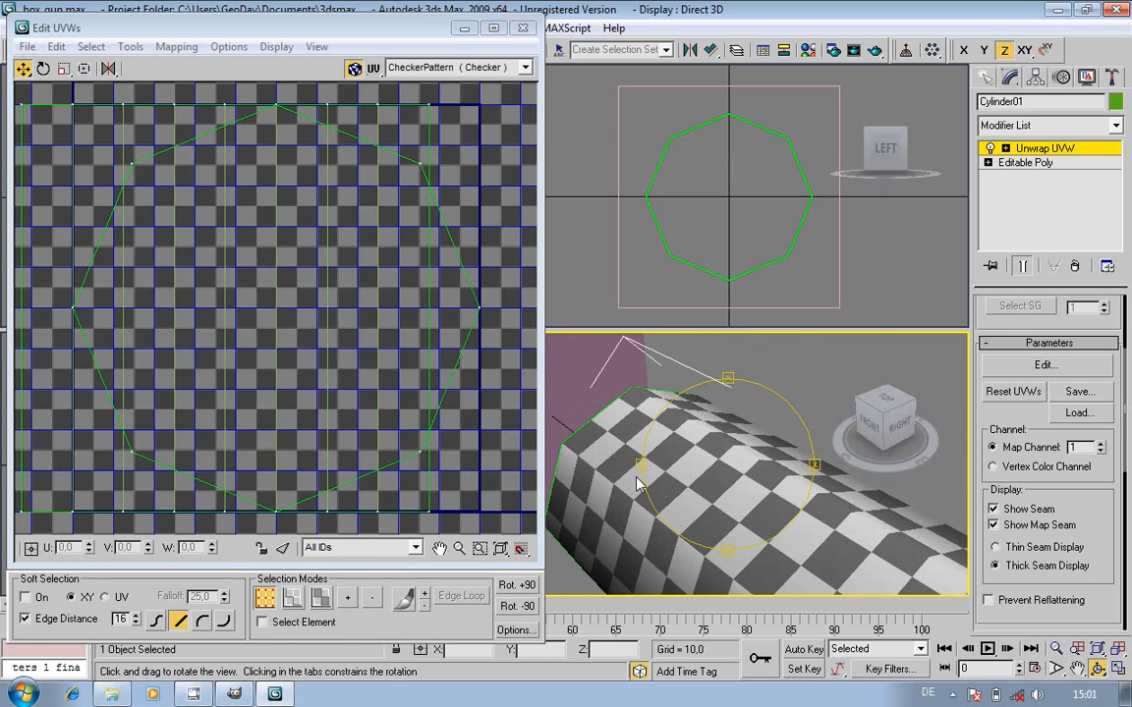
pyautogui.scroll(-5, 681, 447)
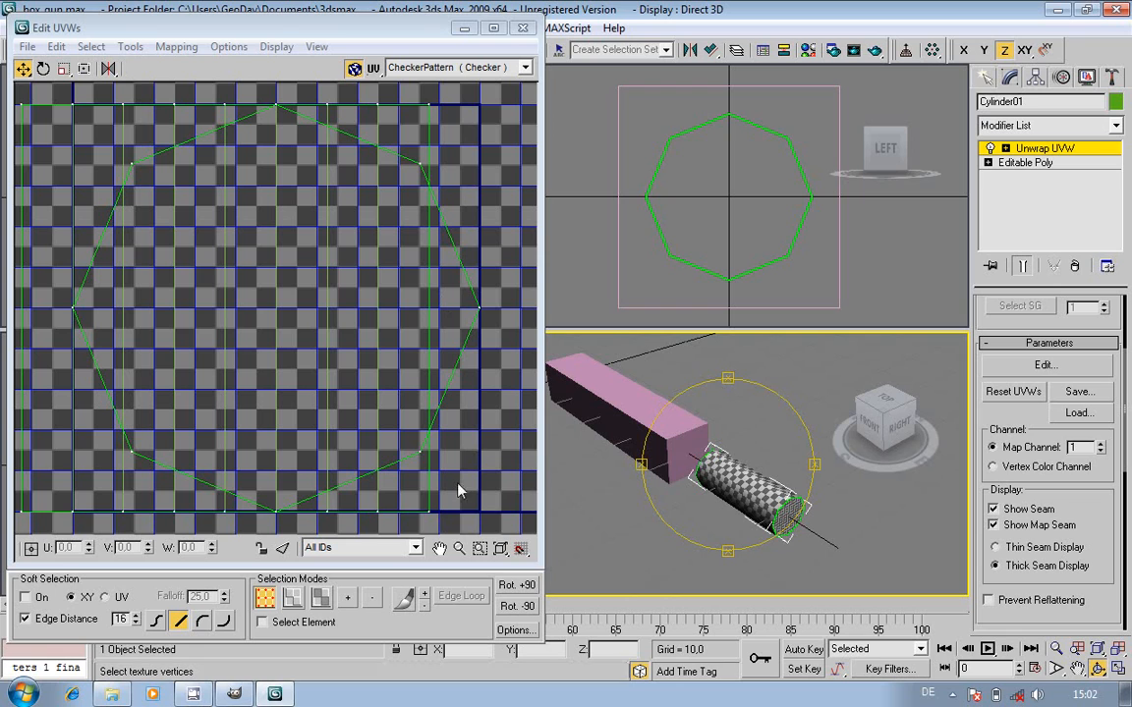
# - Select the octagonal end cap in face mode and move its UVs horizontally away from the side strips
pyautogui.moveTo(444, 496); pyautogui.dragTo(466, 498, button='middle')
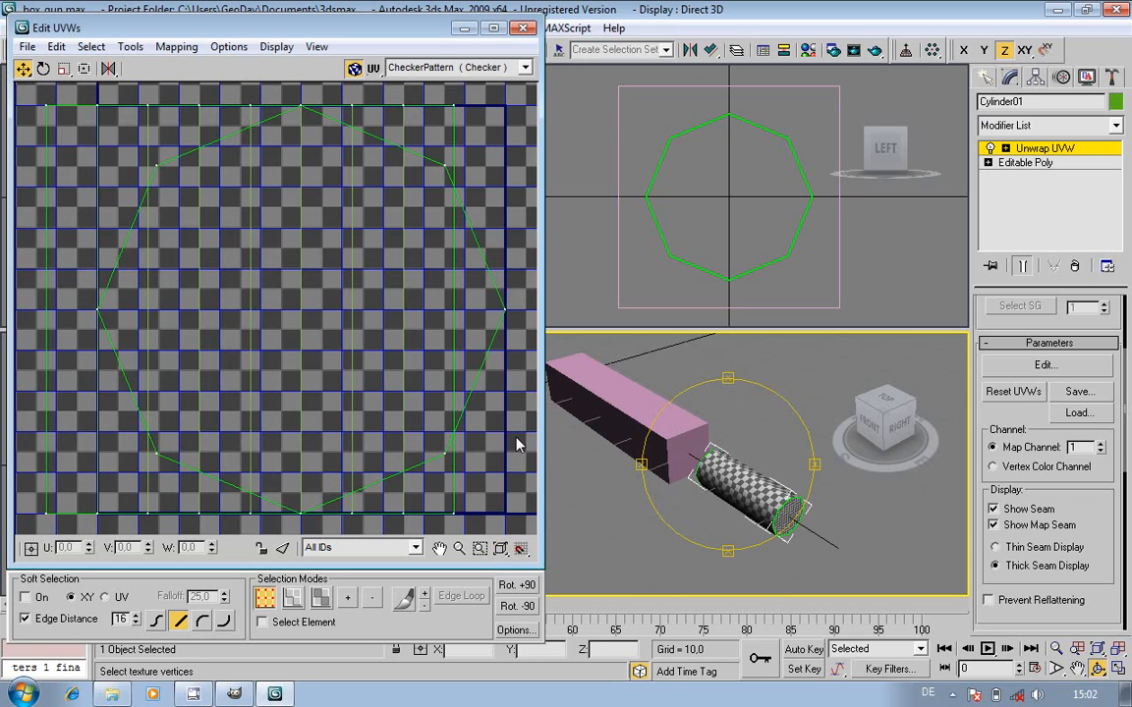
pyautogui.moveTo(726, 496); pyautogui.dragTo(689, 495)
pyautogui.scroll(5, 678, 462)
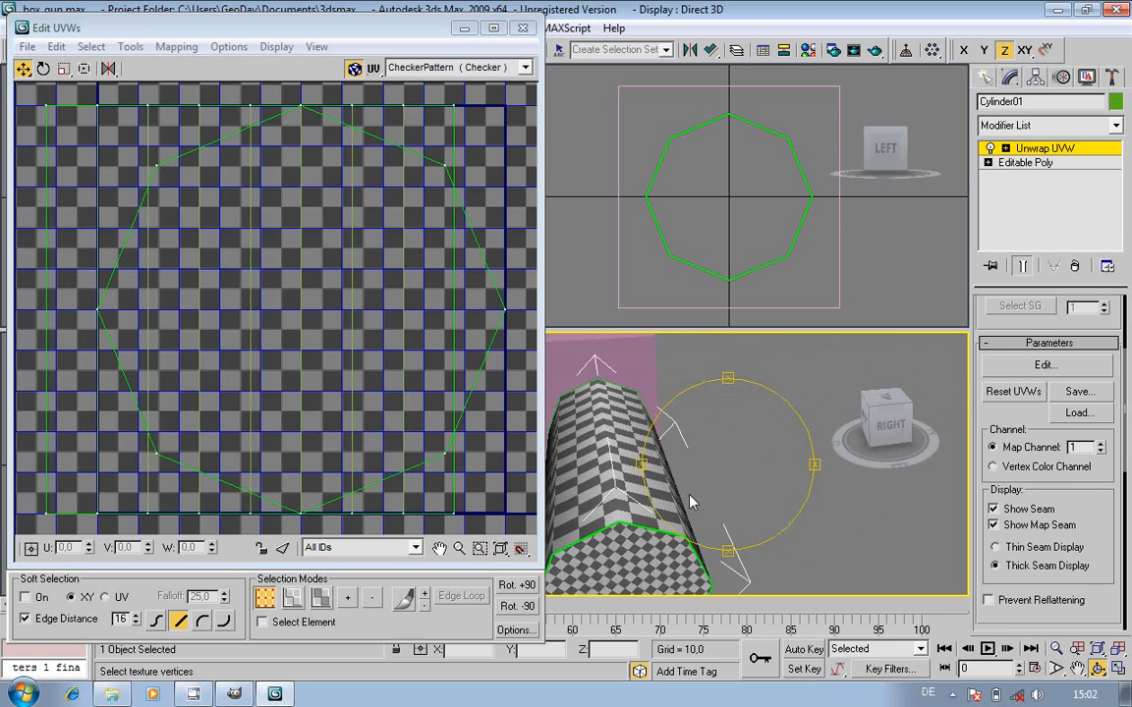
pyautogui.click(1006, 148)
pyautogui.click(319, 601)
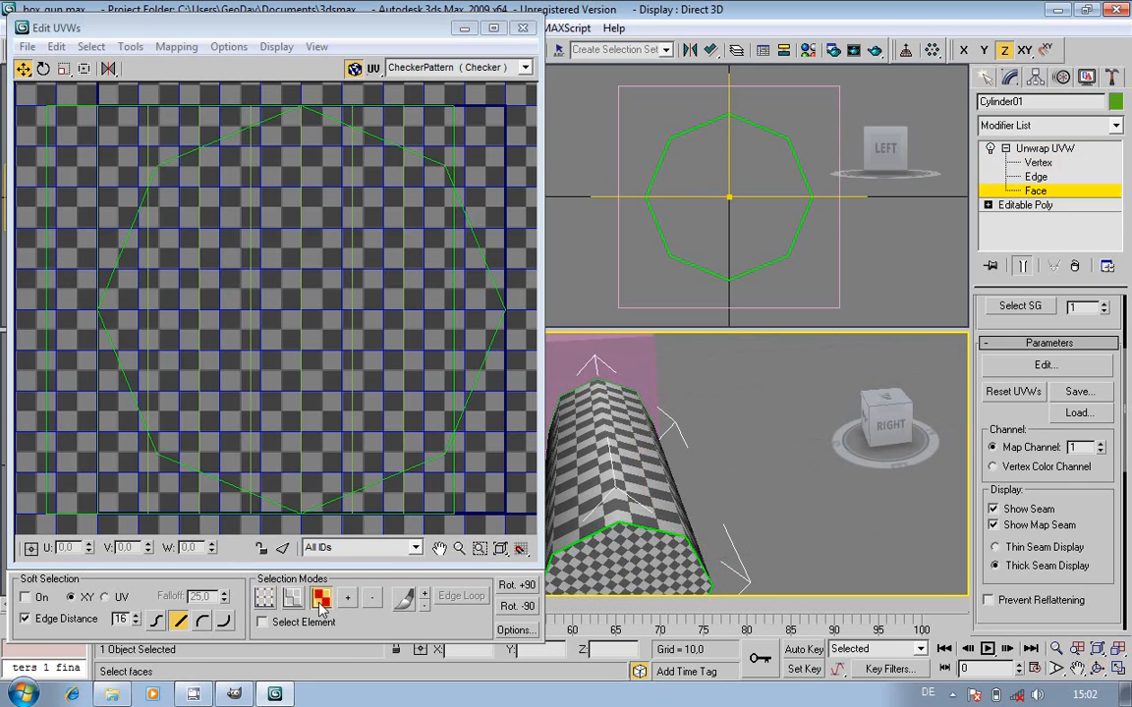
pyautogui.click(485, 340)
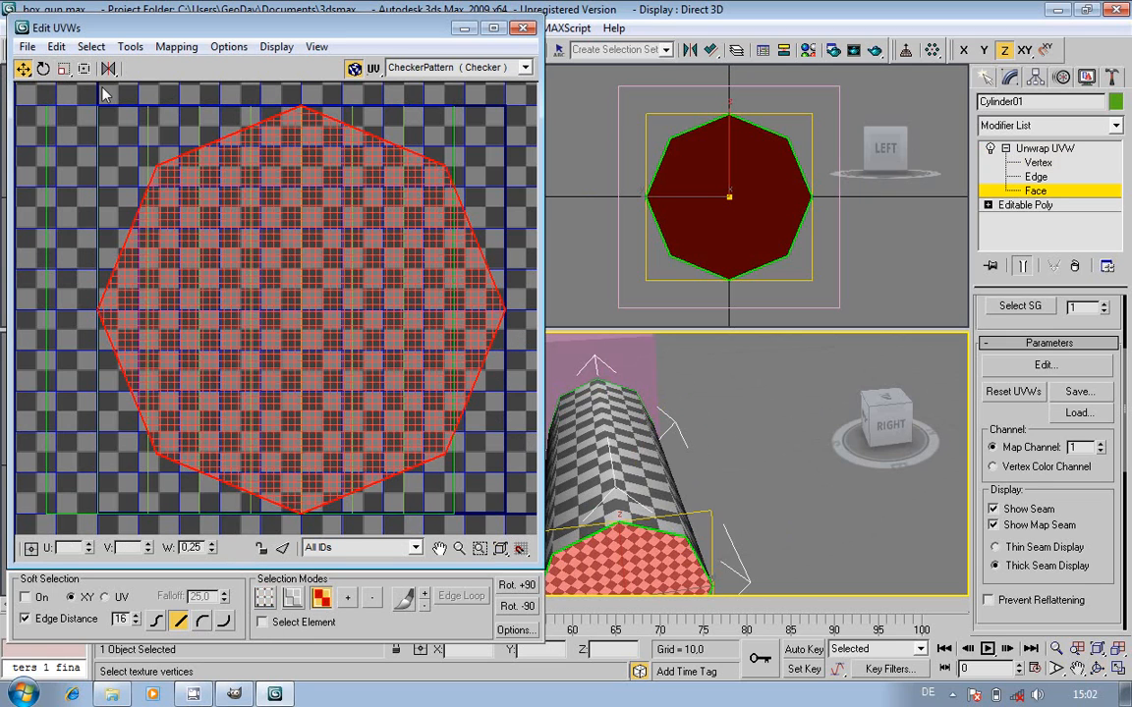
pyautogui.moveTo(474, 318); pyautogui.dragTo(818, 319)
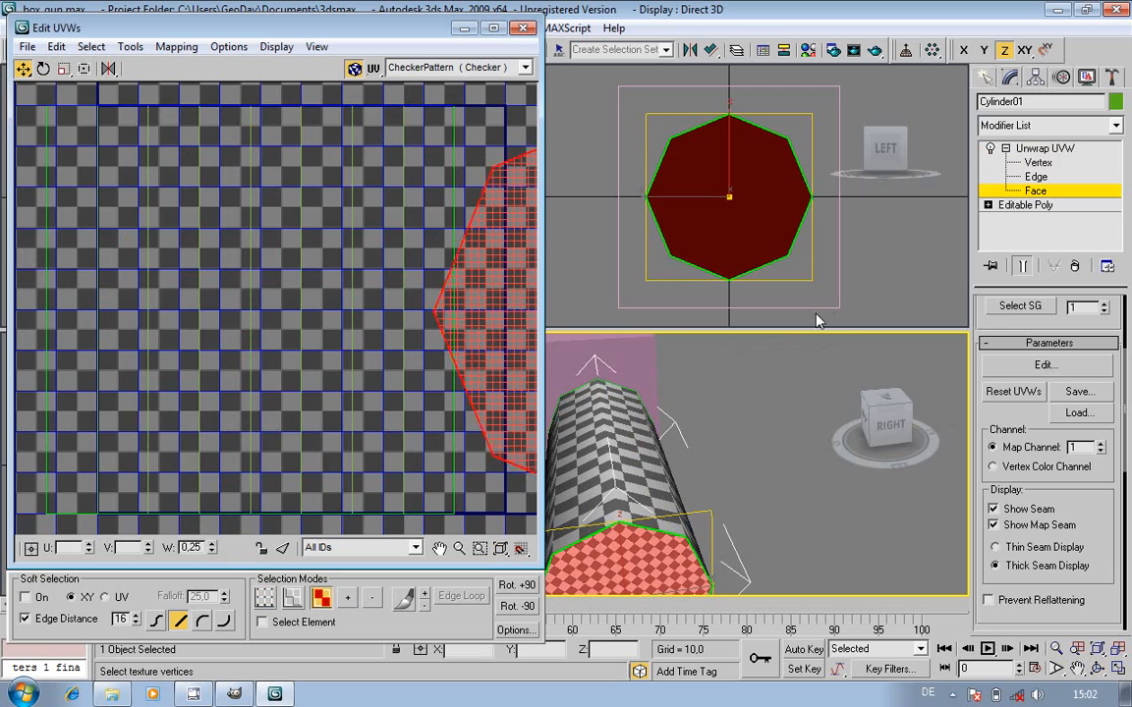
# - Scale the end cap's UVs down uniformly to match the checker size on the cylinder's sides, comparing with a side face
pyautogui.click(500, 549)
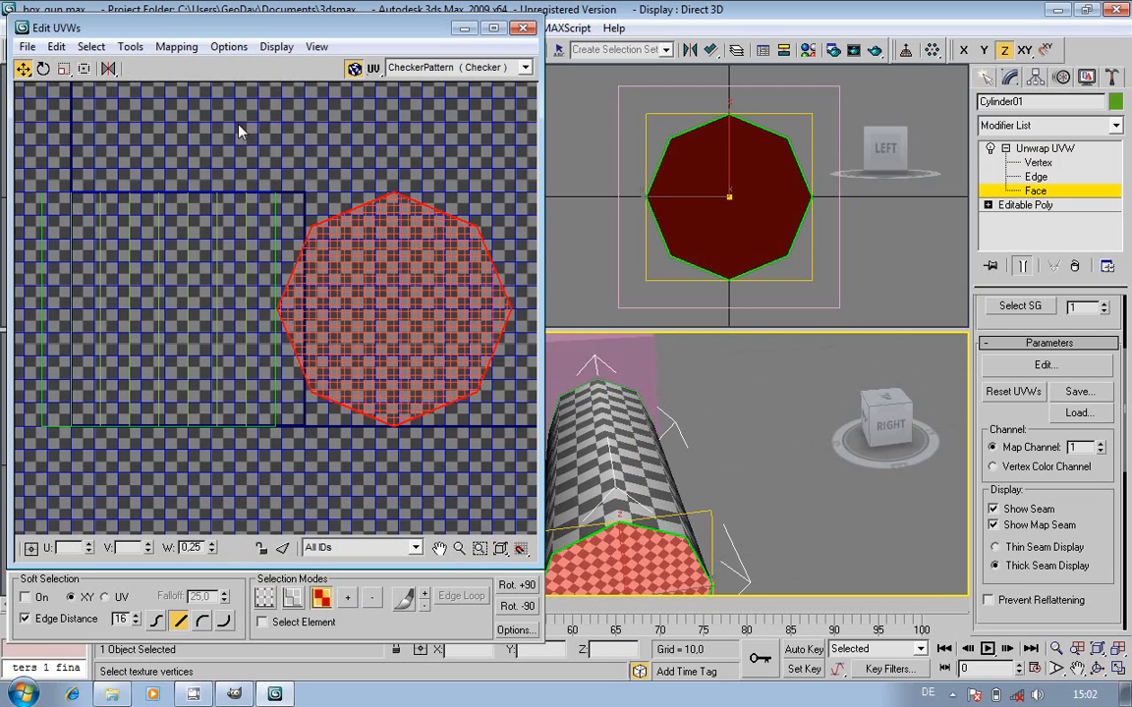
pyautogui.click(64, 68)
pyautogui.moveTo(404, 310); pyautogui.dragTo(415, 417)
pyautogui.moveTo(393, 317); pyautogui.dragTo(400, 337)
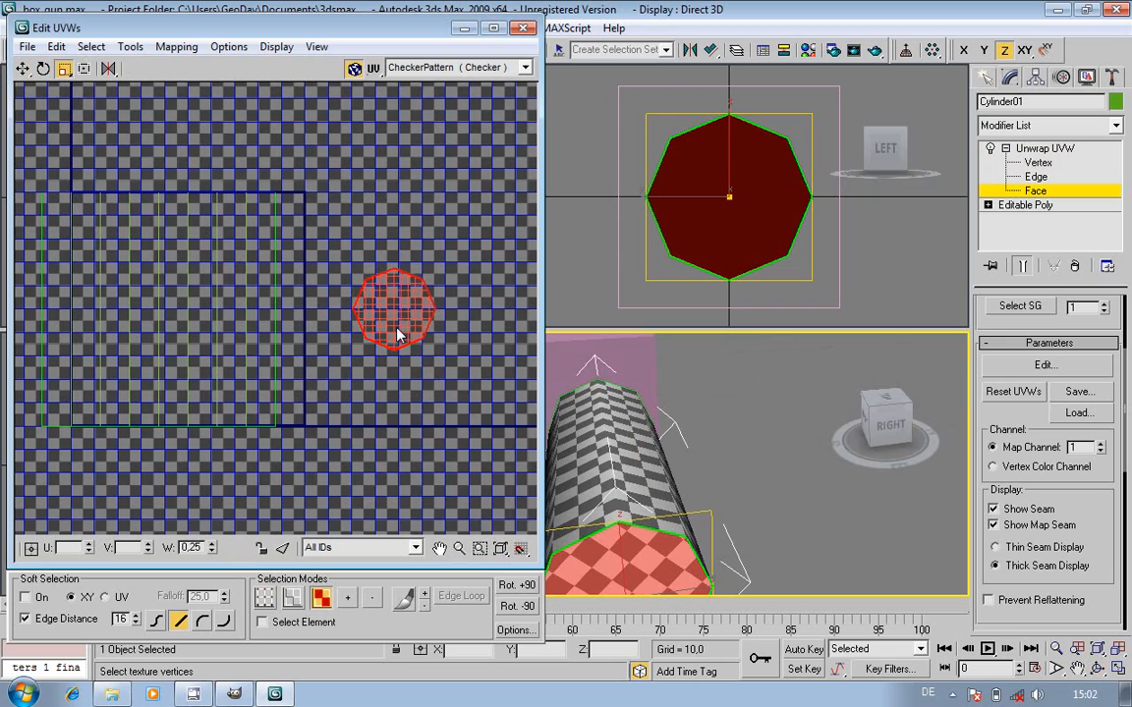
pyautogui.moveTo(391, 310); pyautogui.dragTo(303, 207)
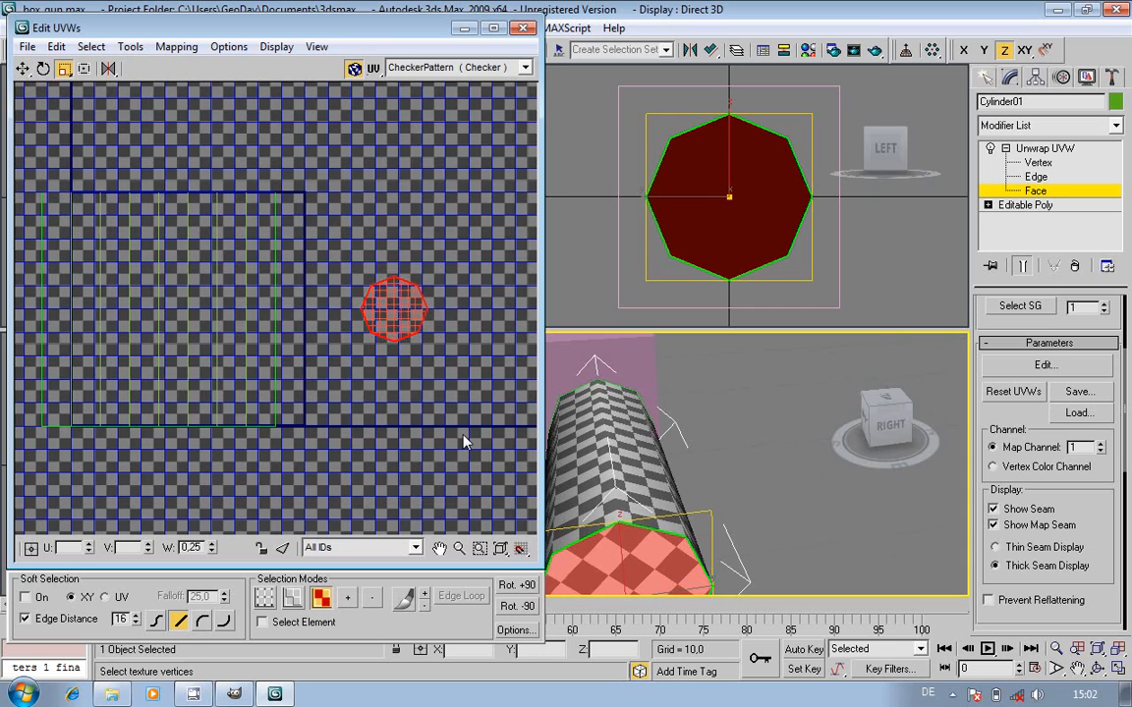
pyautogui.click(239, 243)
pyautogui.click(663, 519)
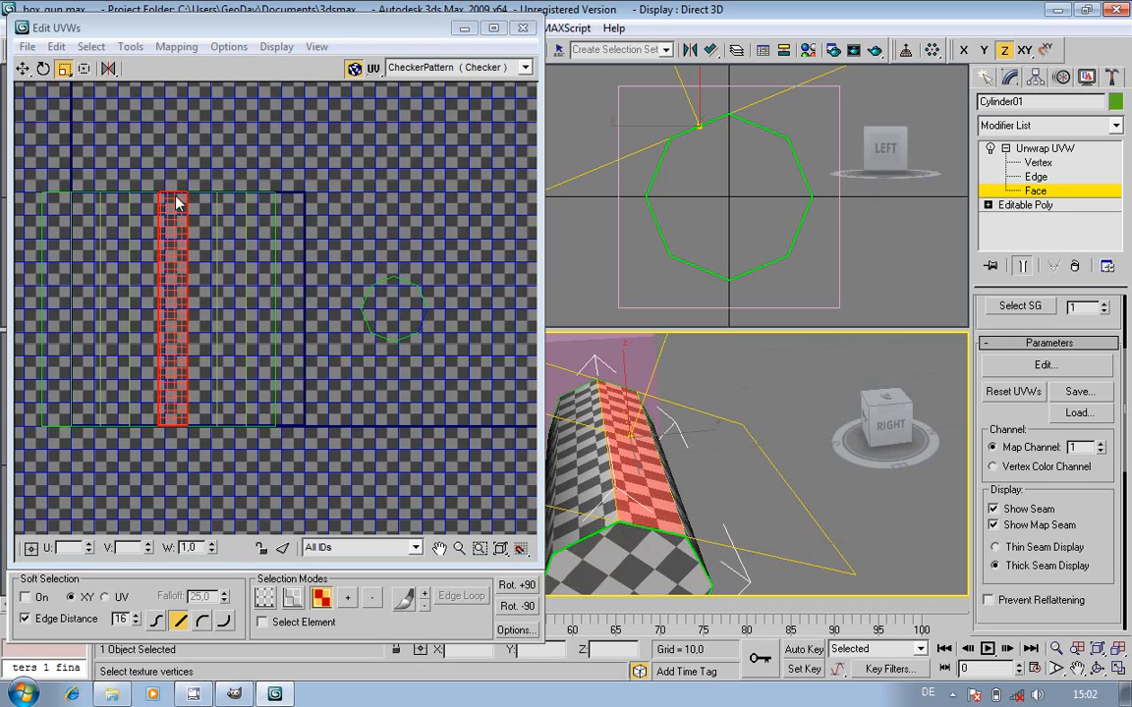
# - Rotate the end cap's UVs to bring a flat edge to the bottom and place them above the middle side strip
pyautogui.click(44, 68)
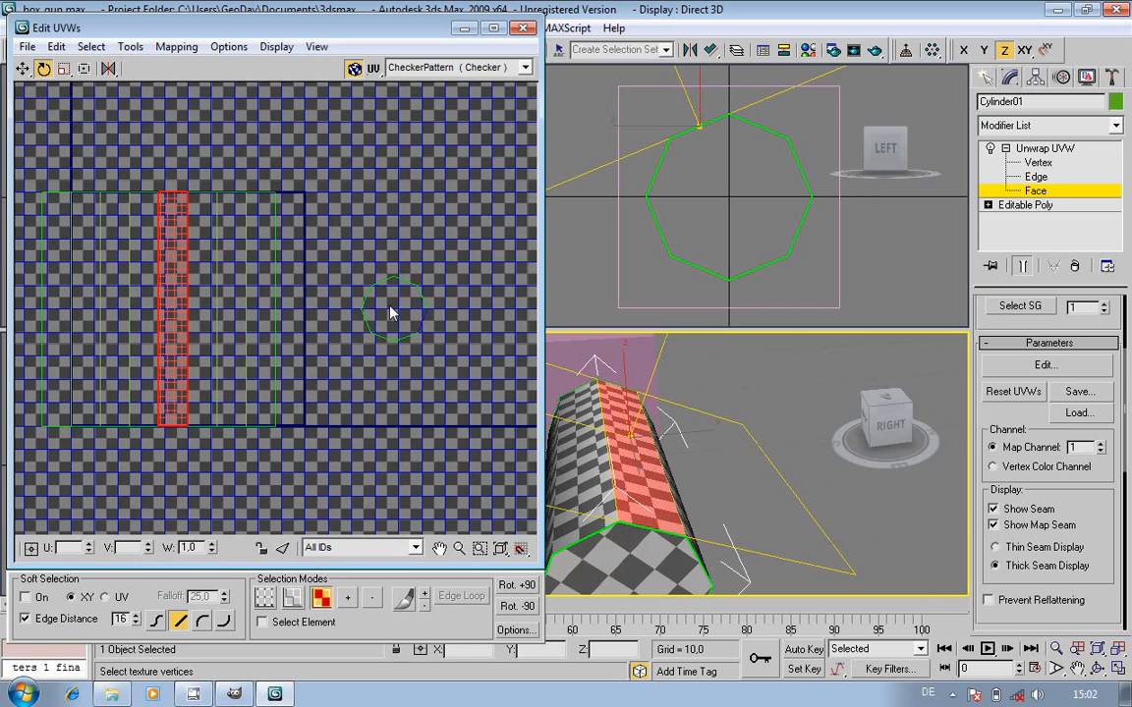
pyautogui.click(393, 312)
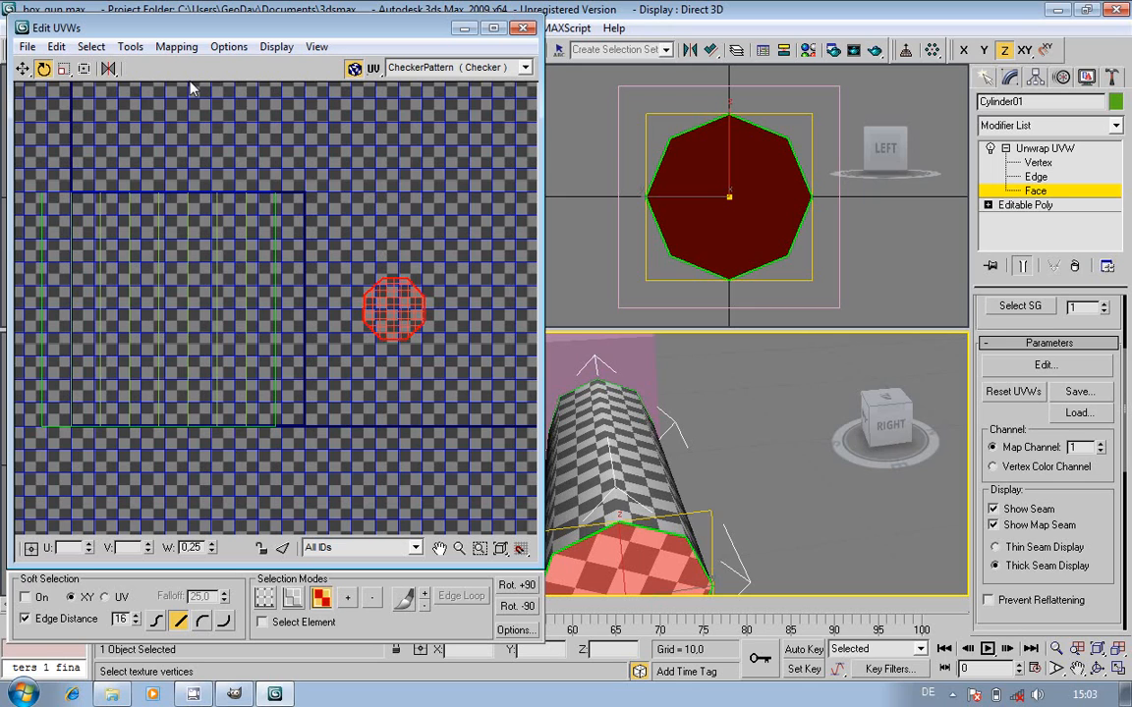
pyautogui.click(25, 69)
pyautogui.moveTo(372, 325); pyautogui.dragTo(182, 177)
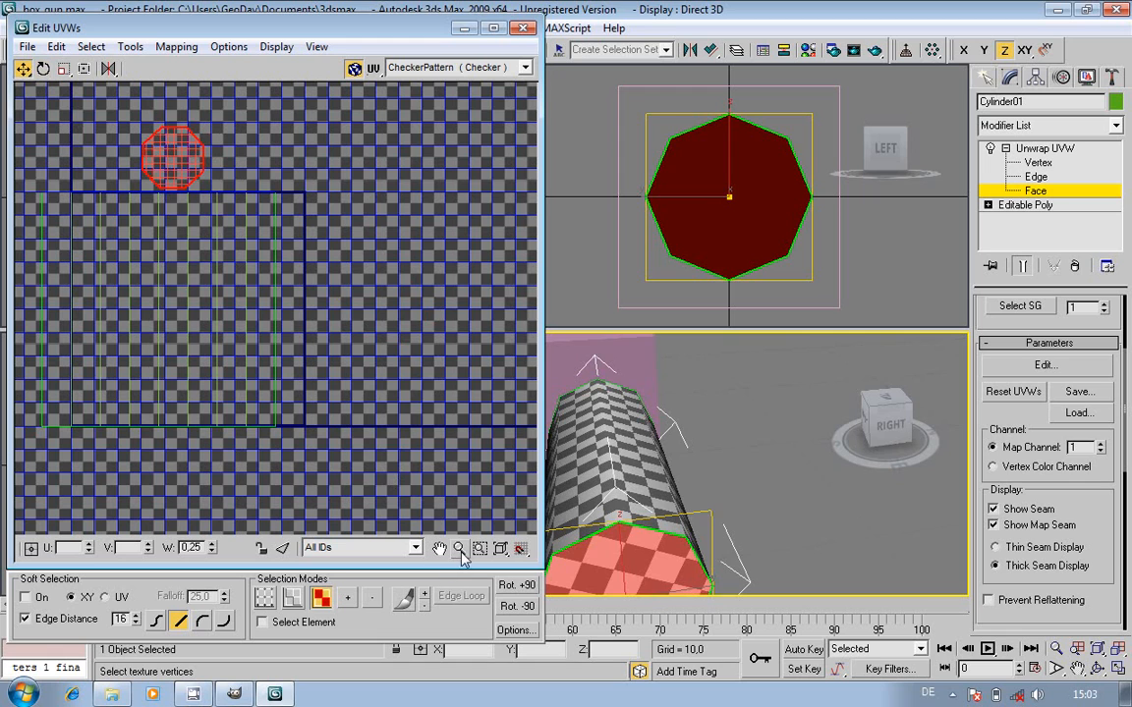
# - Rotate the end cap's UVs by one angle-snap increment to try to level its lower edge
pyautogui.scroll(1, 454, 504)
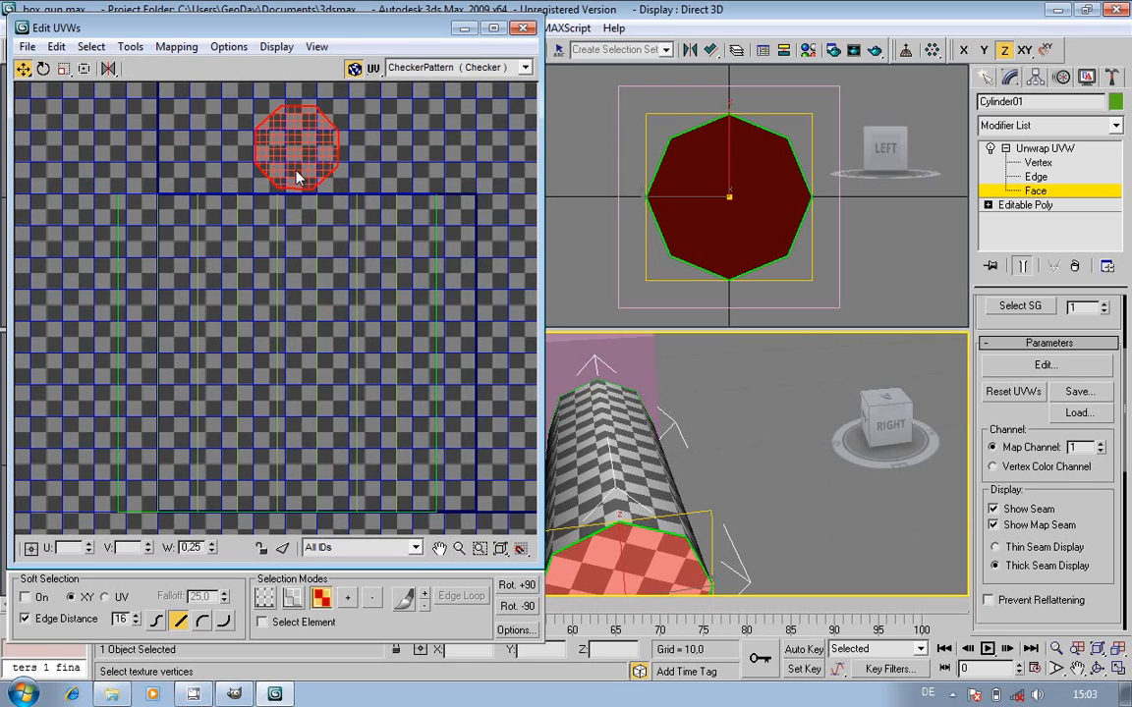
pyautogui.scroll(4, 297, 178)
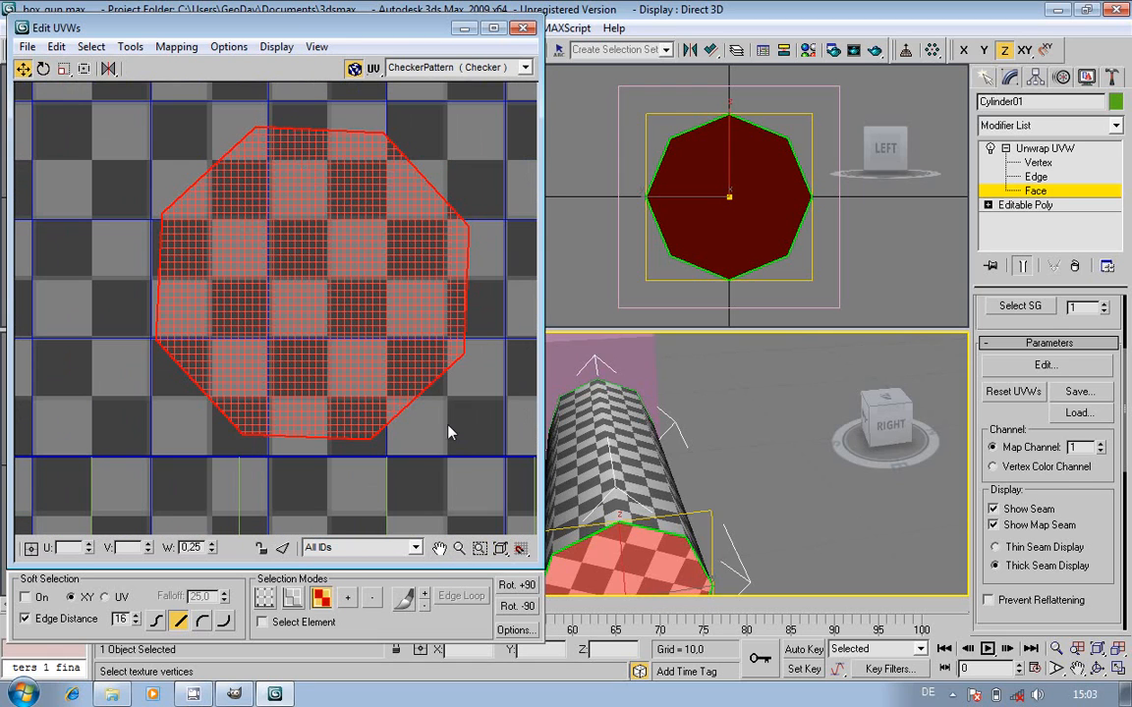
pyautogui.click(446, 433)
pyautogui.click(300, 335)
pyautogui.click(44, 68)
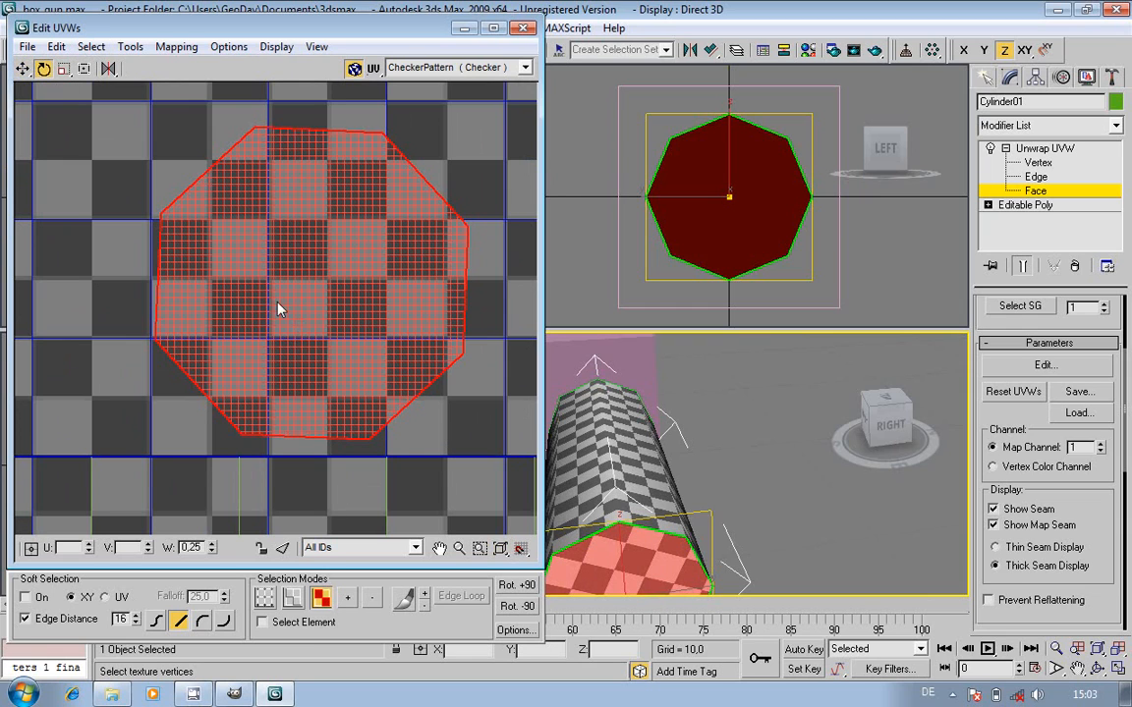
pyautogui.moveTo(272, 306); pyautogui.dragTo(265, 309)
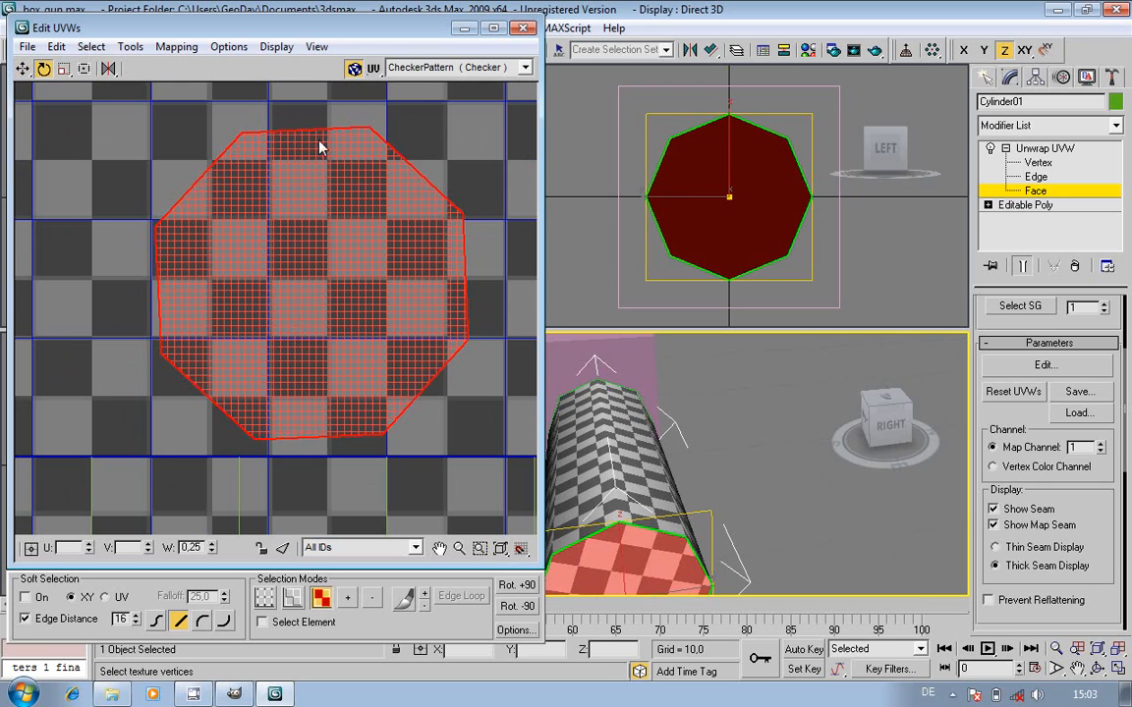
# - Reduce the angle snap increment and rotate the end cap's UVs until the bottom edge is exactly horizontal
pyautogui.moveTo(302, 36); pyautogui.dragTo(307, 87)
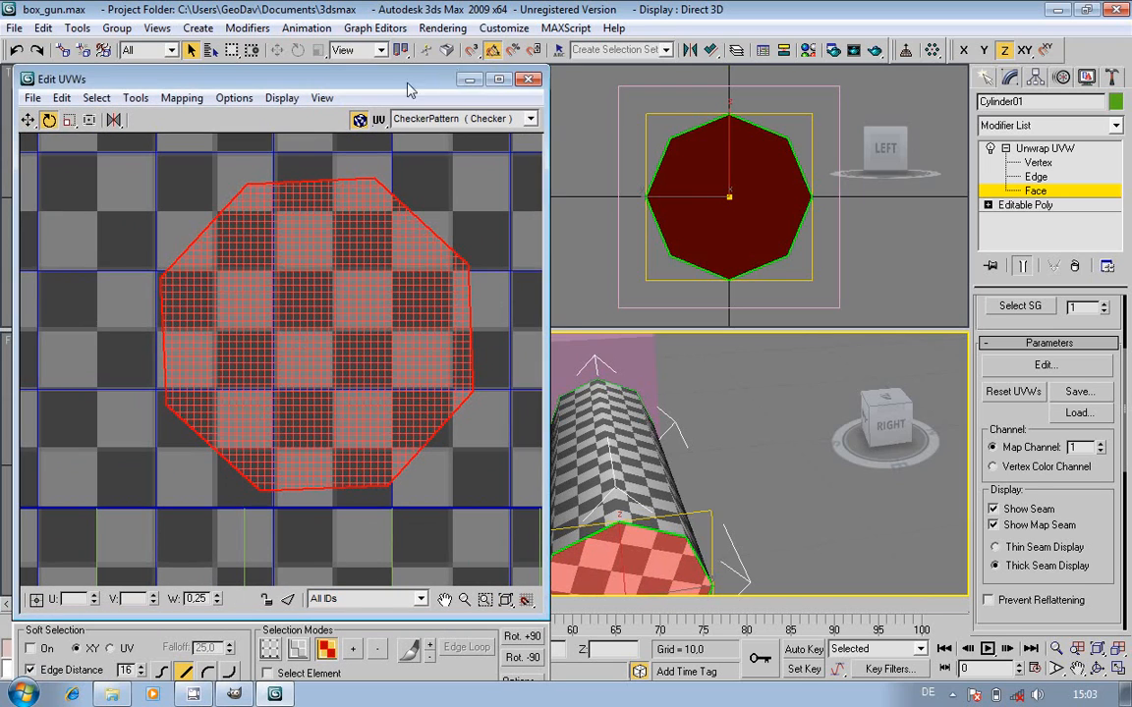
pyautogui.rightClick(492, 51)
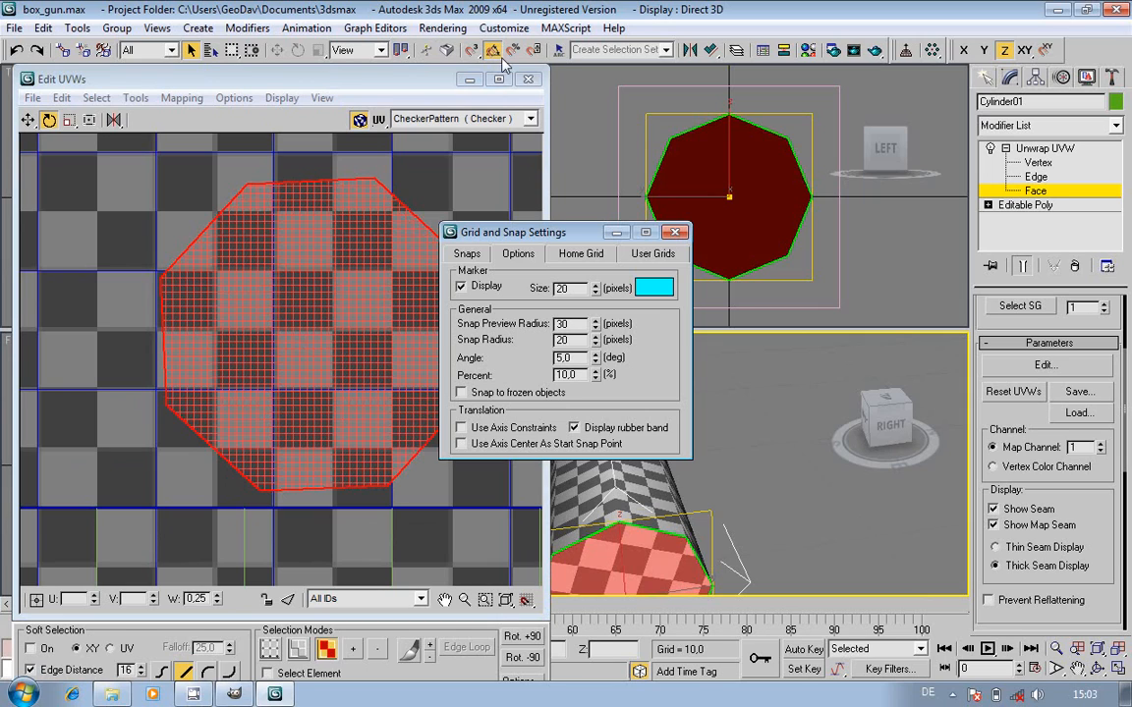
pyautogui.click(594, 362)
pyautogui.click(675, 232)
pyautogui.moveTo(322, 351); pyautogui.dragTo(310, 351)
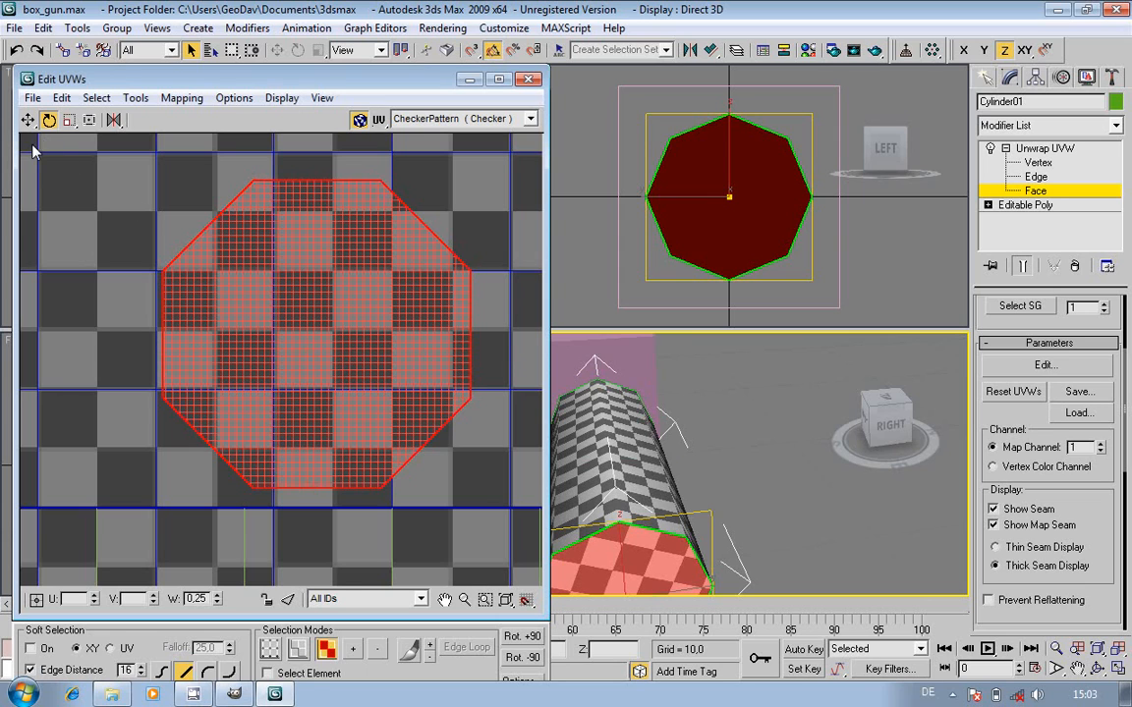
# - Scale the end cap's UVs up uniformly towards the middle side strip's width and position them just above the strip
pyautogui.click(334, 554)
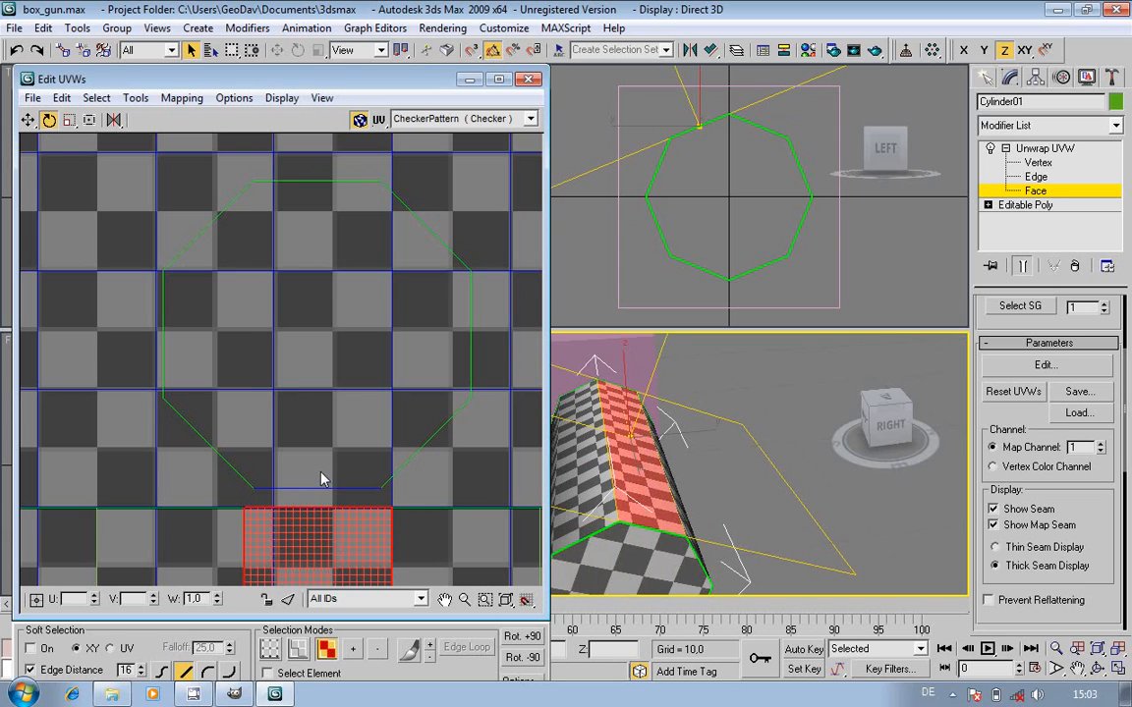
pyautogui.click(317, 426)
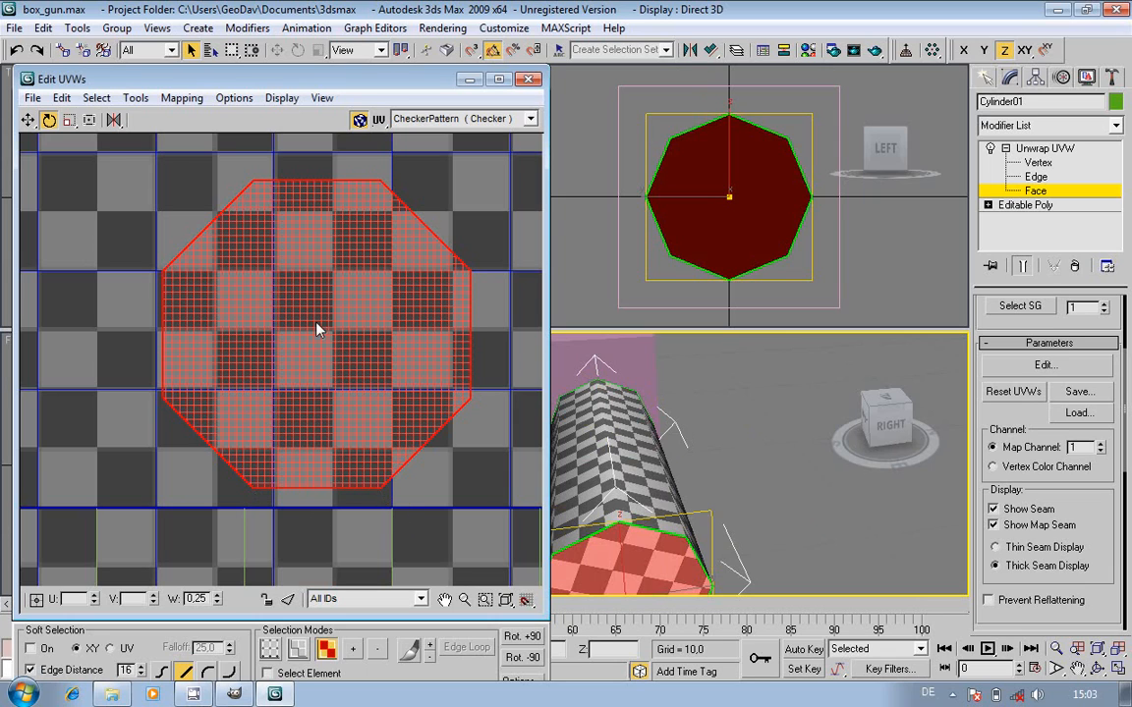
pyautogui.click(68, 120)
pyautogui.moveTo(295, 262); pyautogui.dragTo(327, 285)
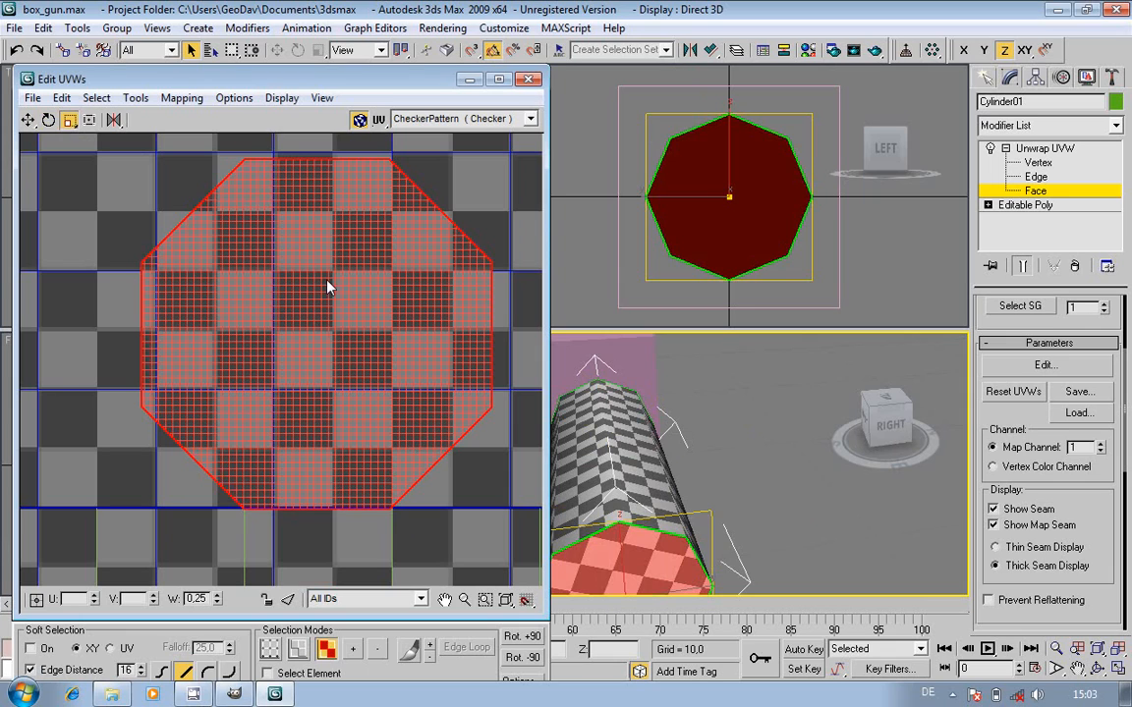
pyautogui.click(28, 120)
pyautogui.moveTo(302, 291); pyautogui.dragTo(336, 326)
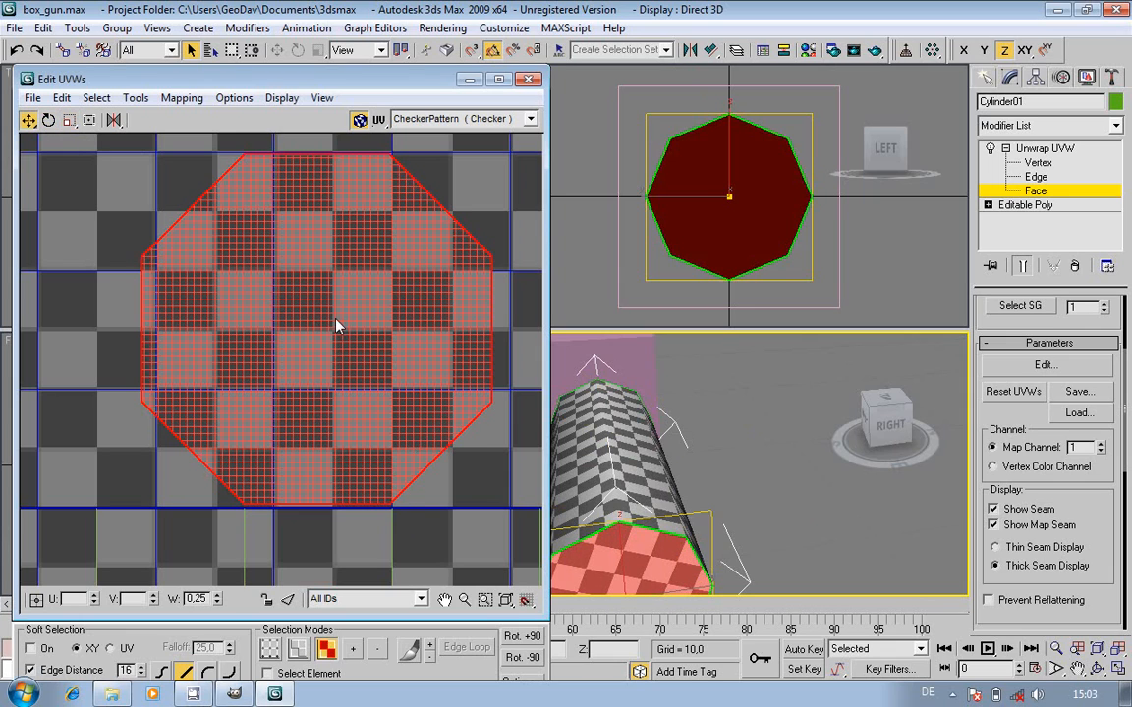
# - Fine-tune the scale and position of the end cap's UVs so the bottom corners line up with the strip's top corners
pyautogui.click(69, 120)
pyautogui.moveTo(297, 305); pyautogui.dragTo(295, 304)
pyautogui.click(28, 120)
pyautogui.moveTo(359, 367); pyautogui.dragTo(352, 362)
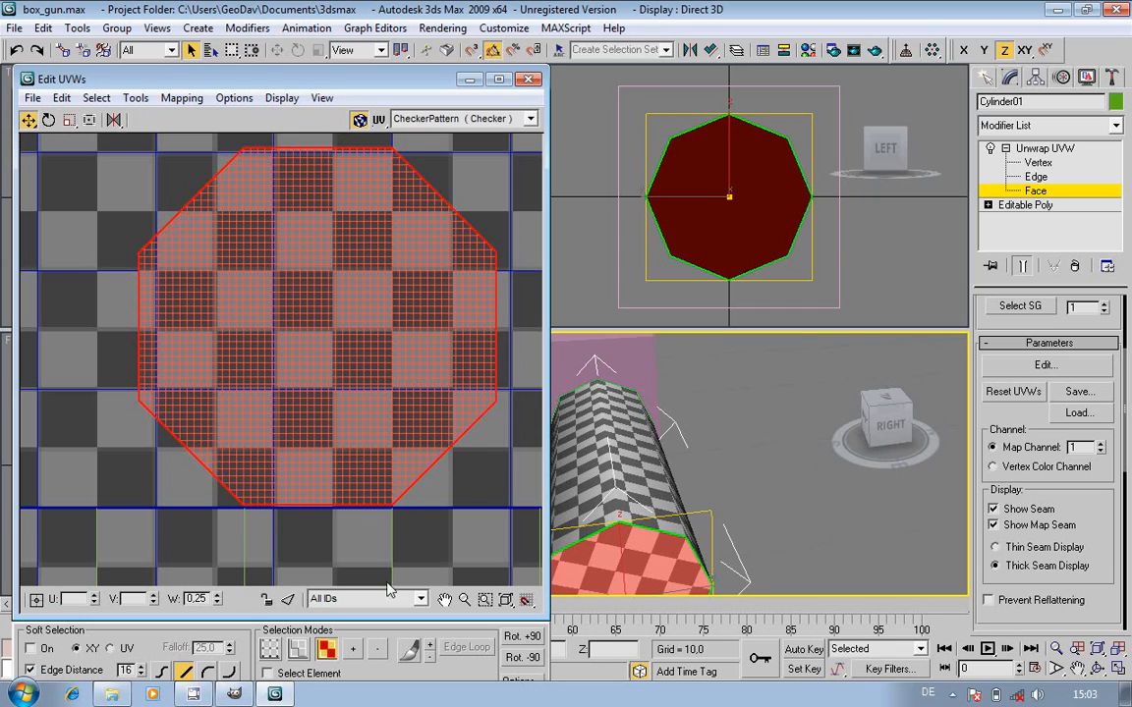
# - In vertex mode, expand a selection to the whole end cap and move it down onto the strip's top edge
pyautogui.press('1')
pyautogui.moveTo(415, 500); pyautogui.dragTo(381, 507)
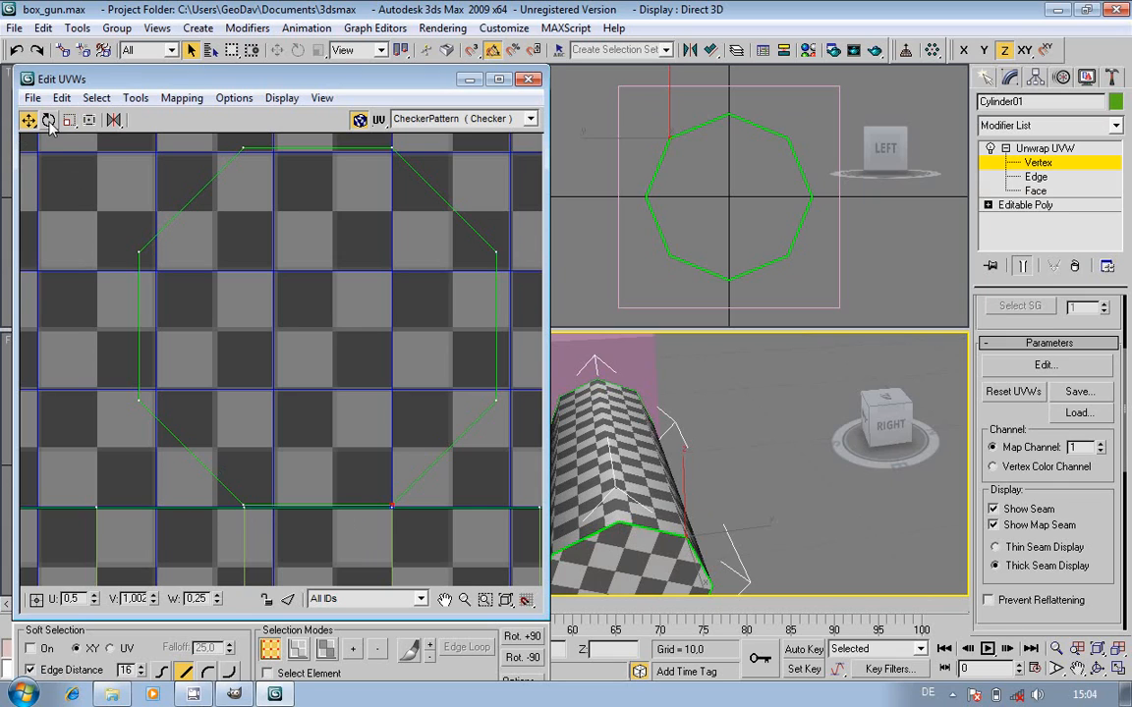
pyautogui.moveTo(117, 294); pyautogui.dragTo(187, 398)
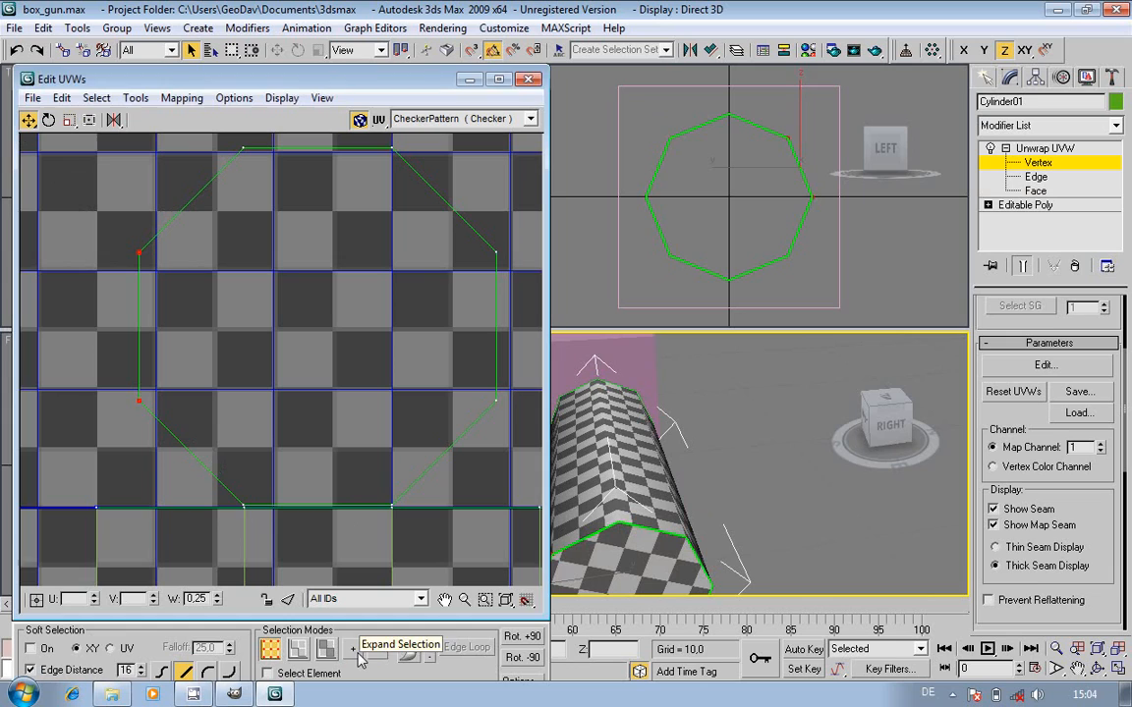
pyautogui.click(354, 651)
pyautogui.moveTo(496, 402); pyautogui.dragTo(498, 412)
# - Try to weld the selected vertices where the end cap's bottom edge meets the middle side strip
pyautogui.moveTo(204, 486); pyautogui.dragTo(405, 542)
pyautogui.rightClick(404, 536)
pyautogui.click(385, 548)
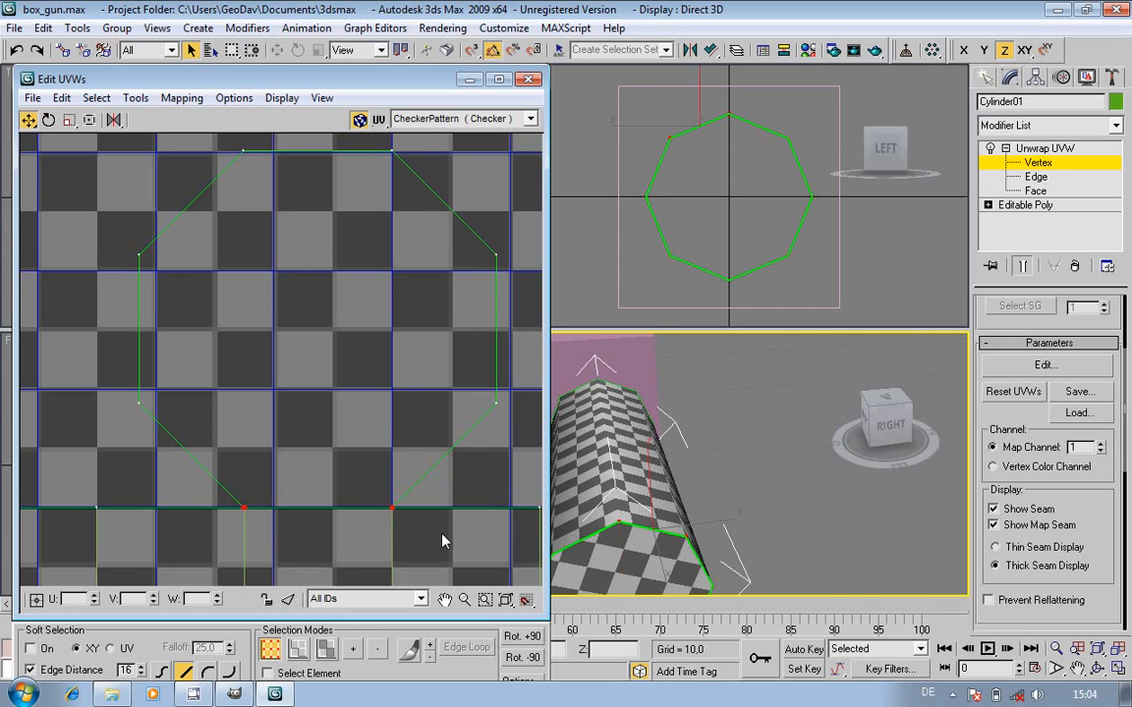
pyautogui.click(410, 541)
pyautogui.moveTo(420, 550); pyautogui.dragTo(420, 550)
pyautogui.rightClick(413, 549)
pyautogui.click(391, 552)
# - Select all of the end cap's UV vertices and move them so the bottom corner coincides exactly with the strip's corner
pyautogui.scroll(10, 393, 515)
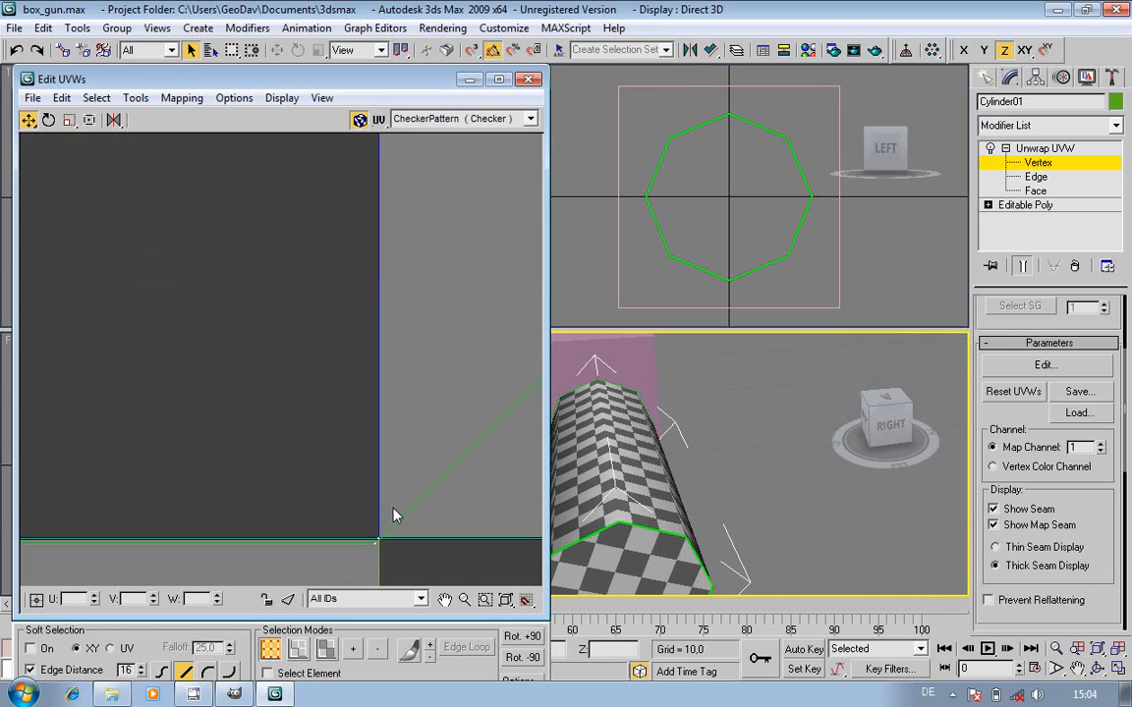
pyautogui.click(377, 553)
pyautogui.click(353, 651)
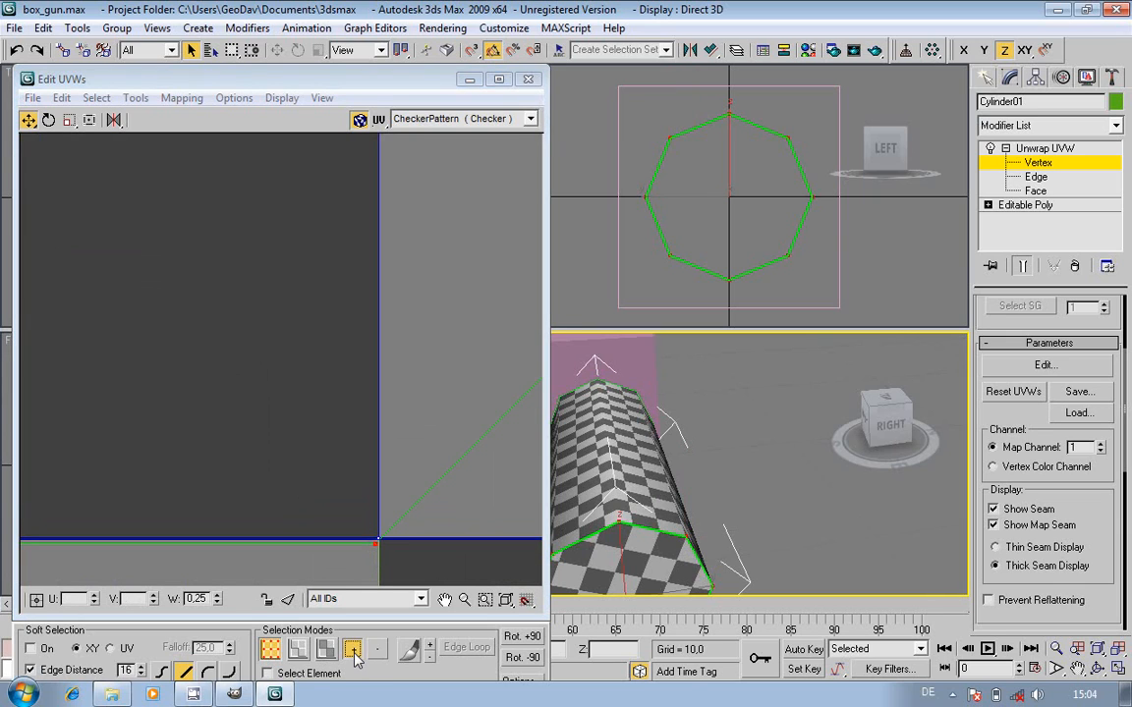
pyautogui.moveTo(377, 548); pyautogui.dragTo(402, 550)
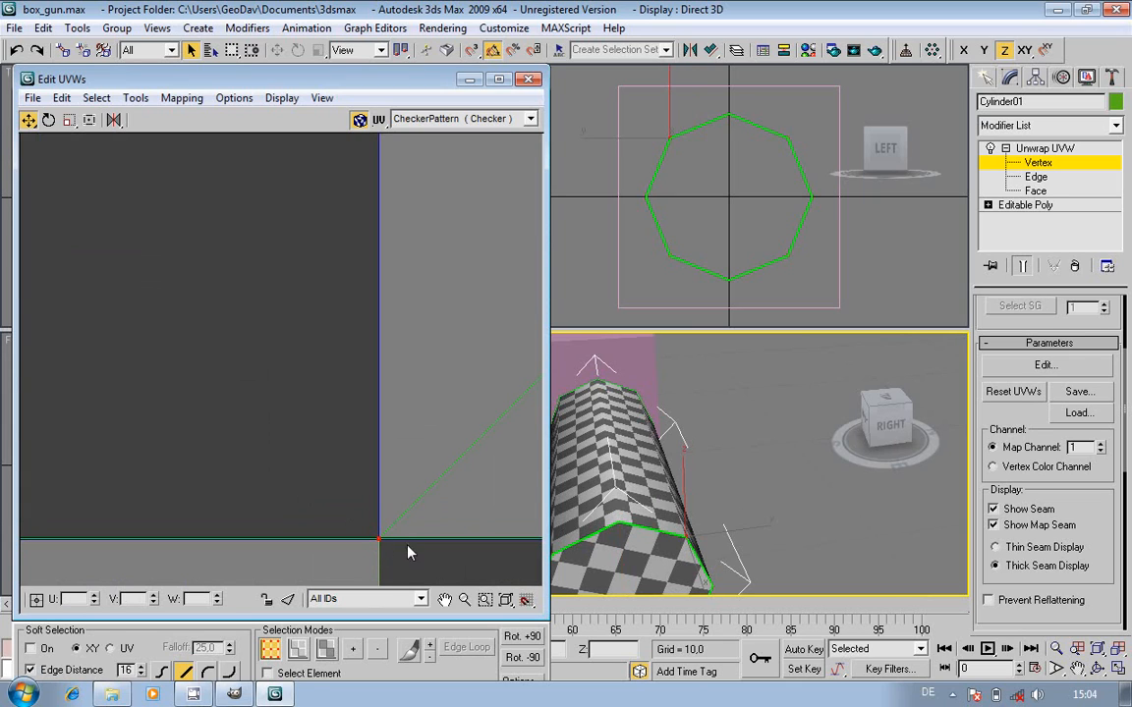
# - Weld the end cap's two bottom UV vertices to the top corners of the middle side strip
pyautogui.scroll(-3, 405, 549)
pyautogui.scroll(-3, 402, 546)
pyautogui.moveTo(46, 531); pyautogui.dragTo(411, 558)
pyautogui.rightClick(410, 547)
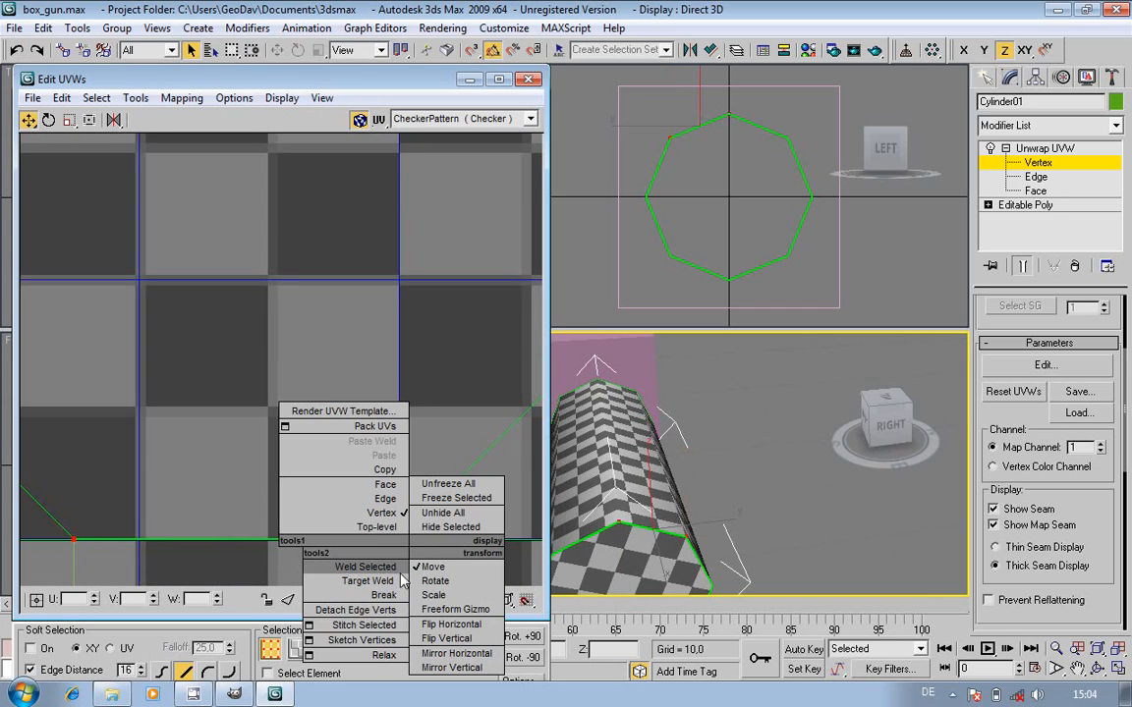
pyautogui.click(400, 576)
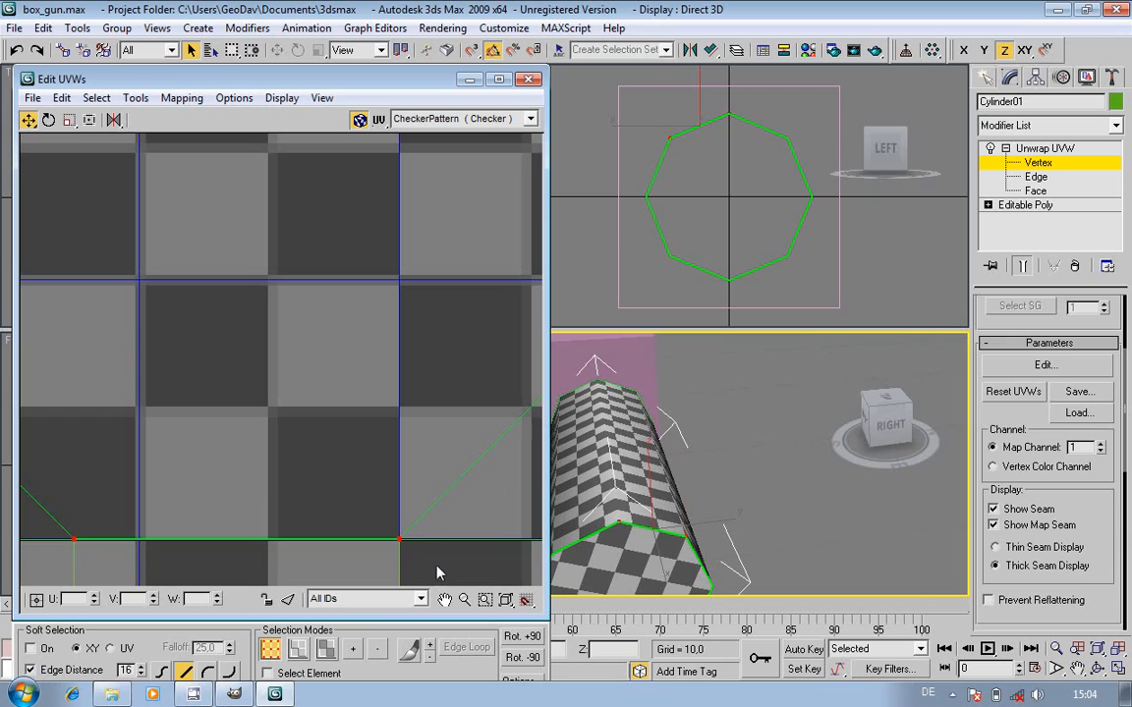
pyautogui.rightClick(432, 558)
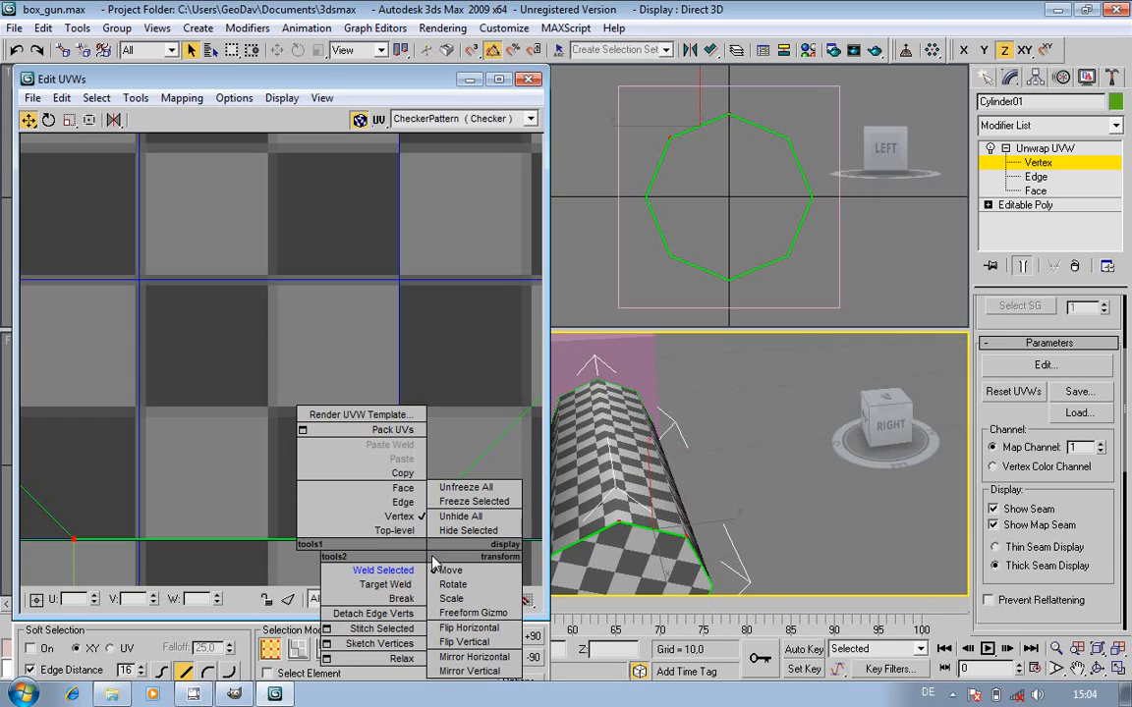
pyautogui.click(434, 569)
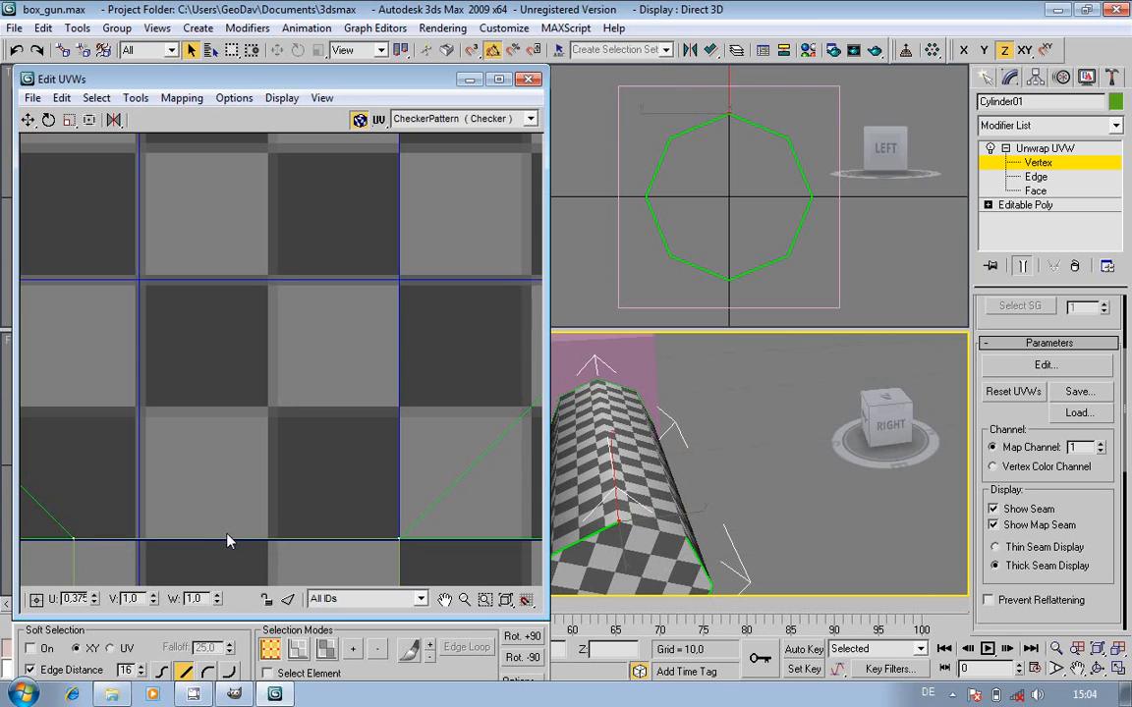
# - Select all of the cylinder's UV faces and scale the complete layout down uniformly to about half its size
pyautogui.scroll(-6, 283, 462)
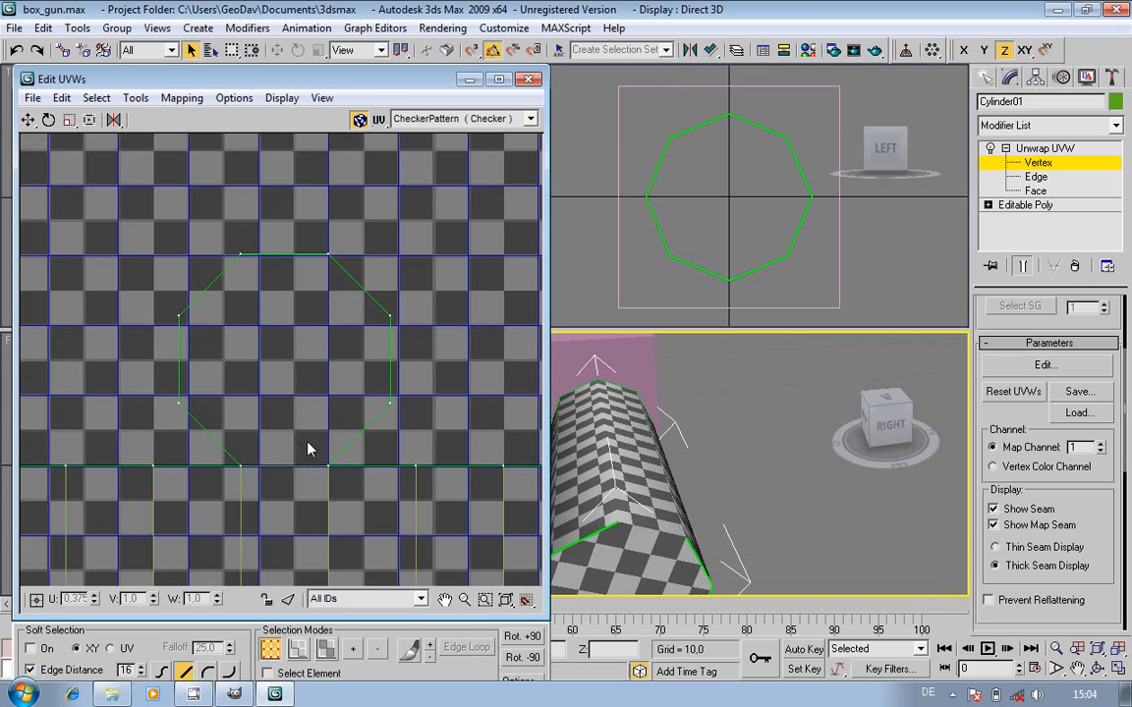
pyautogui.scroll(-6, 308, 449)
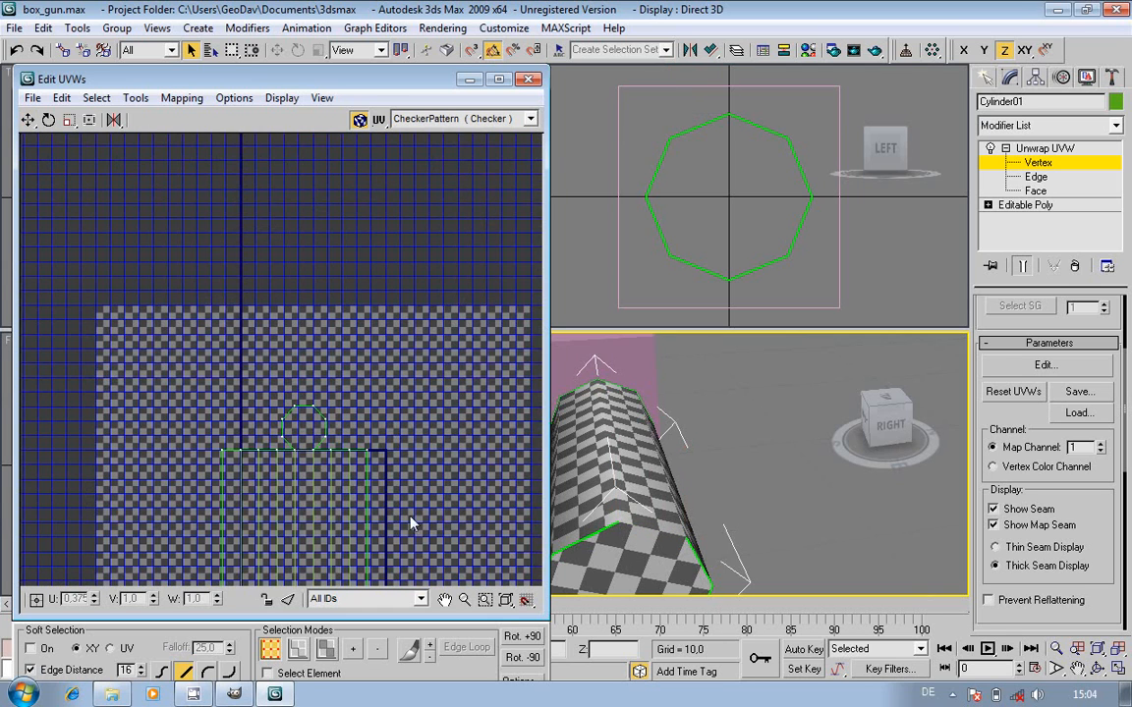
pyautogui.click(505, 599)
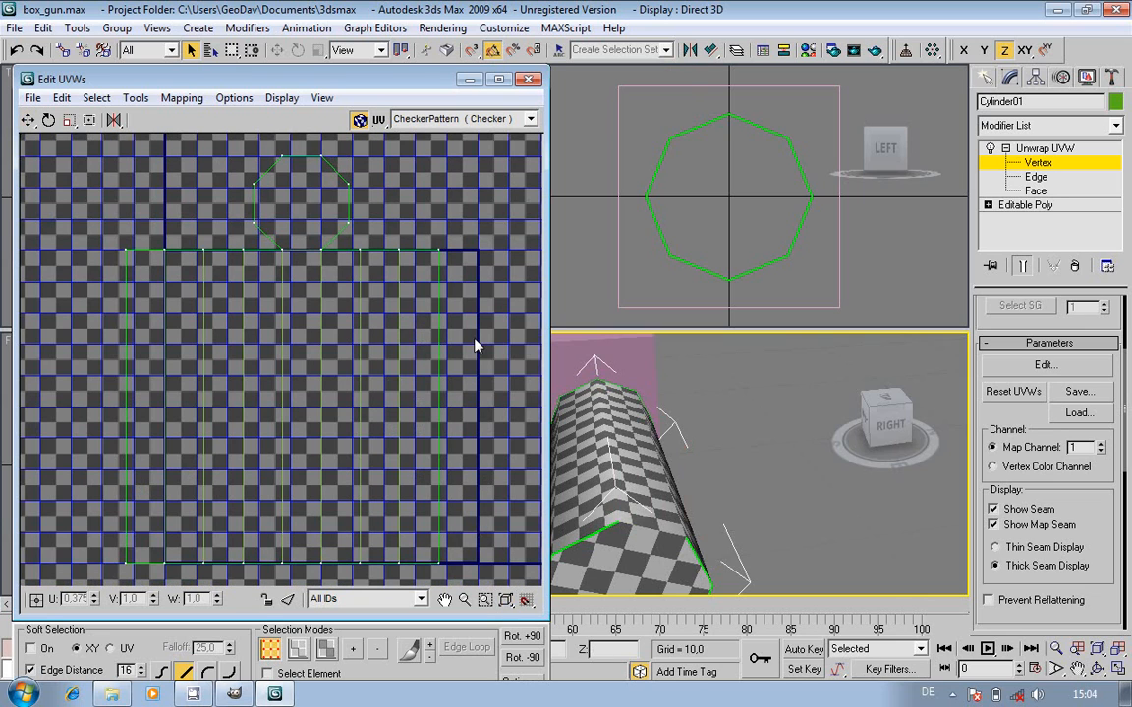
pyautogui.click(325, 647)
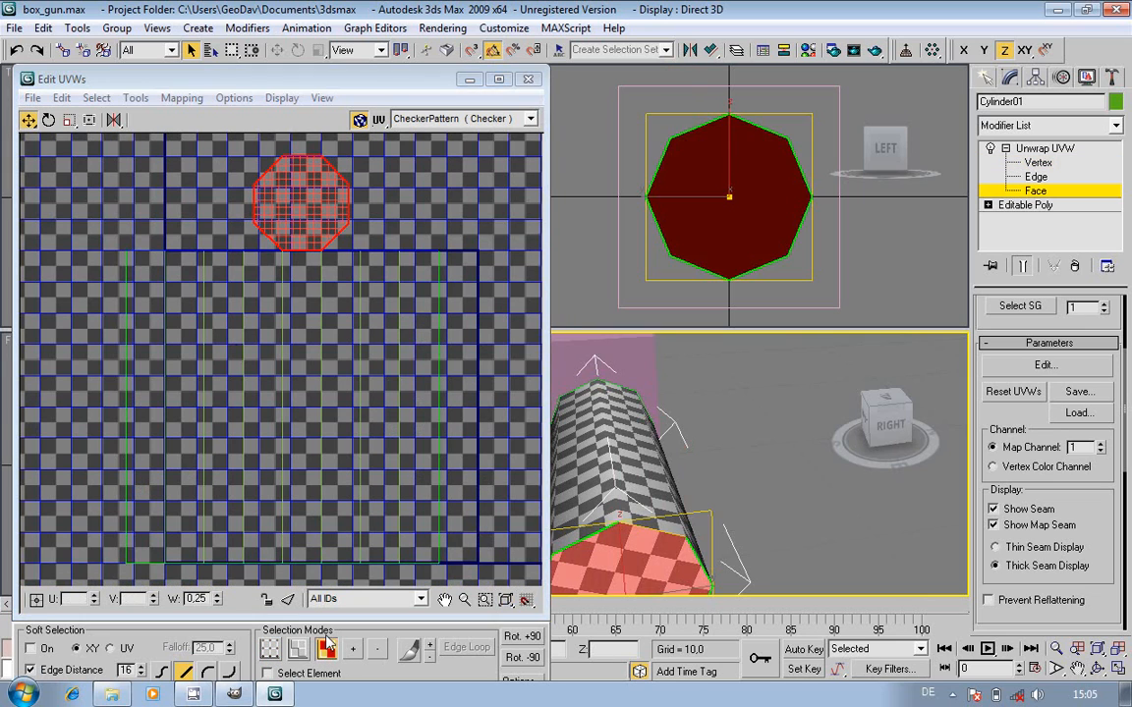
pyautogui.click(70, 120)
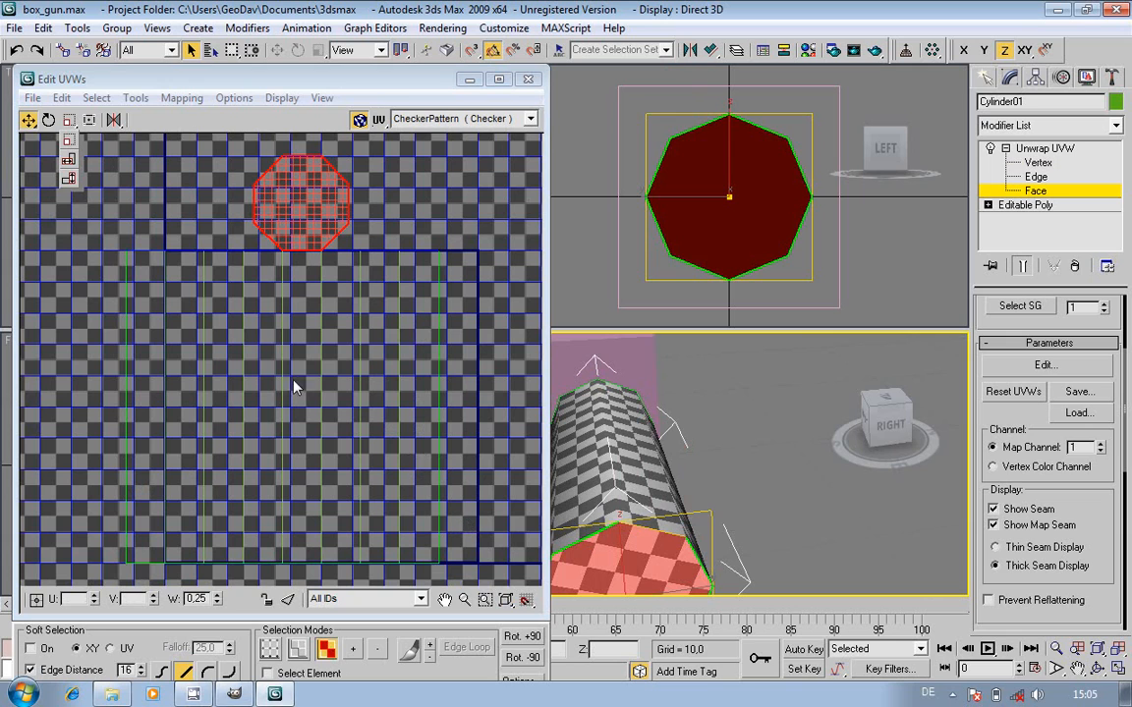
pyautogui.moveTo(79, 140); pyautogui.dragTo(121, 197)
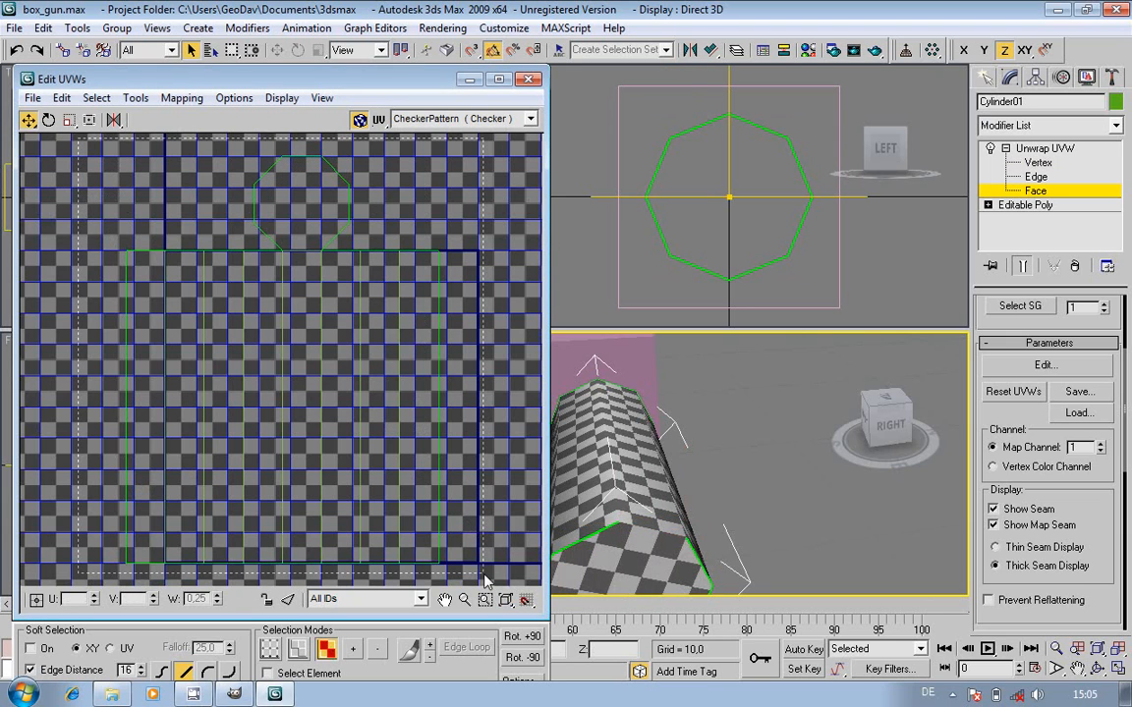
pyautogui.moveTo(484, 580); pyautogui.dragTo(485, 580)
pyautogui.click(70, 120)
pyautogui.moveTo(277, 302); pyautogui.dragTo(326, 420)
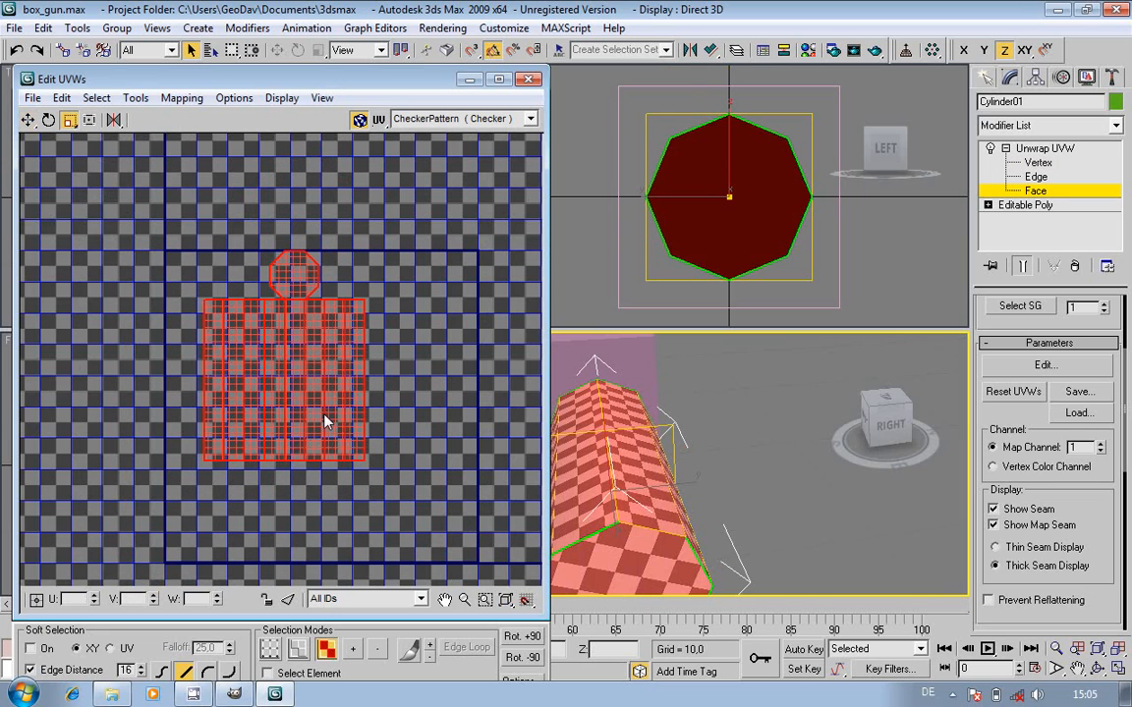
# - Move the complete UV layout into the lower-right corner of the texture square and close the UV editor
pyautogui.click(28, 120)
pyautogui.moveTo(294, 356); pyautogui.dragTo(405, 455)
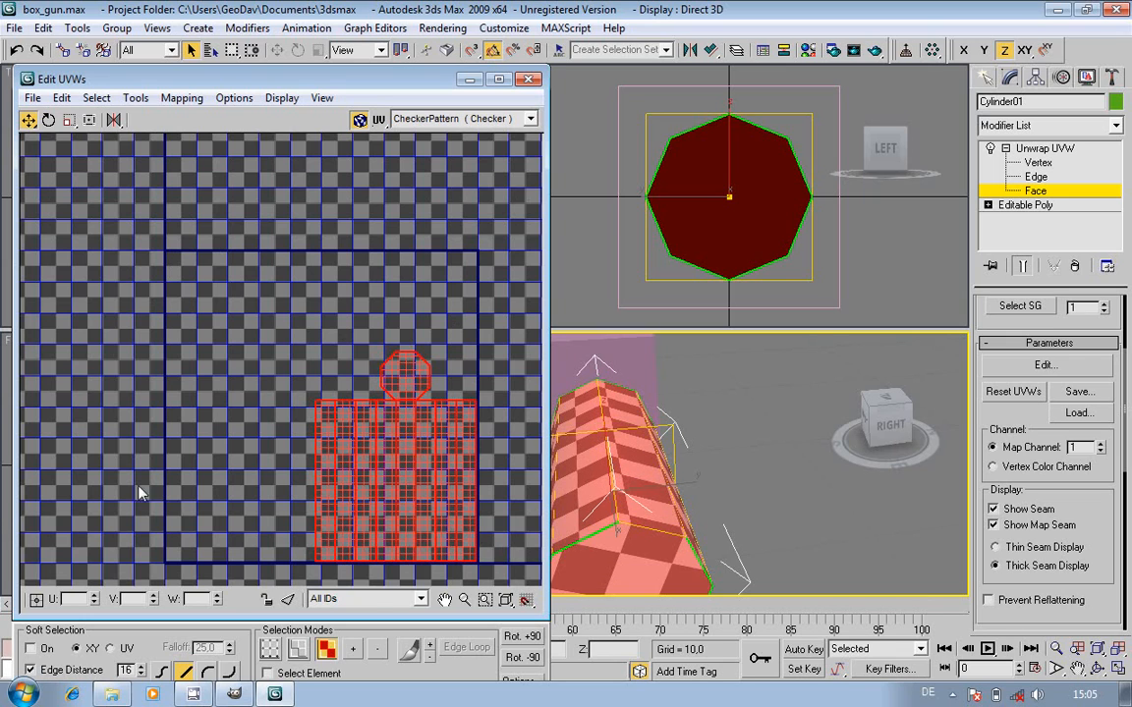
pyautogui.click(766, 455)
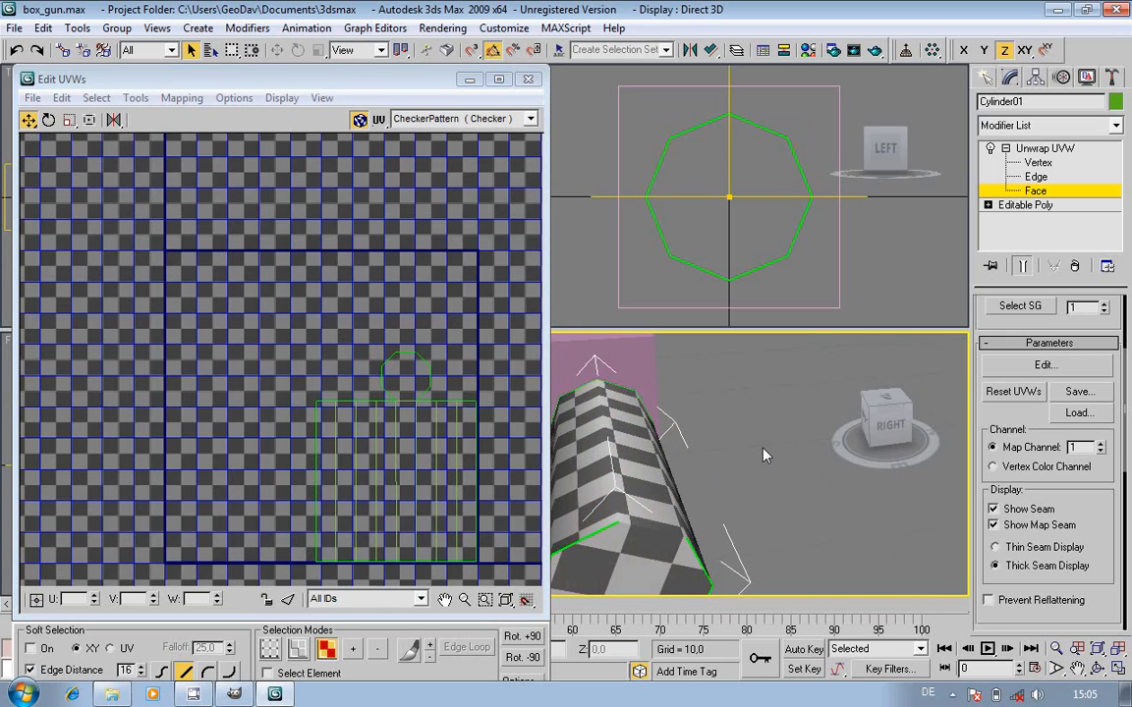
pyautogui.click(529, 80)
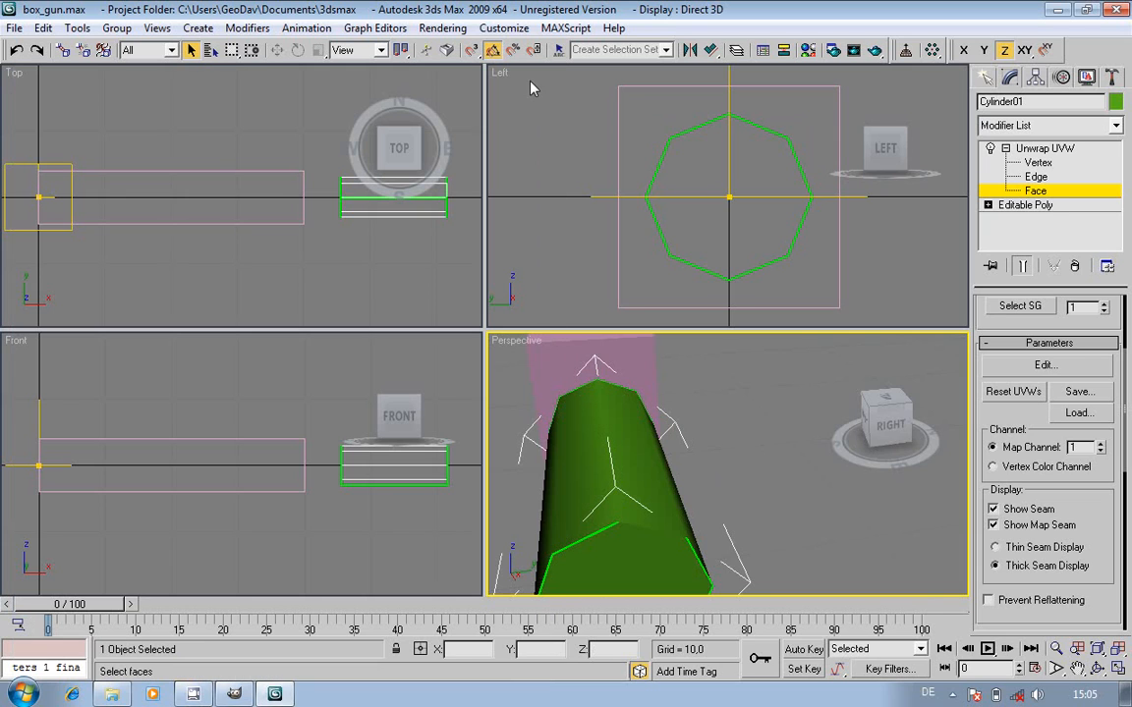
# - Leave face editing on the cylinder and move it along X against the box's end, setting its X position to 40
pyautogui.click(1097, 669)
pyautogui.moveTo(705, 441); pyautogui.dragTo(846, 493)
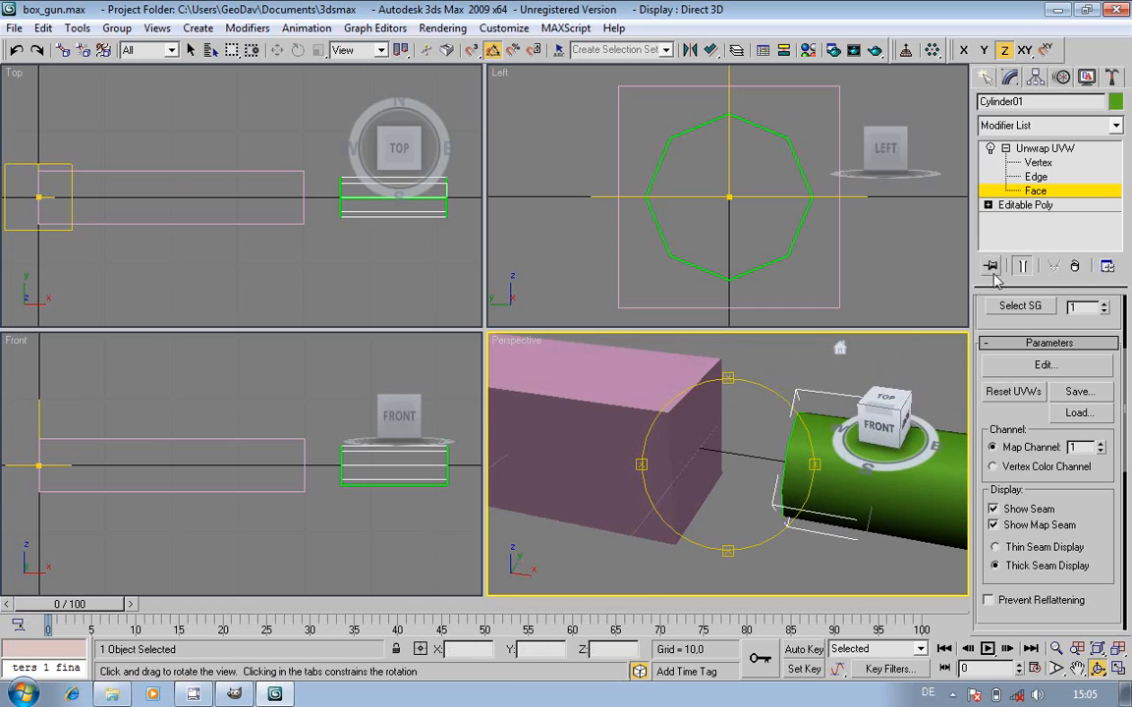
pyautogui.click(1006, 150)
pyautogui.click(1031, 150)
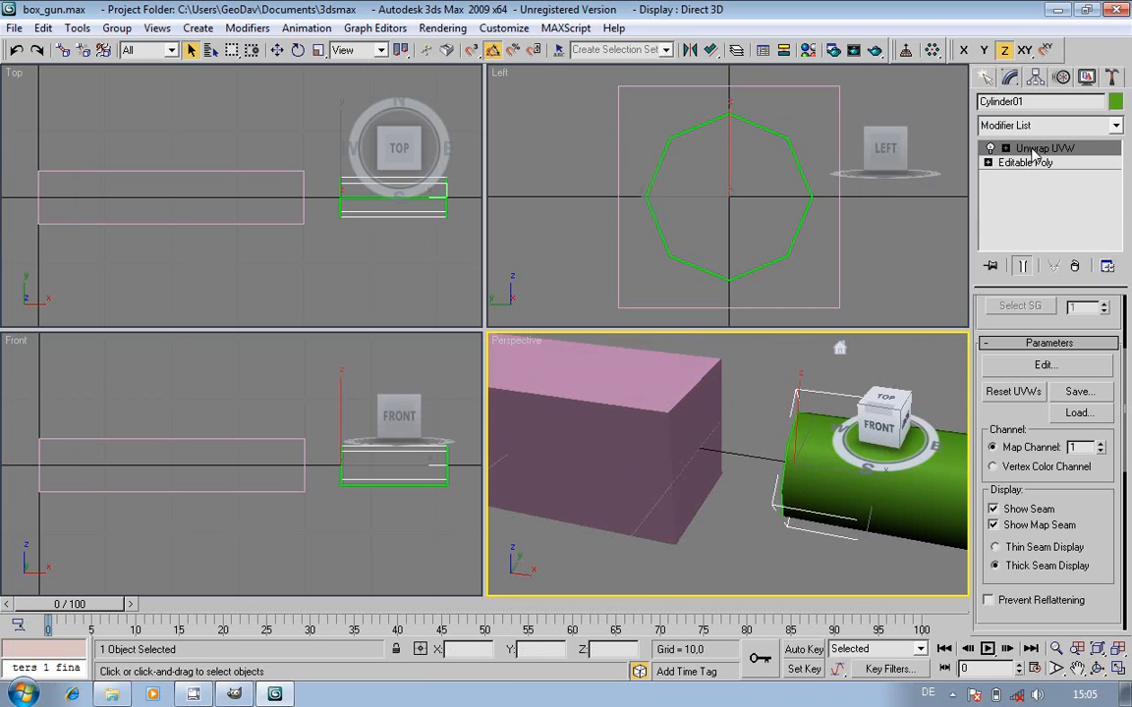
pyautogui.click(279, 51)
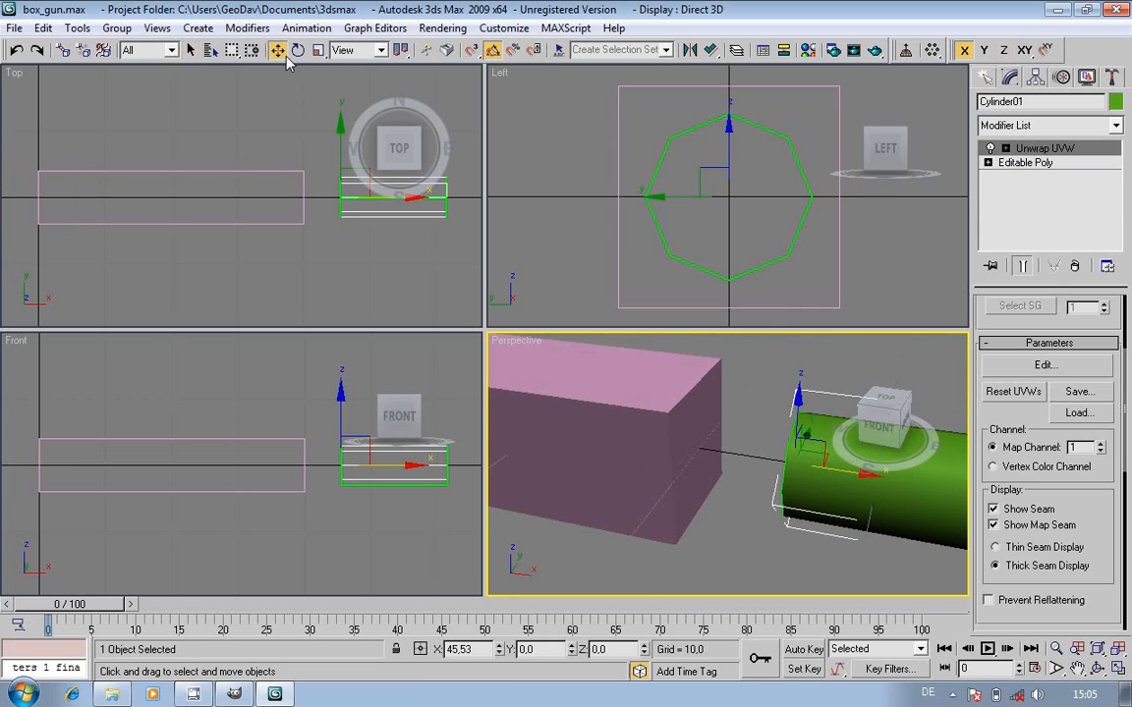
pyautogui.moveTo(847, 464); pyautogui.dragTo(747, 476)
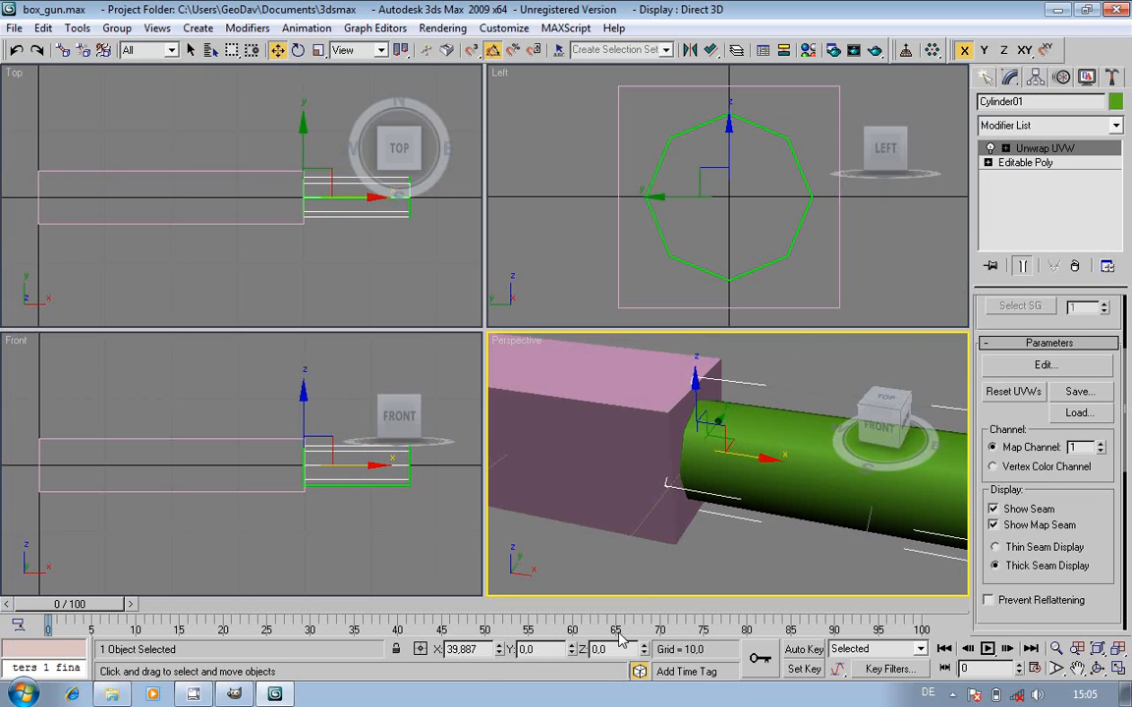
pyautogui.moveTo(483, 656); pyautogui.dragTo(414, 655)
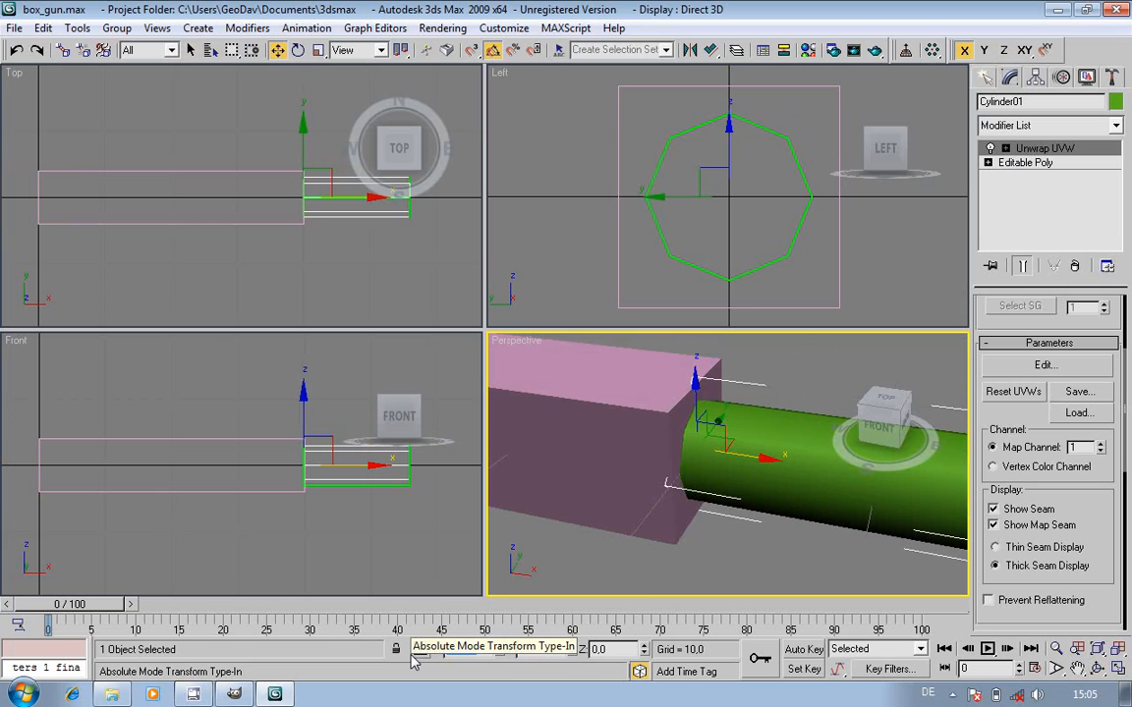
pyautogui.press('Return')
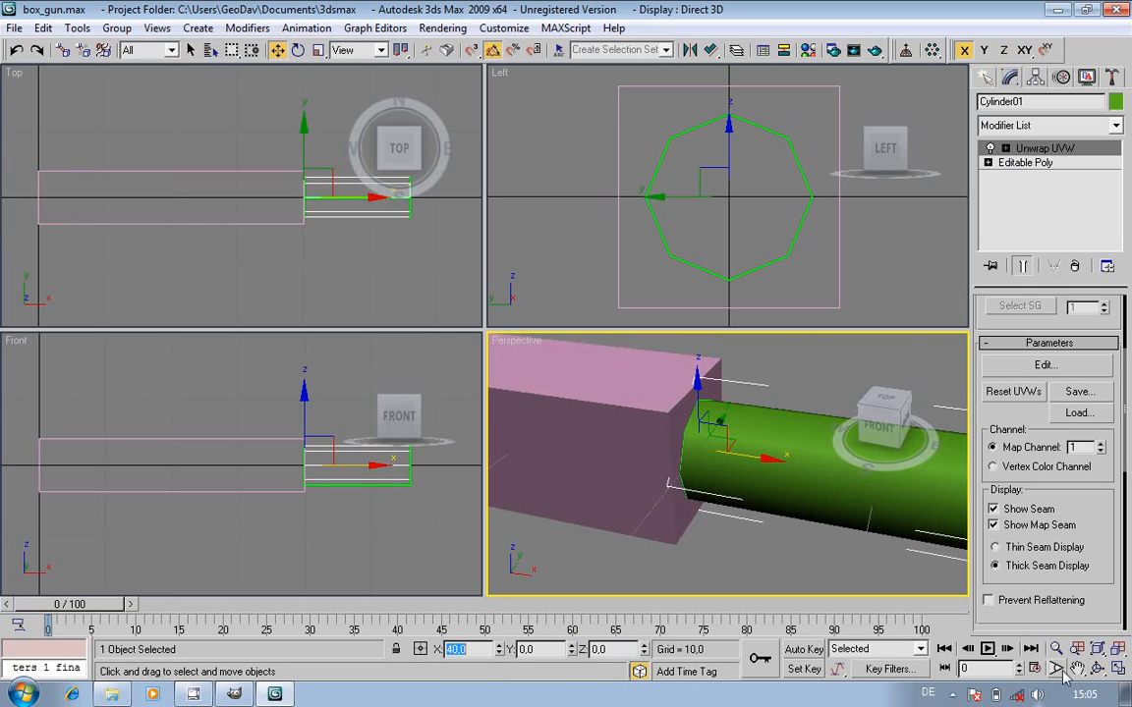
# - Deselect the cylinder and select the box
pyautogui.click(1097, 668)
pyautogui.moveTo(747, 472)
pyautogui.mouseDown()
pyautogui.moveTo(694, 467)
pyautogui.moveTo(770, 500)
pyautogui.moveTo(662, 448)
pyautogui.moveTo(777, 437)
pyautogui.moveTo(738, 488)
pyautogui.mouseUp()
pyautogui.press('w')
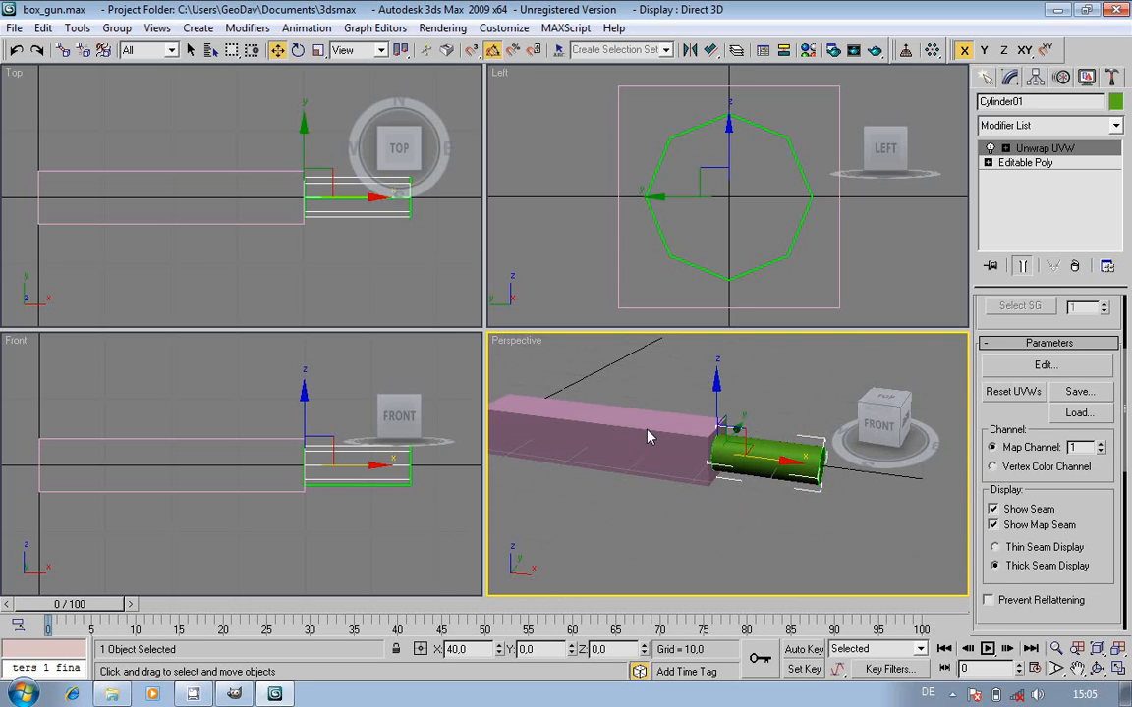
pyautogui.click(667, 525)
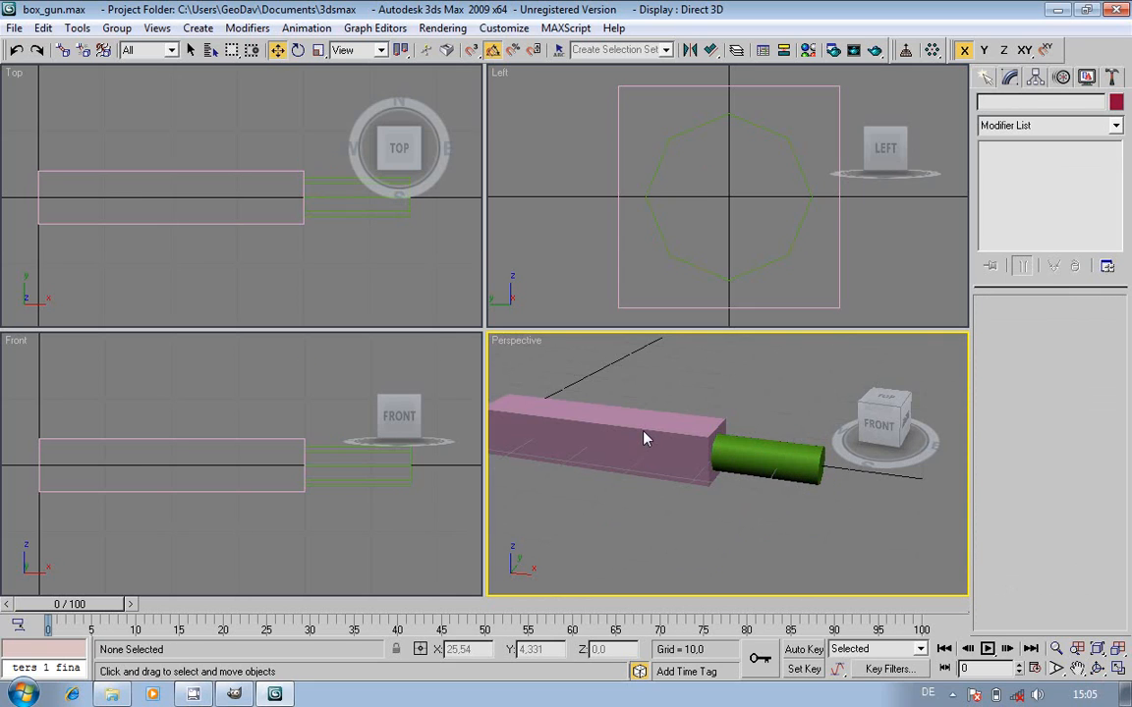
pyautogui.click(643, 438)
pyautogui.rightClick(1042, 187)
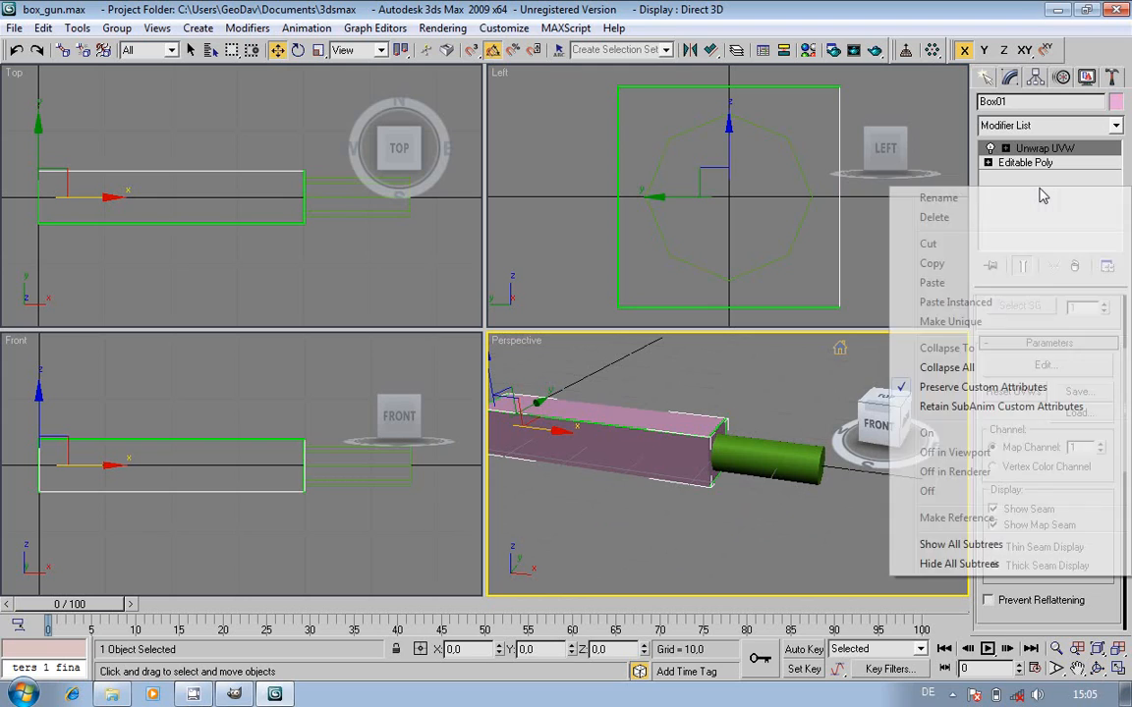
pyautogui.click(1014, 377)
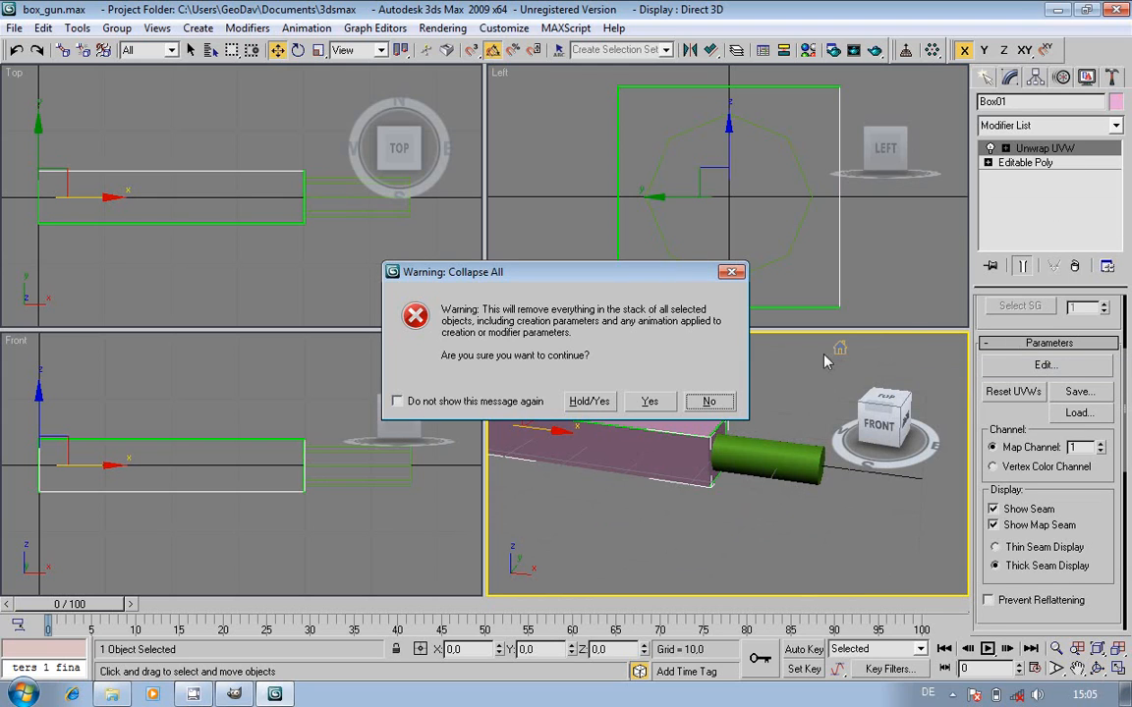
pyautogui.click(708, 402)
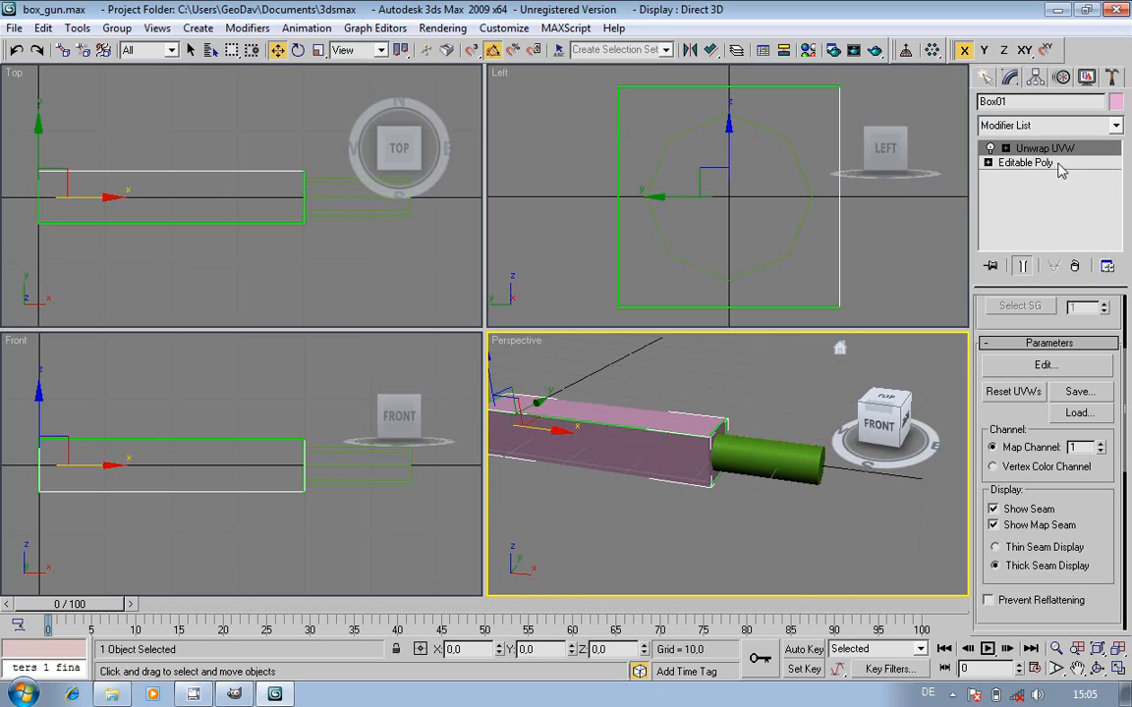
# - Add an Edit Poly modifier above the box's Unwrap UVW modifier
pyautogui.click(1115, 126)
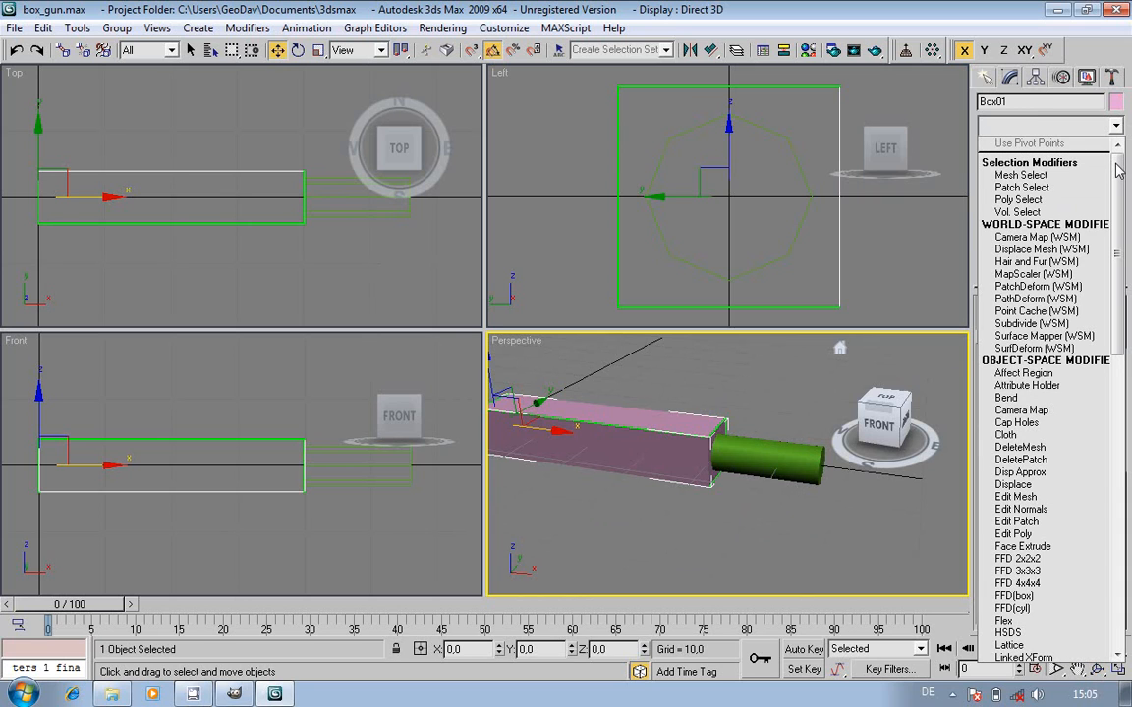
pyautogui.moveTo(1118, 170); pyautogui.dragTo(1120, 212)
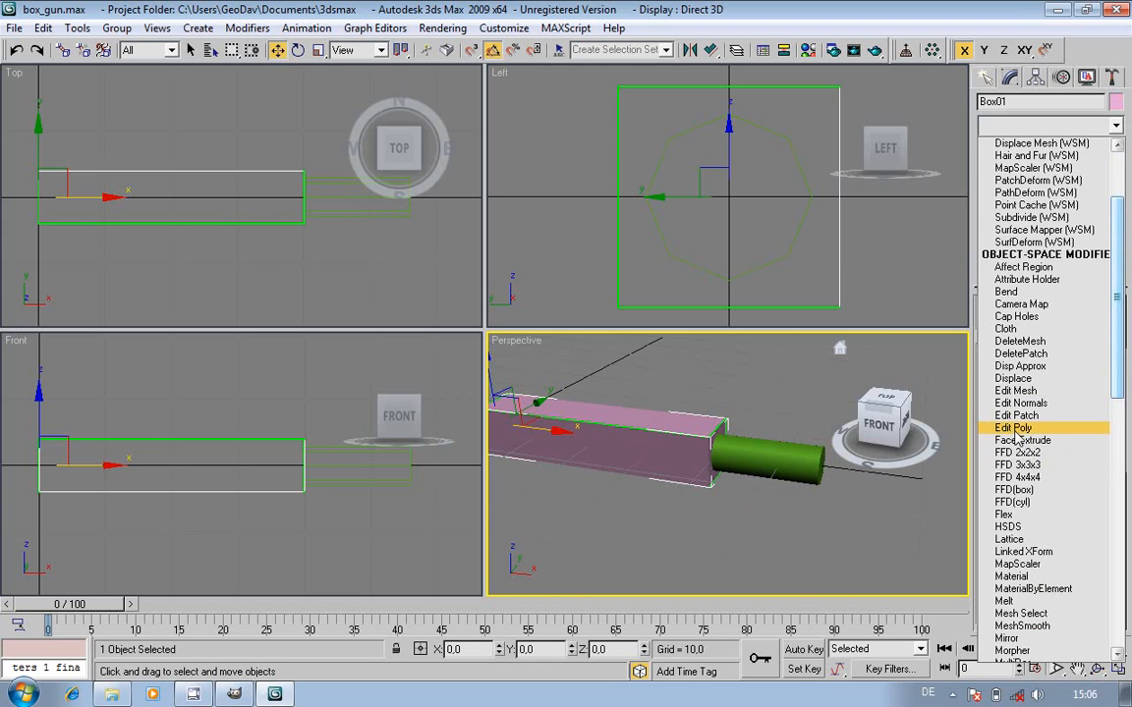
pyautogui.click(1017, 433)
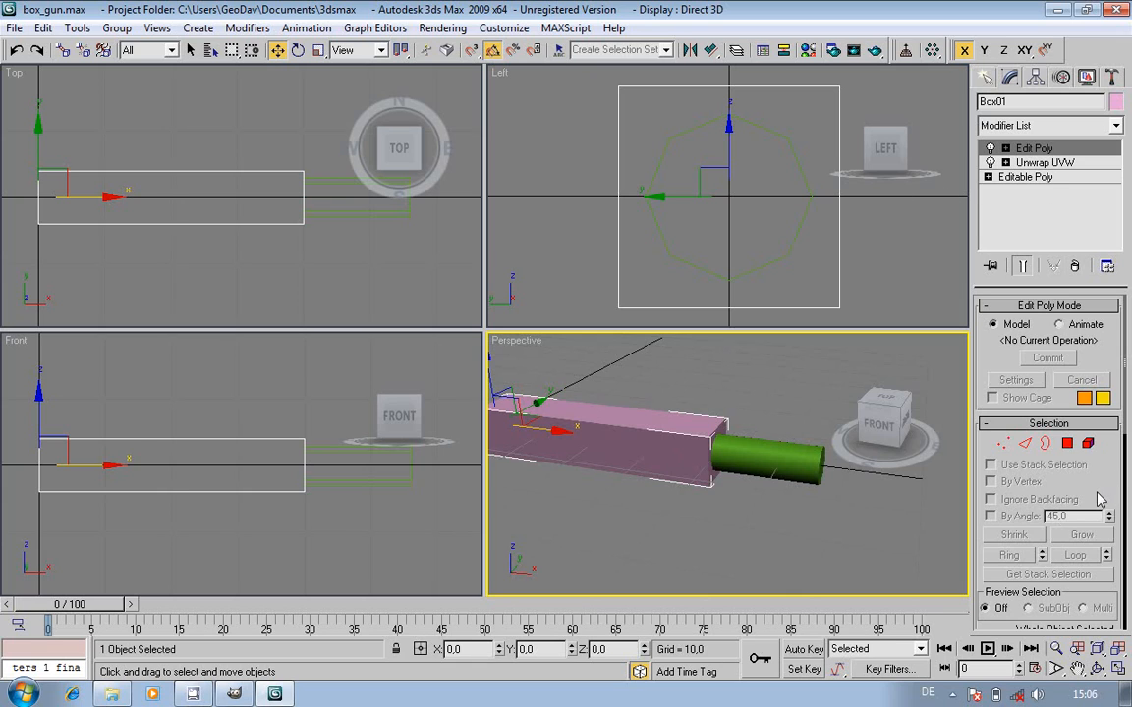
# - Attach Cylinder01 to the box by choosing it from the attach list
pyautogui.scroll(-1, 1102, 462)
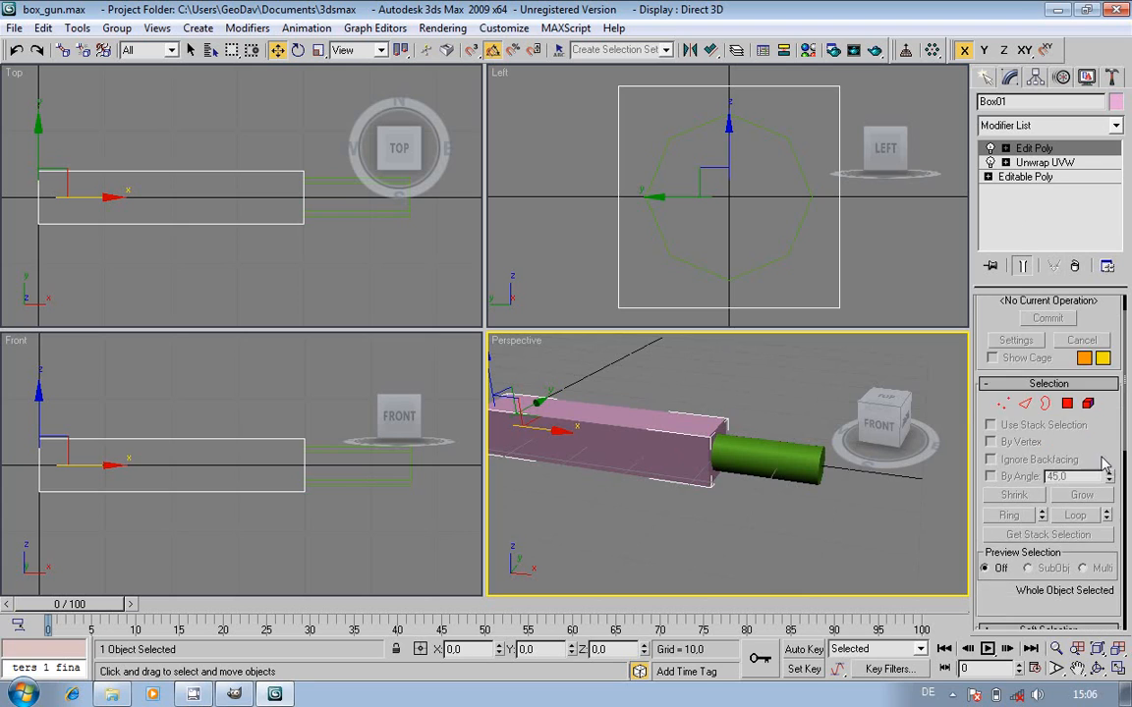
pyautogui.scroll(-6, 1102, 462)
pyautogui.scroll(-1, 1112, 394)
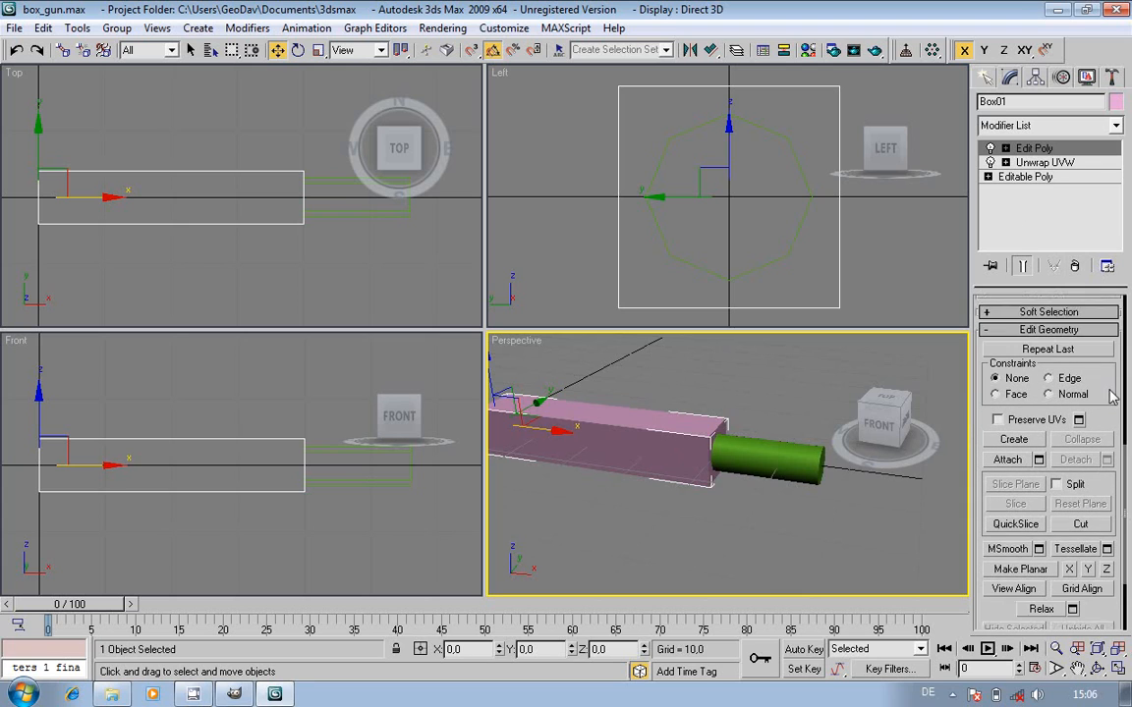
pyautogui.scroll(-1, 1111, 394)
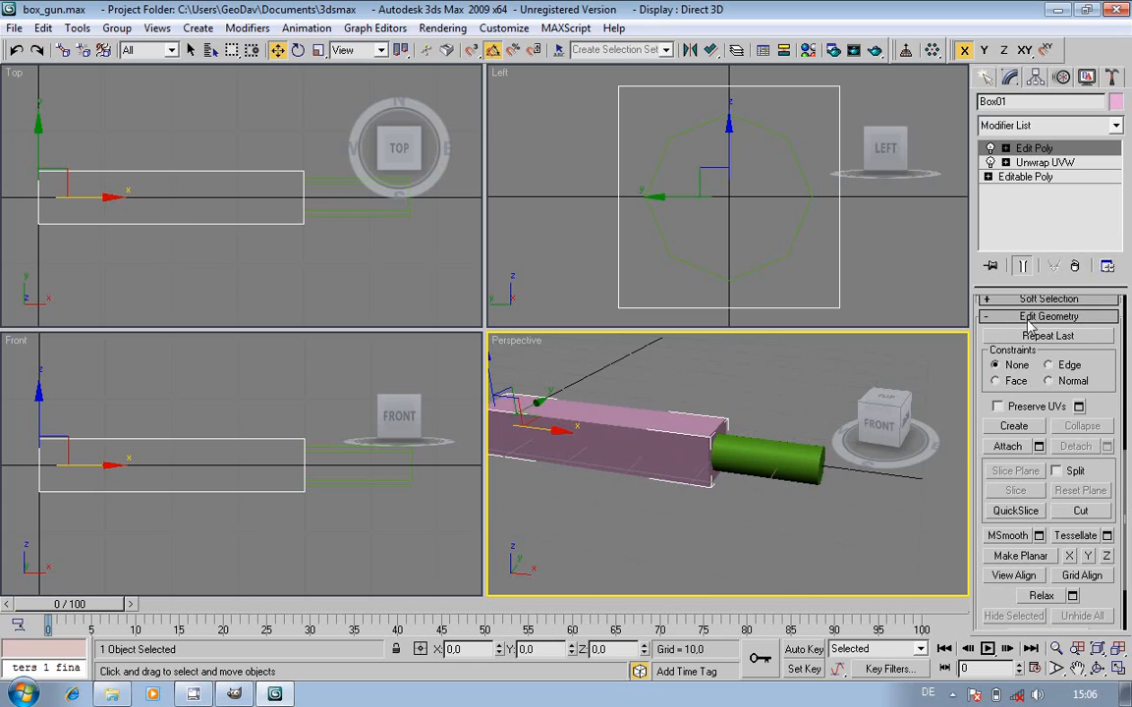
pyautogui.click(1009, 447)
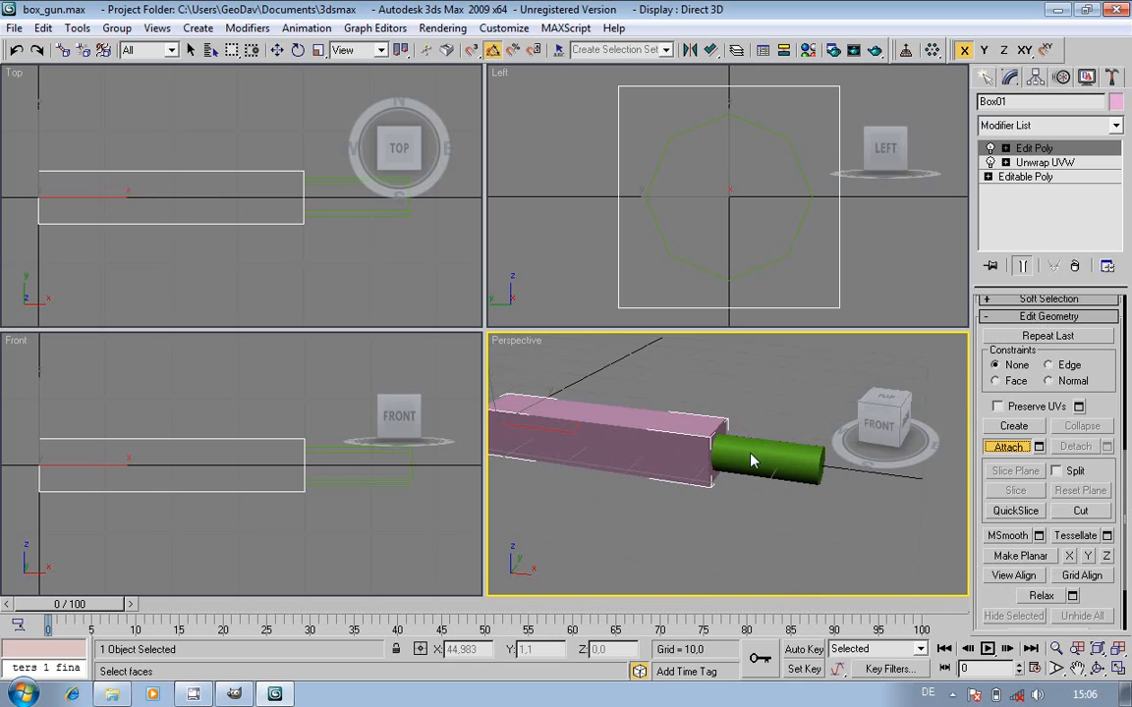
pyautogui.click(1015, 452)
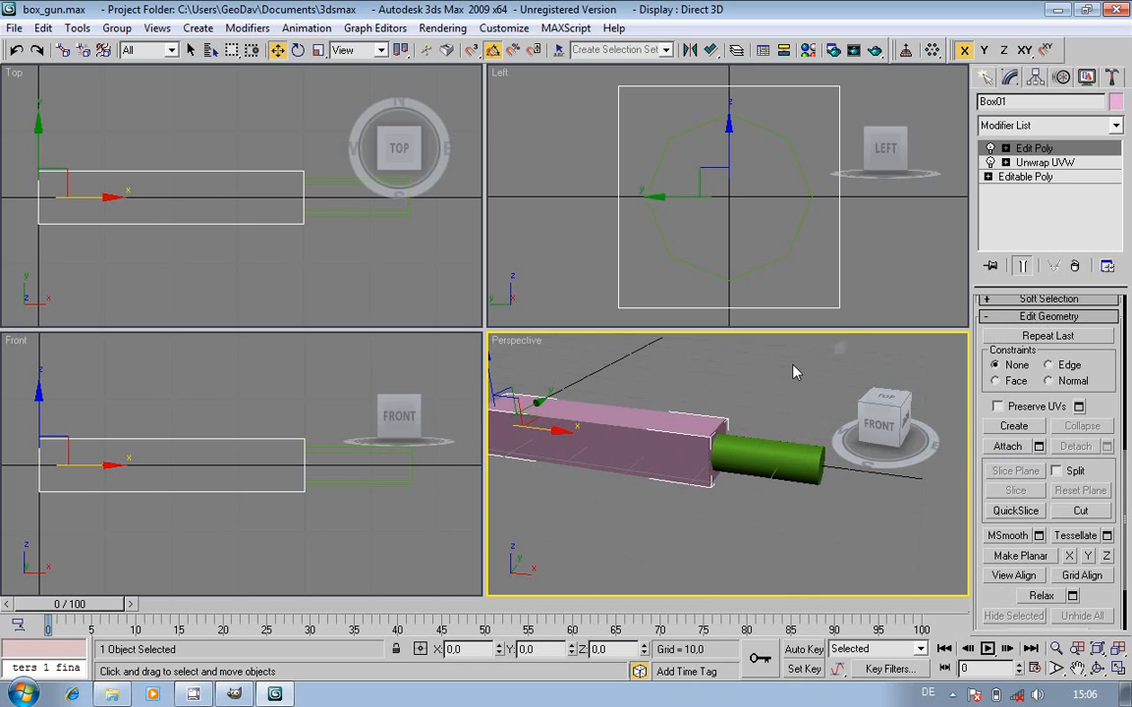
pyautogui.click(1041, 447)
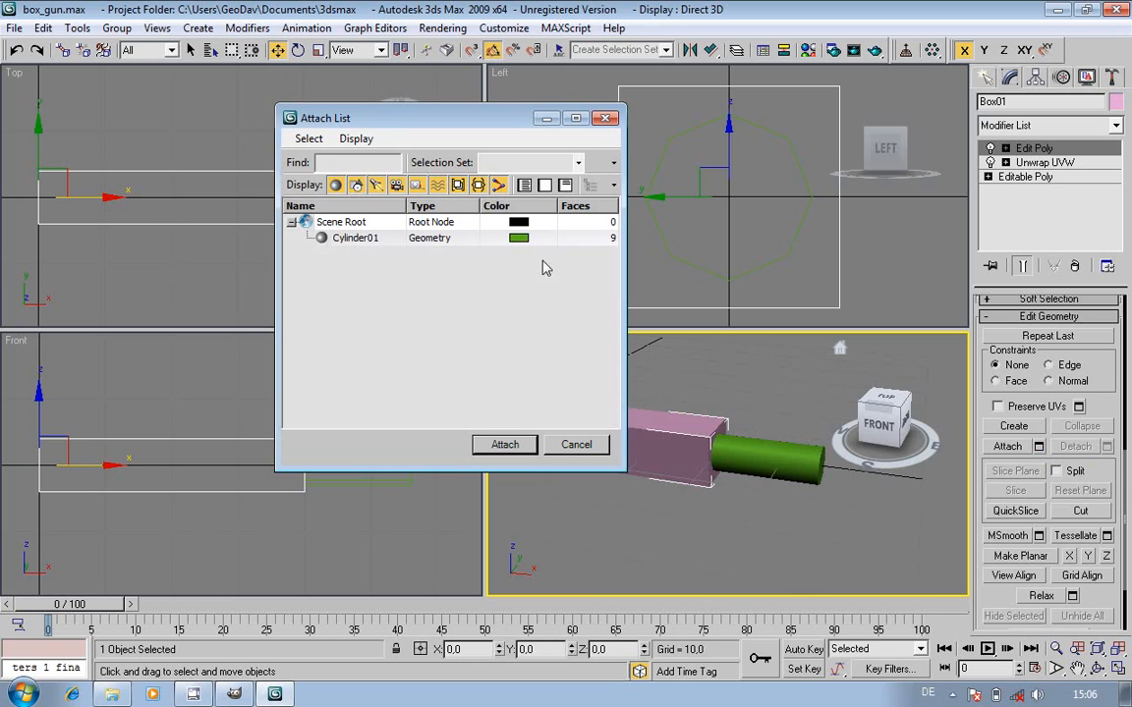
pyautogui.click(344, 238)
pyautogui.click(505, 445)
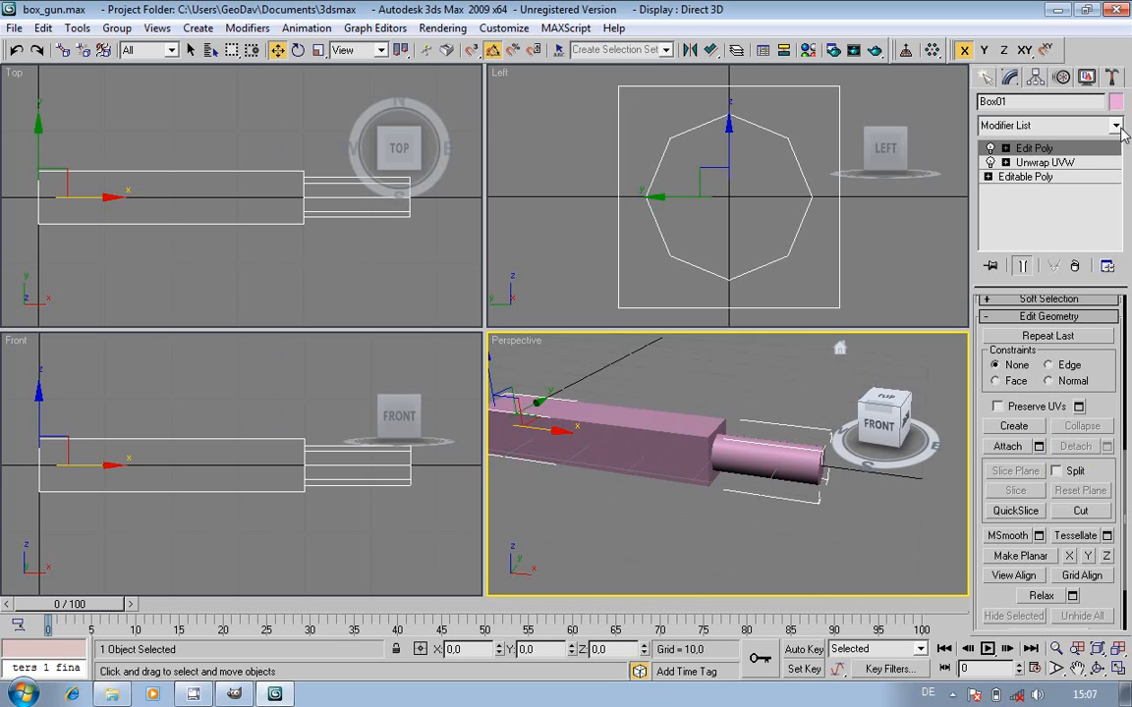
# - Add a new Unwrap UVW modifier to the combined object and open its UV layout for editing, with the editor fully in view
pyautogui.click(1013, 125)
pyautogui.moveTo(1119, 179); pyautogui.dragTo(1119, 470)
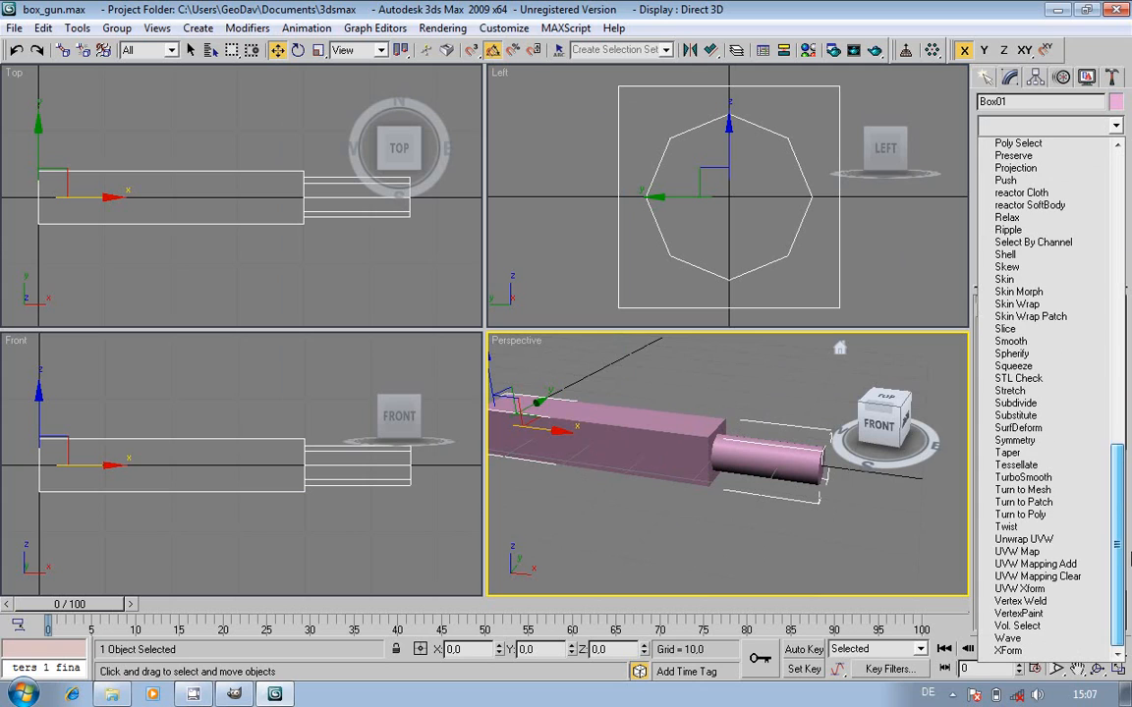
pyautogui.click(1022, 540)
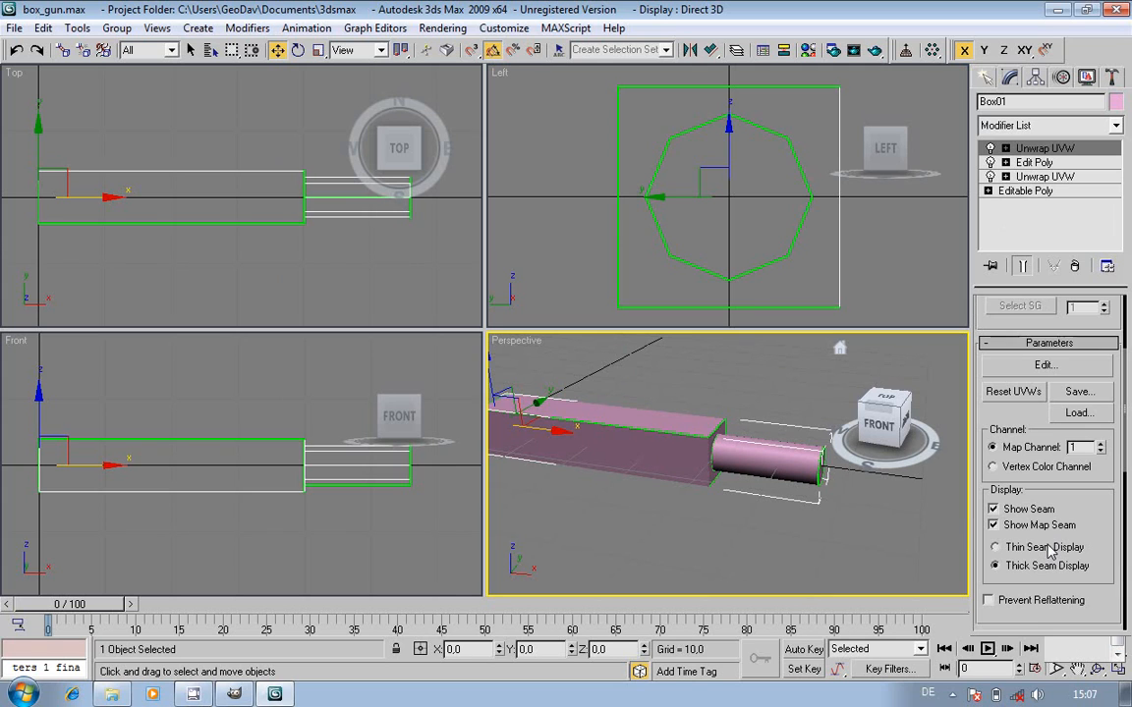
pyautogui.click(1044, 366)
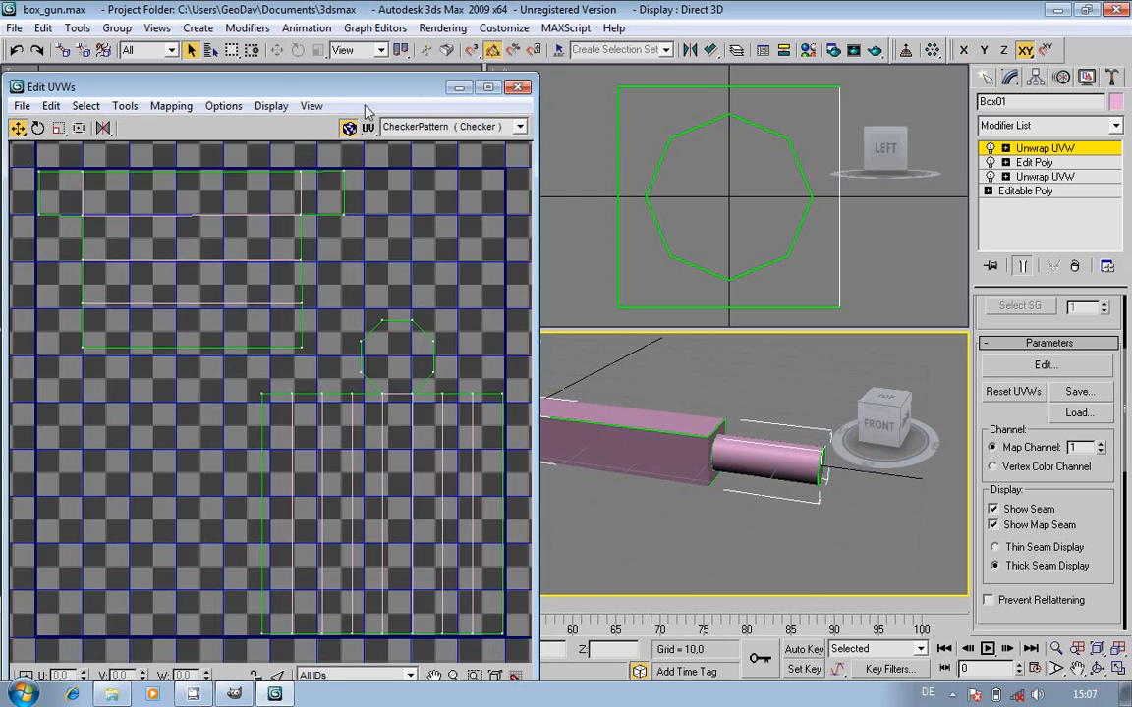
pyautogui.moveTo(336, 79); pyautogui.dragTo(368, 75)
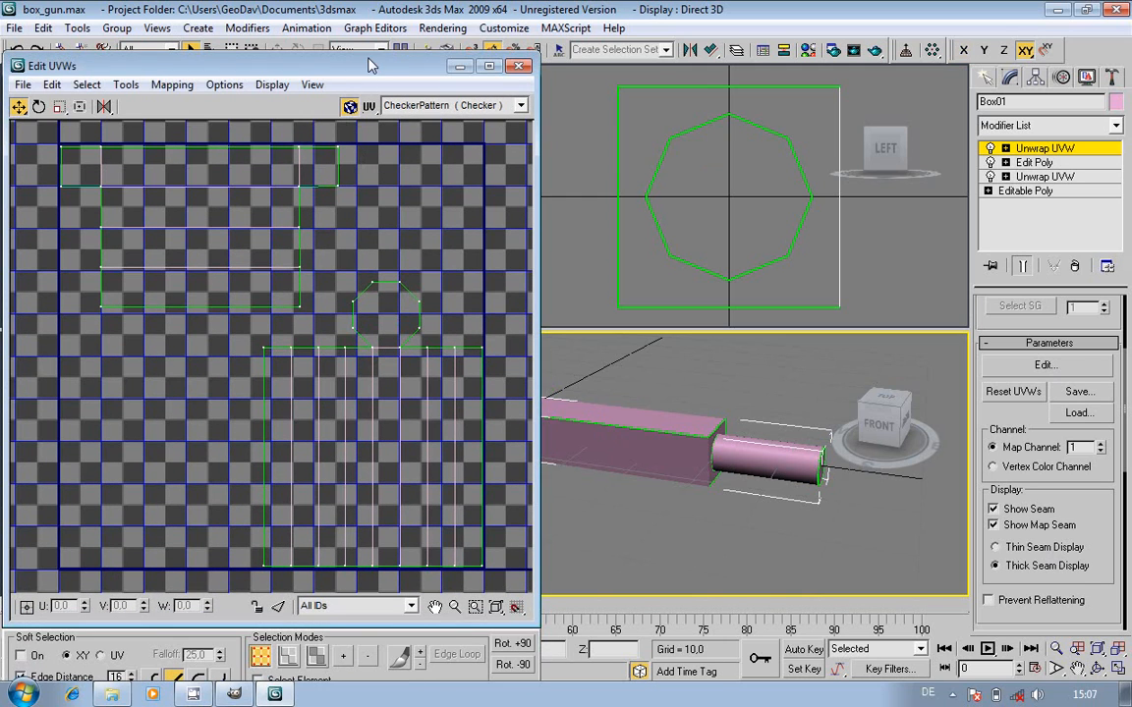
pyautogui.moveTo(372, 54)
pyautogui.mouseDown()
pyautogui.moveTo(370, 100)
pyautogui.moveTo(368, 53)
pyautogui.mouseUp()
# - Select the cylinder's entire UV element in face mode and scale it down uniformly to about 60 percent
pyautogui.click(317, 596)
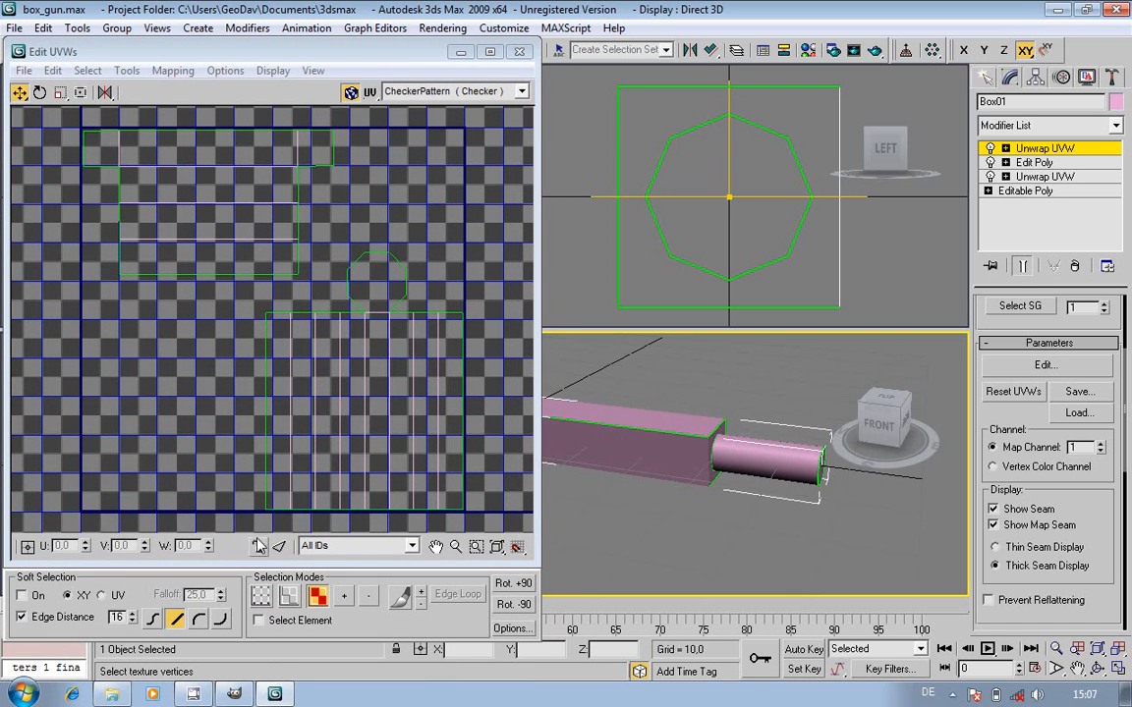
pyautogui.click(258, 621)
pyautogui.click(356, 423)
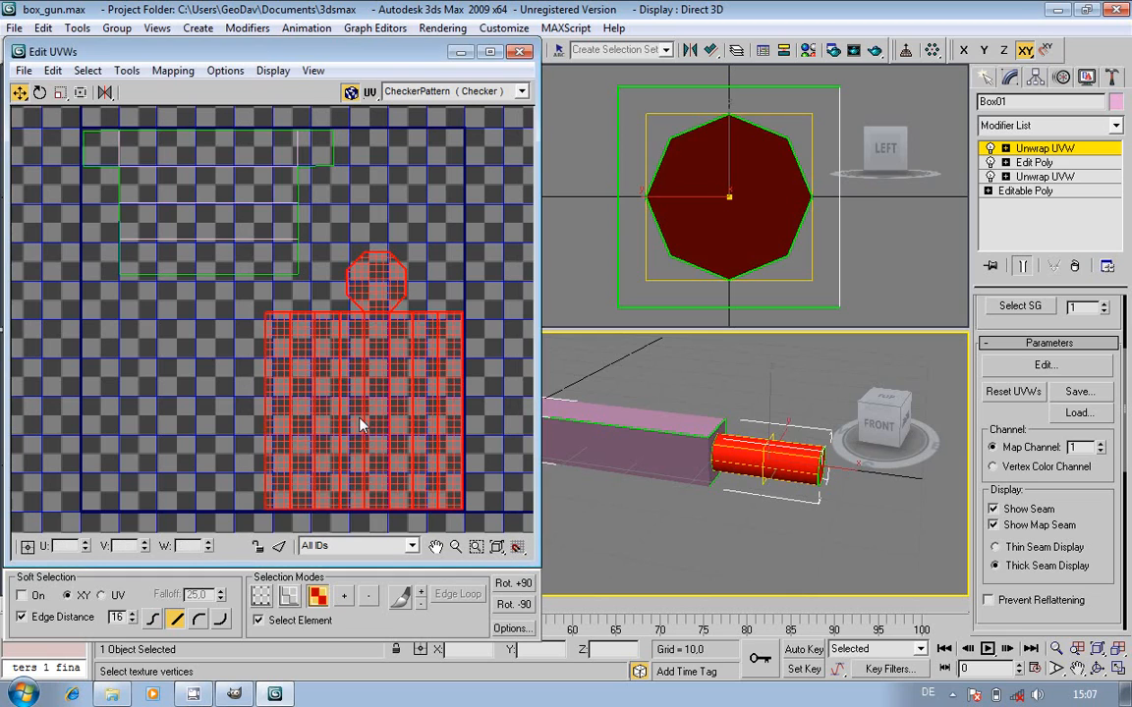
pyautogui.click(61, 92)
pyautogui.moveTo(316, 372); pyautogui.dragTo(353, 425)
# - Move the cylinder's UV element into the lower-right corner of the texture square, deselect it and put the UV editor away
pyautogui.click(20, 91)
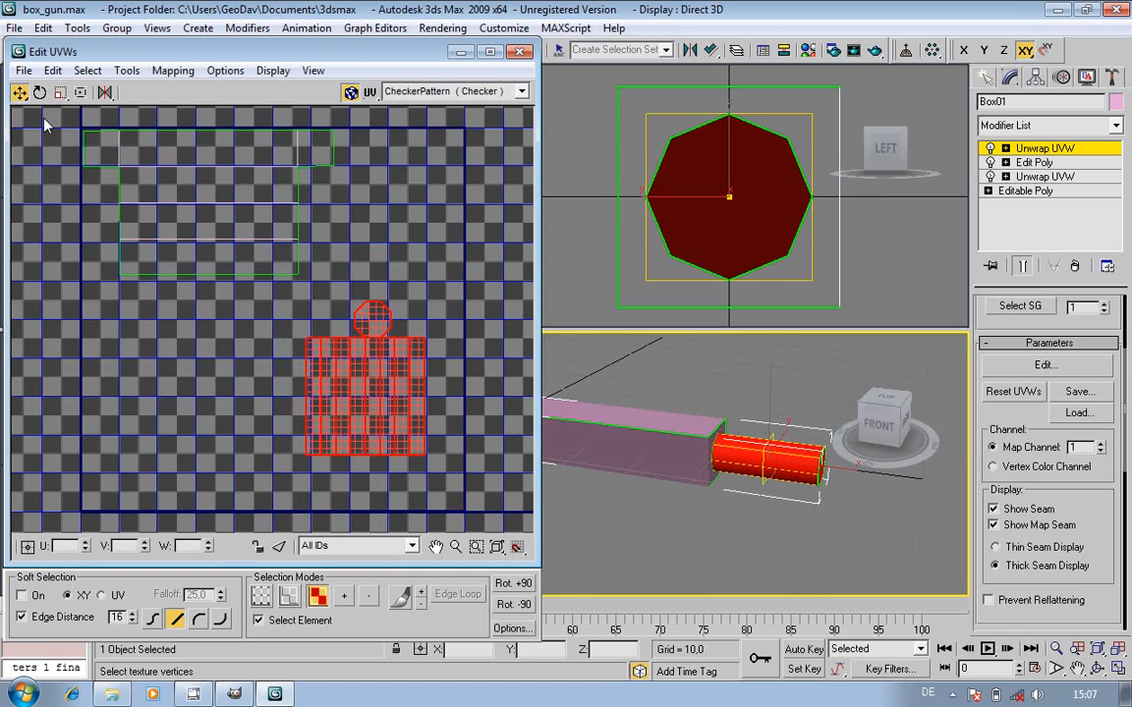
pyautogui.moveTo(356, 381); pyautogui.dragTo(395, 436)
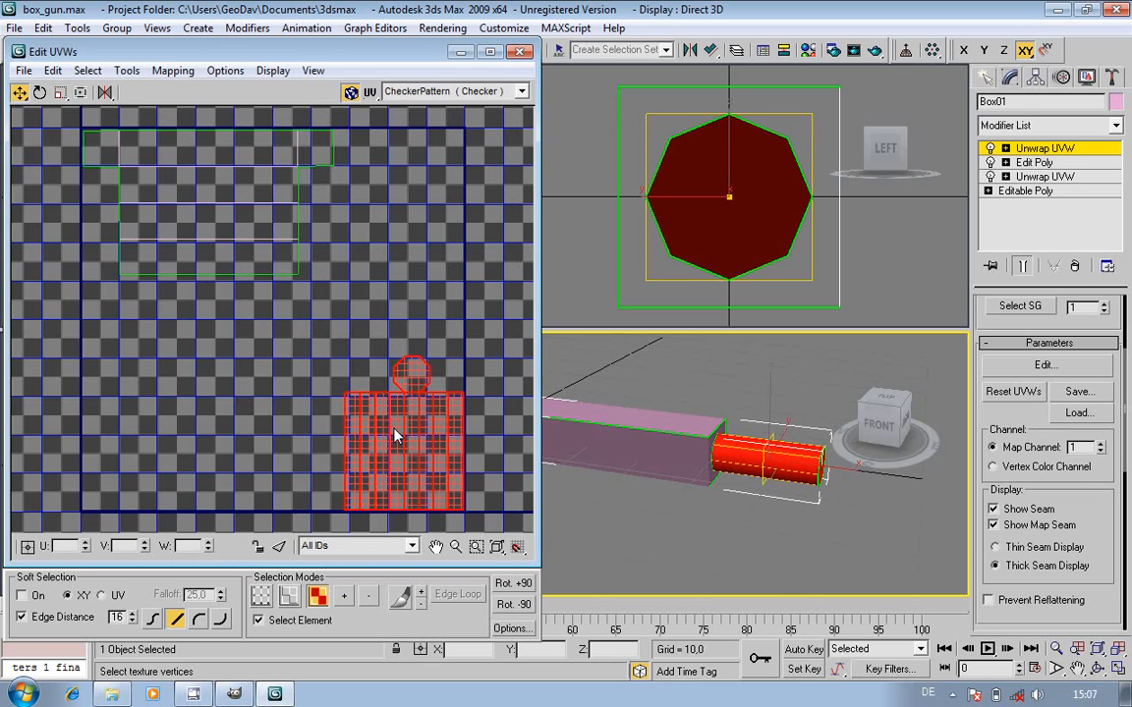
pyautogui.click(316, 403)
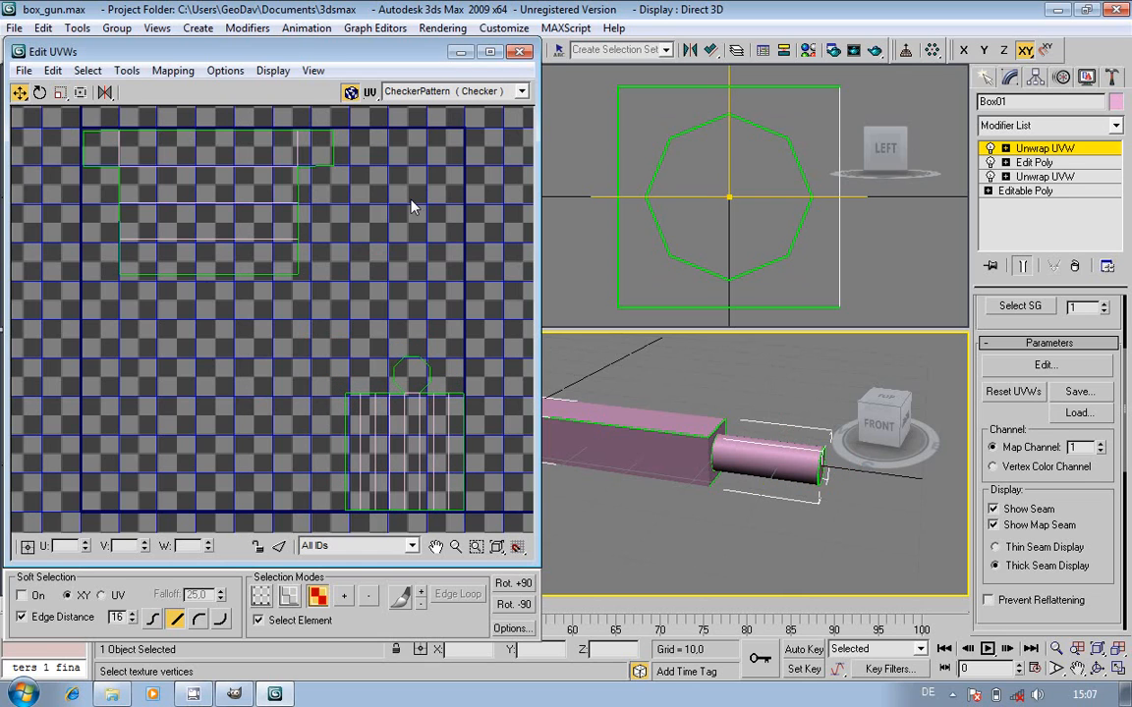
pyautogui.click(461, 51)
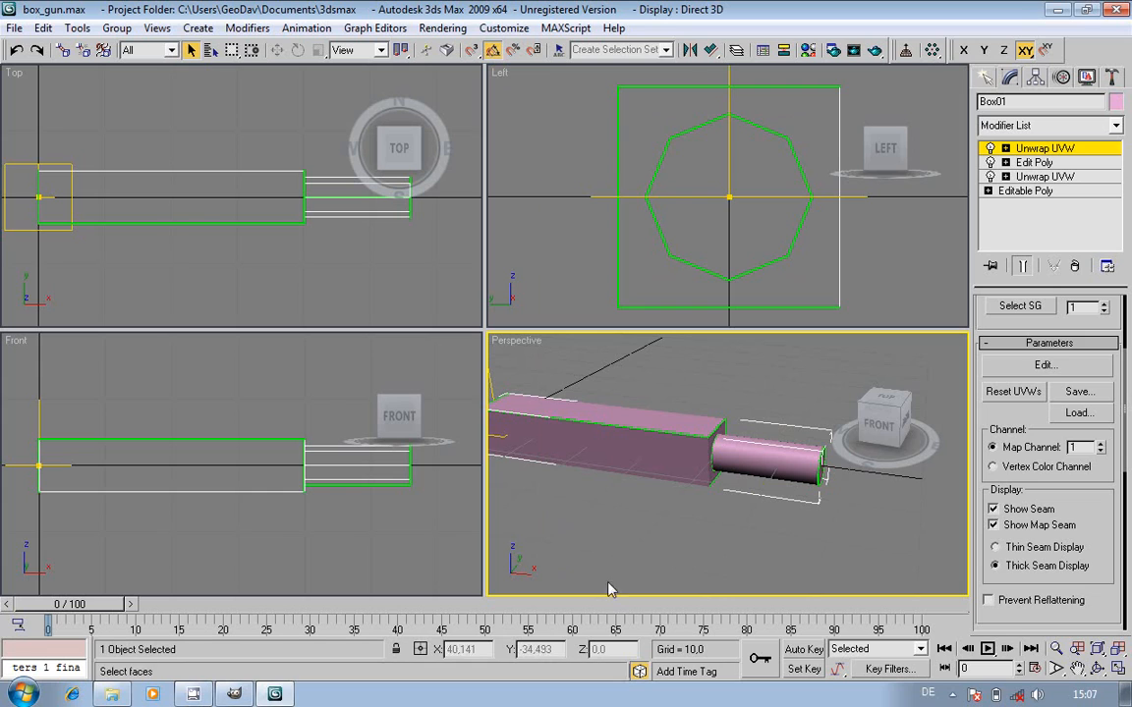
# - Reopen the UV editor and render the combined layout as a 1024 × 1024 UV template
pyautogui.click(1046, 366)
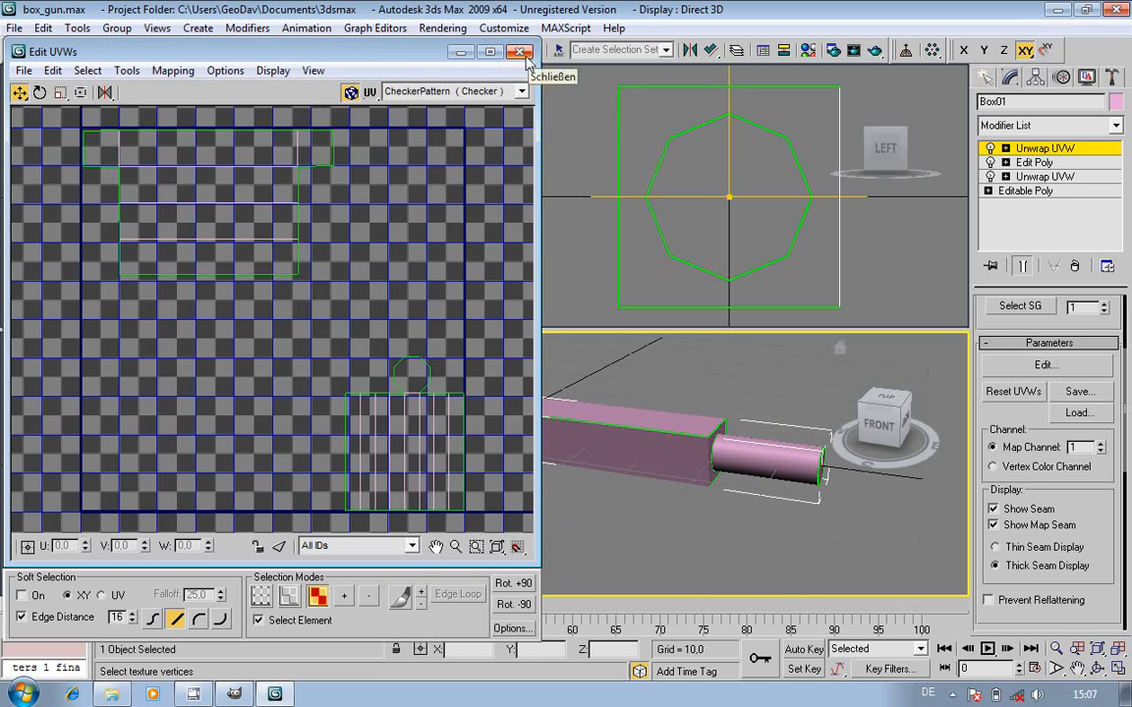
pyautogui.click(128, 71)
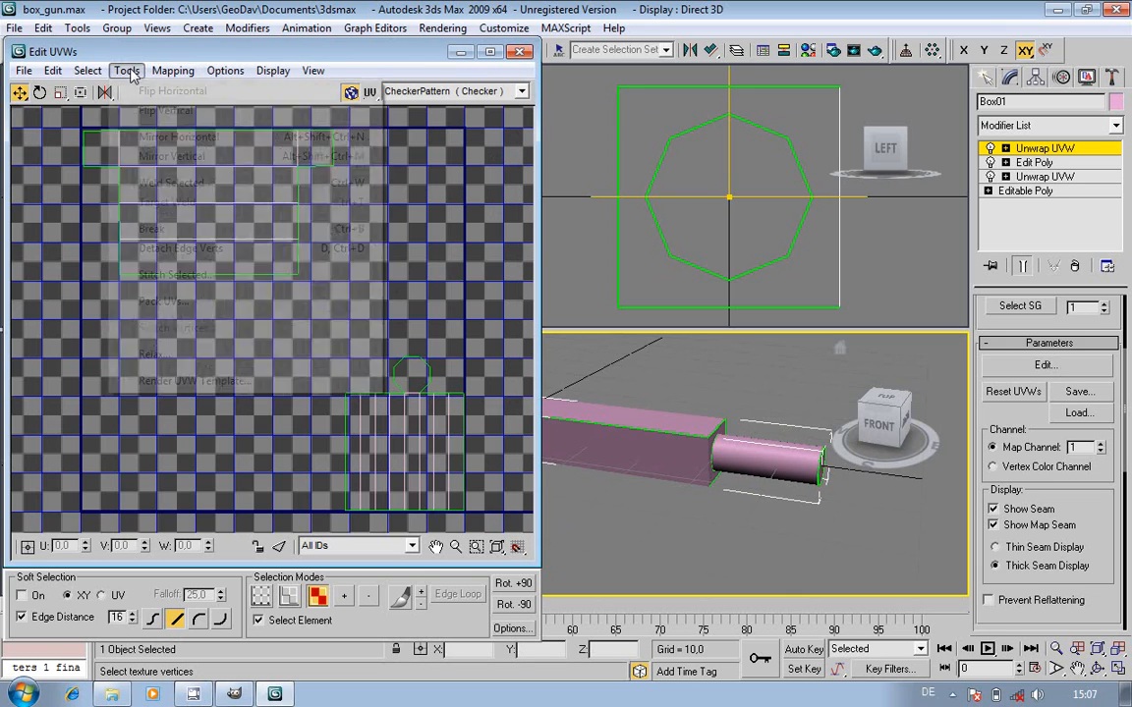
pyautogui.click(162, 382)
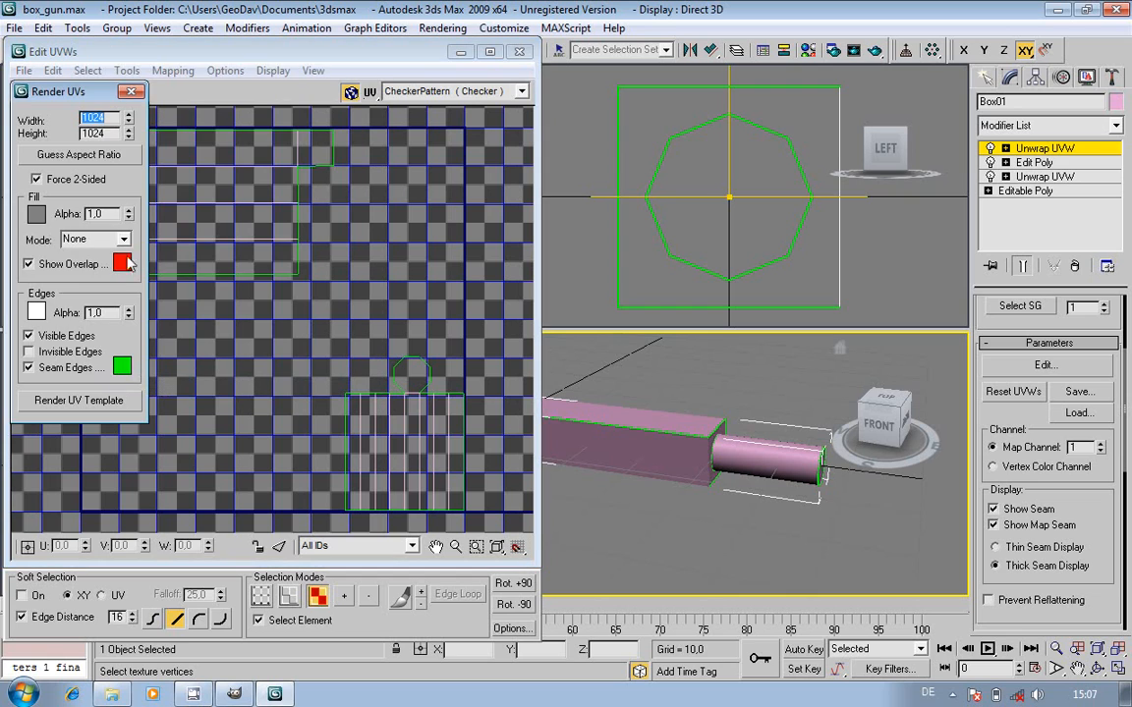
pyautogui.click(57, 401)
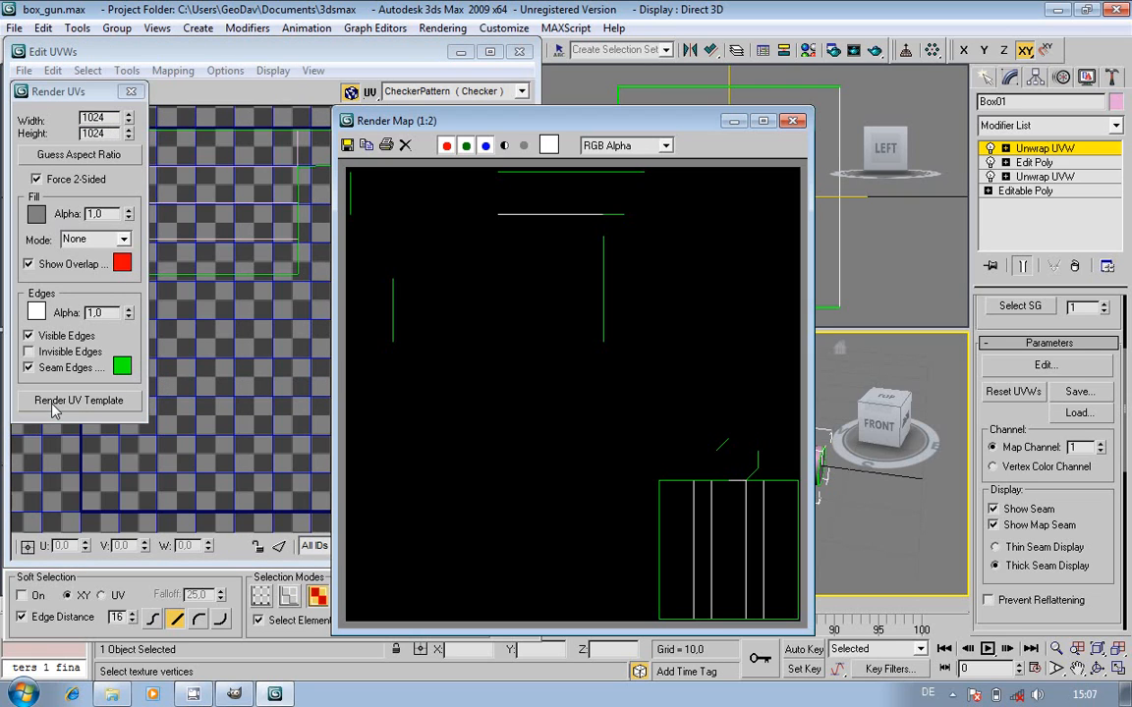
# - Discard the 1024-pixel template render, set the template's width and height to 512, and render the UV template again
pyautogui.click(793, 120)
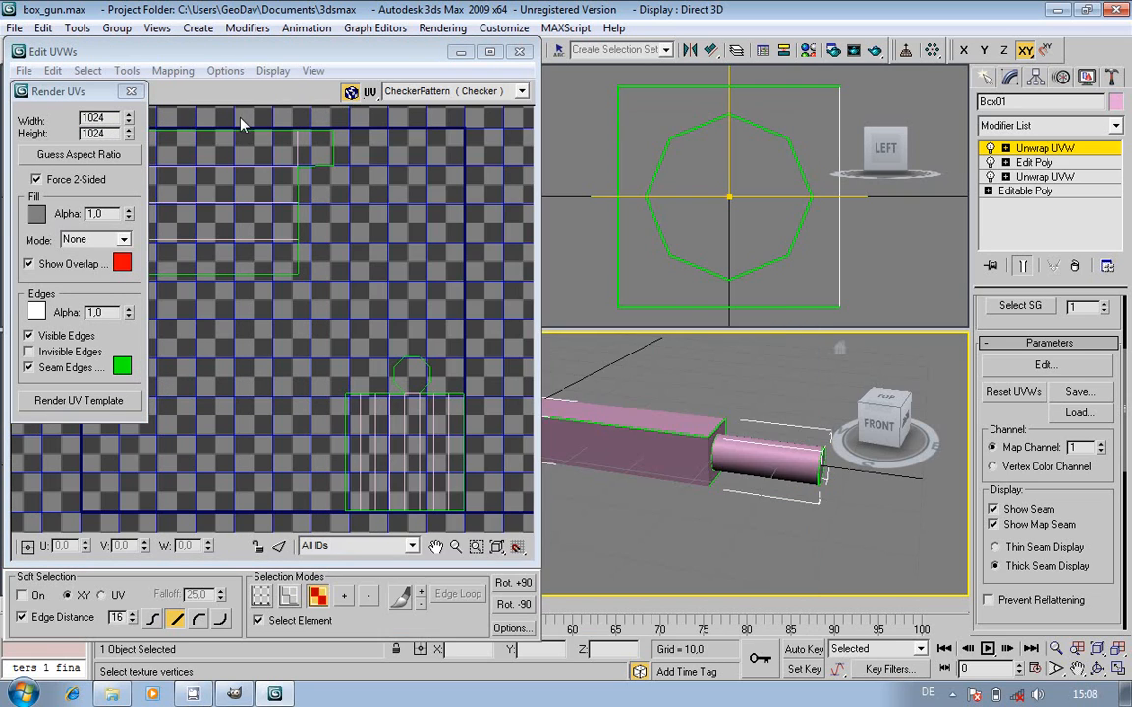
pyautogui.doubleClick(111, 119)
pyautogui.write('5')
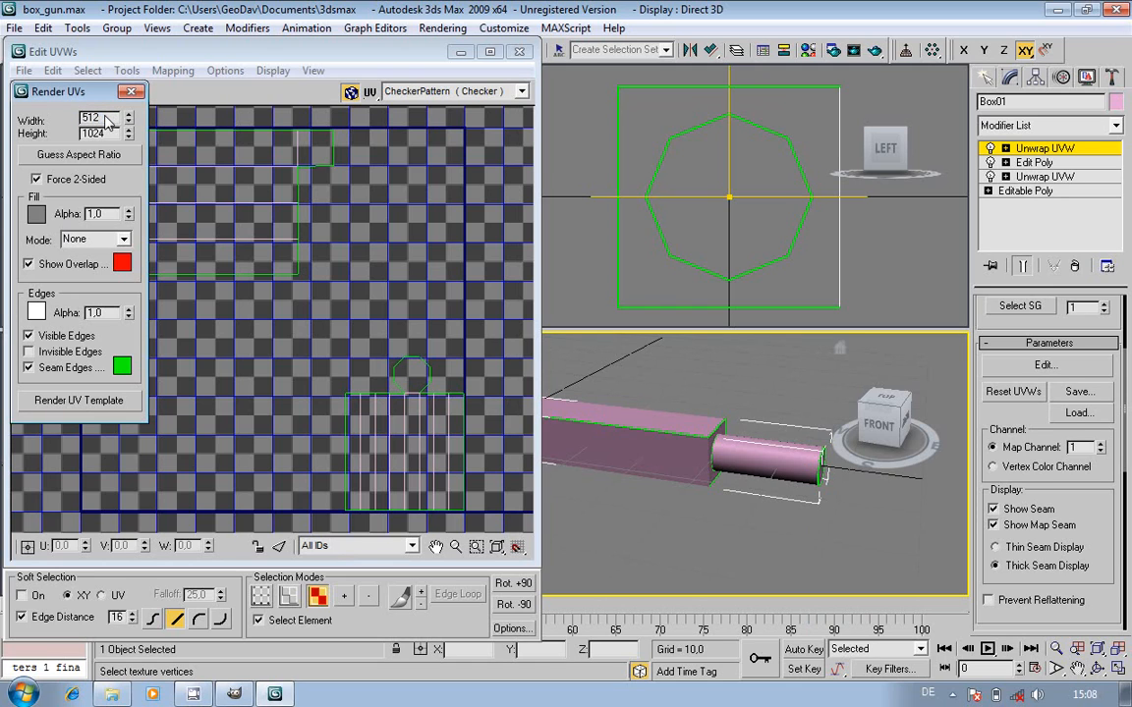
pyautogui.press('Tab')
pyautogui.write('51')
pyautogui.click(78, 400)
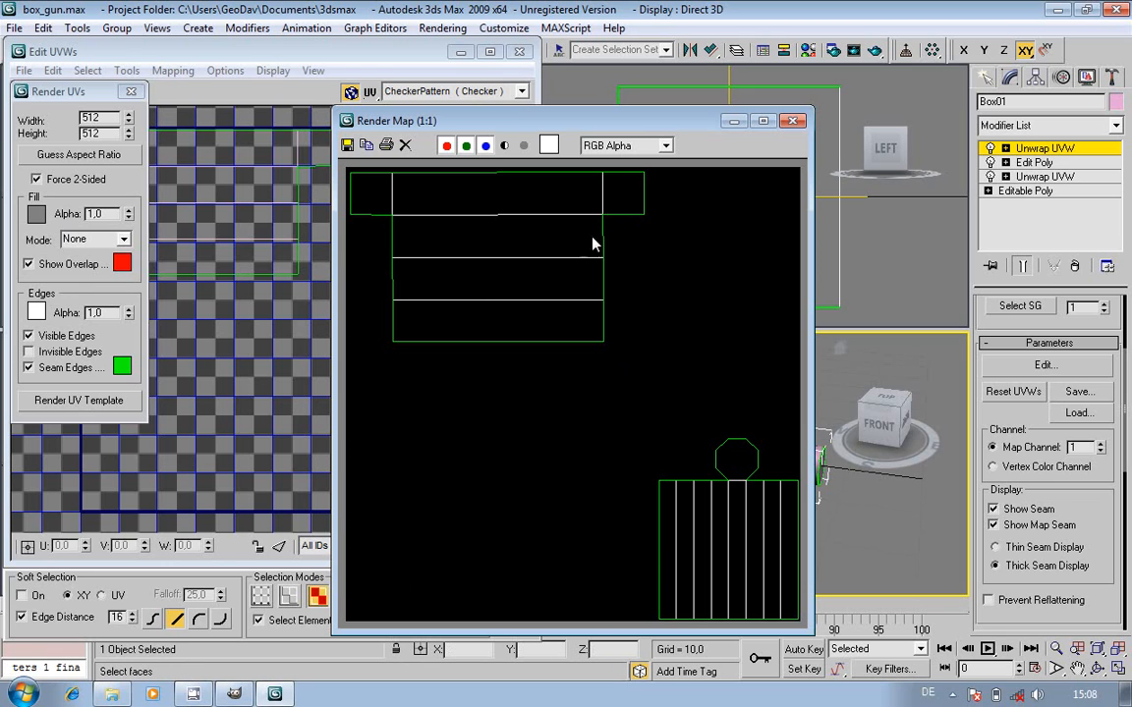
pyautogui.moveTo(557, 128); pyautogui.dragTo(717, 122)
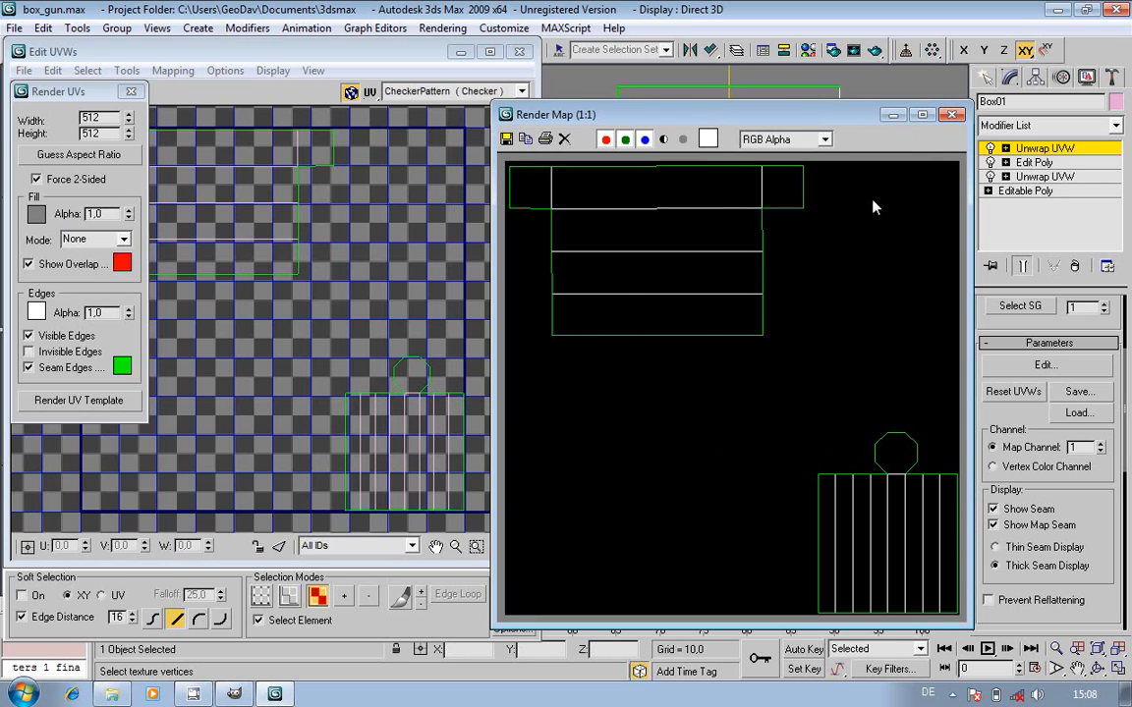
# - Close the rendered template and the UV editor, and leave the Unwrap UVW modifier's face selection mode
pyautogui.click(952, 115)
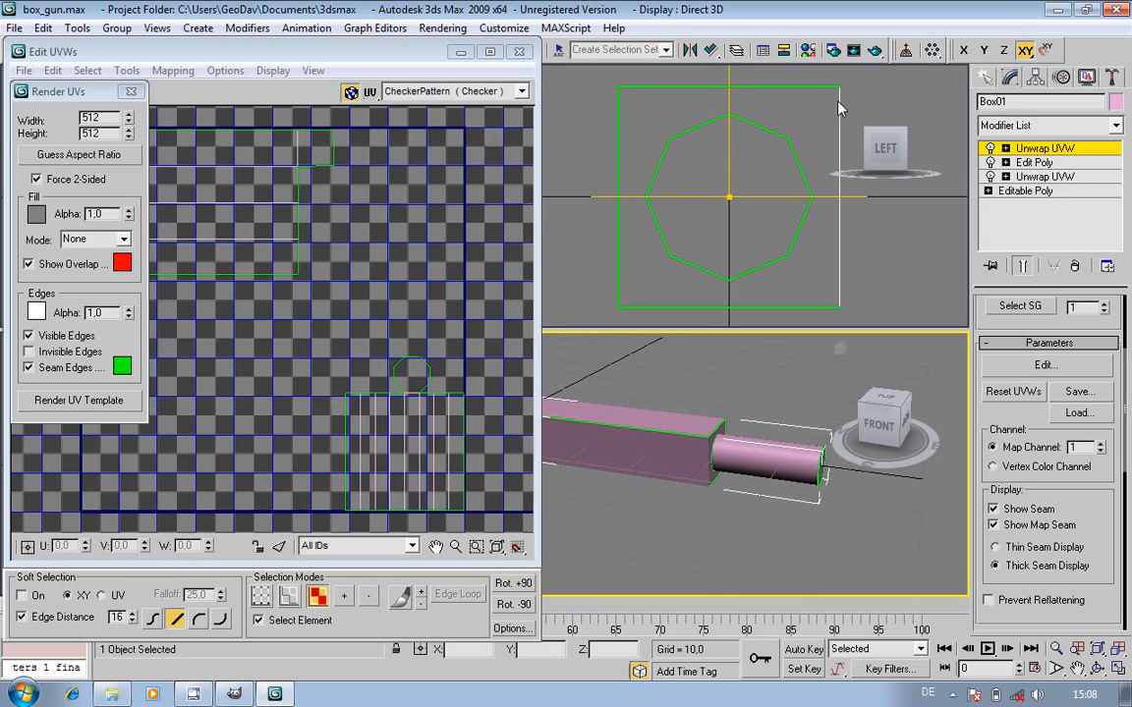
pyautogui.click(521, 53)
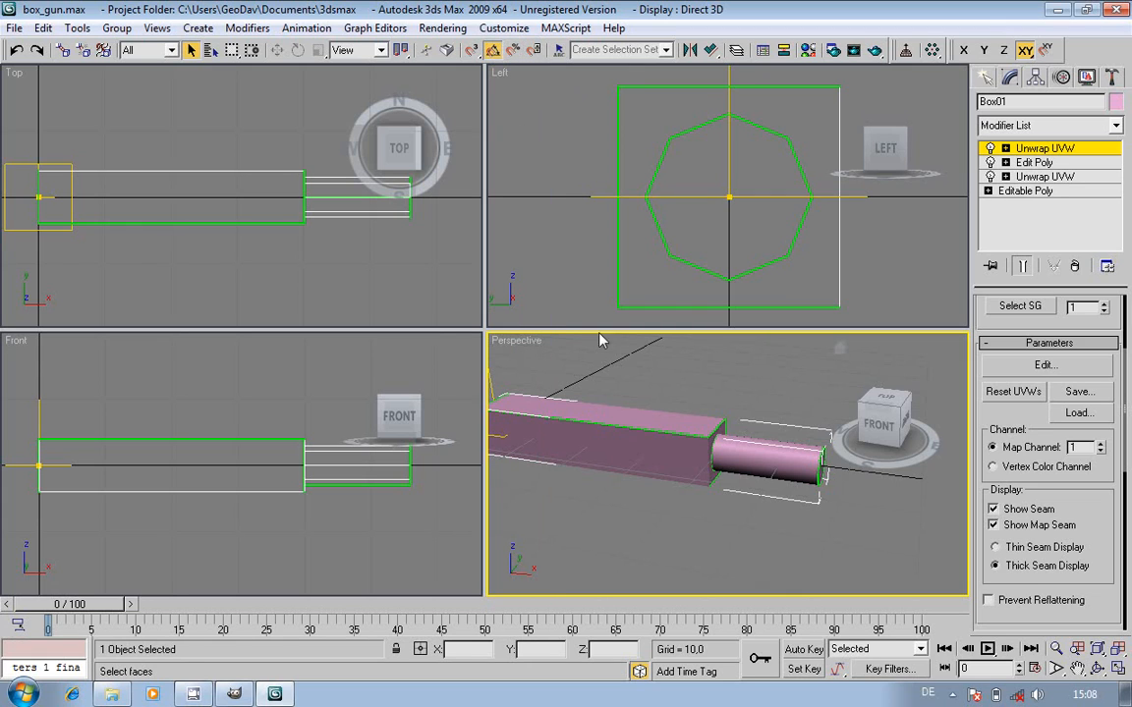
pyautogui.click(1031, 149)
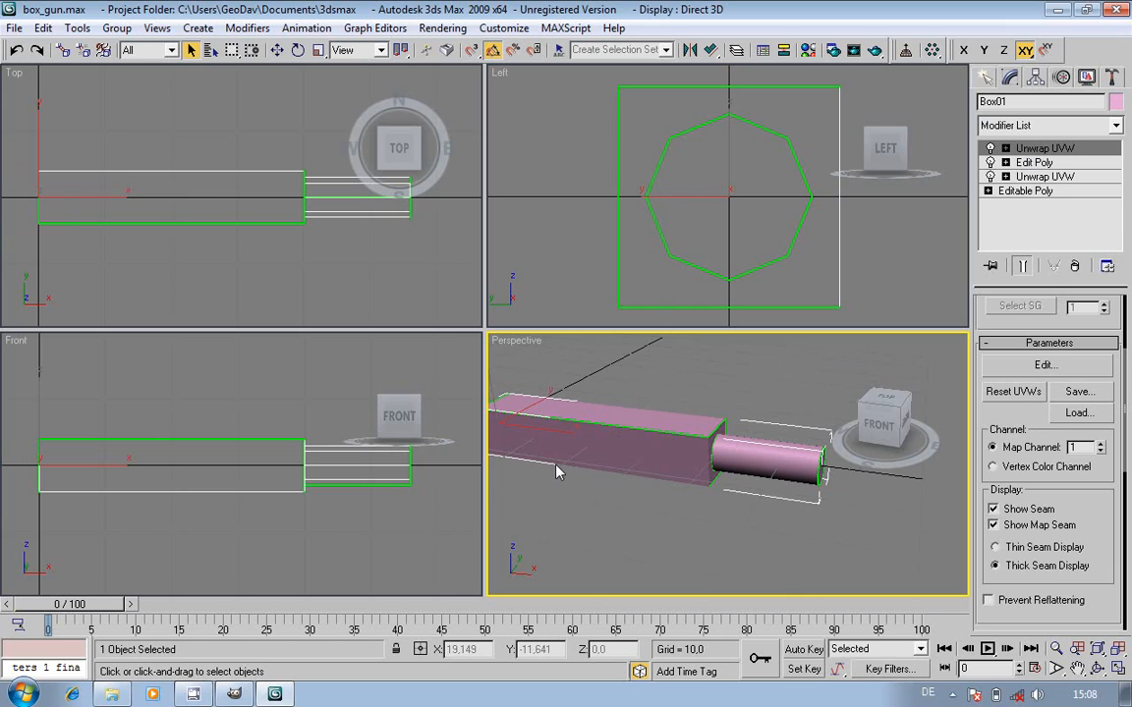
pyautogui.click(953, 696)
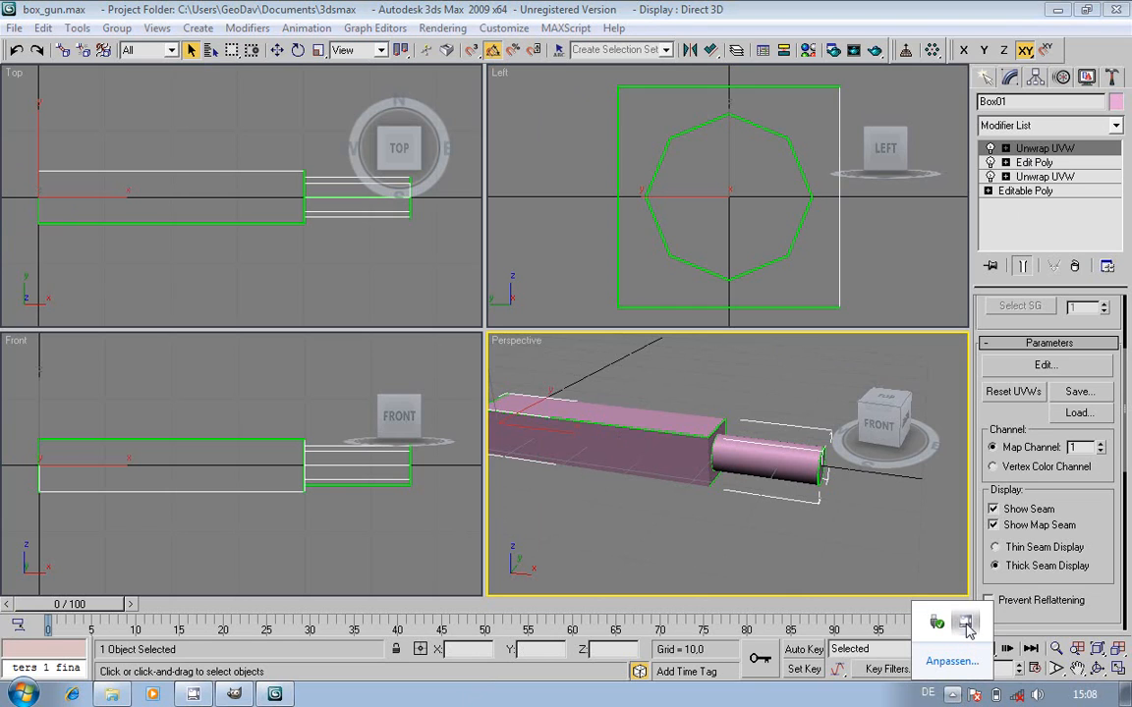